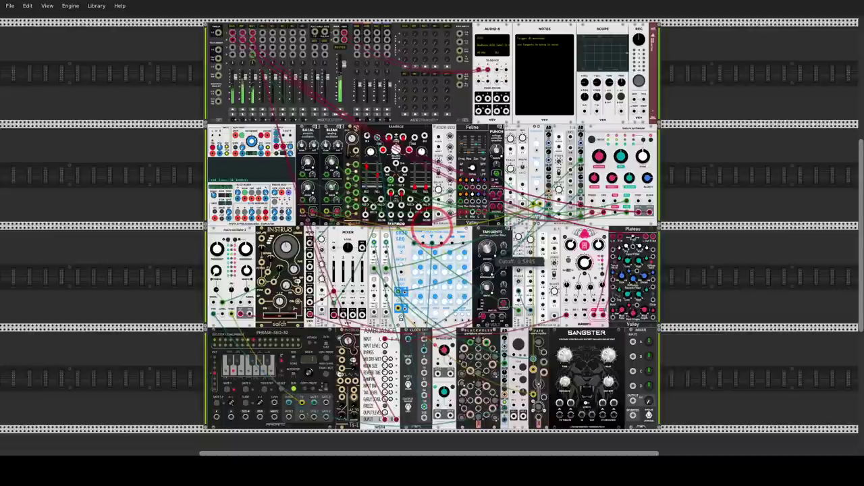
Sweep the cutoff of the Tangents filter down to its minimum in the finished patch
drag(486, 270, 486, 295)
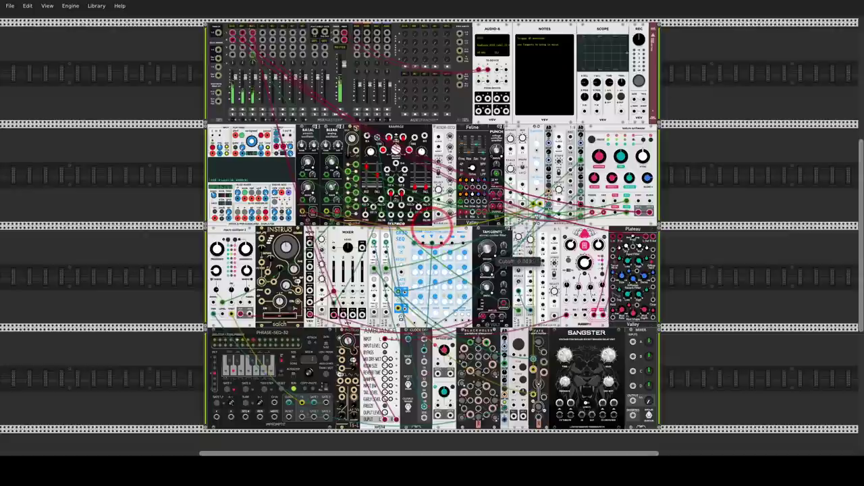
mouse_move(487, 264)
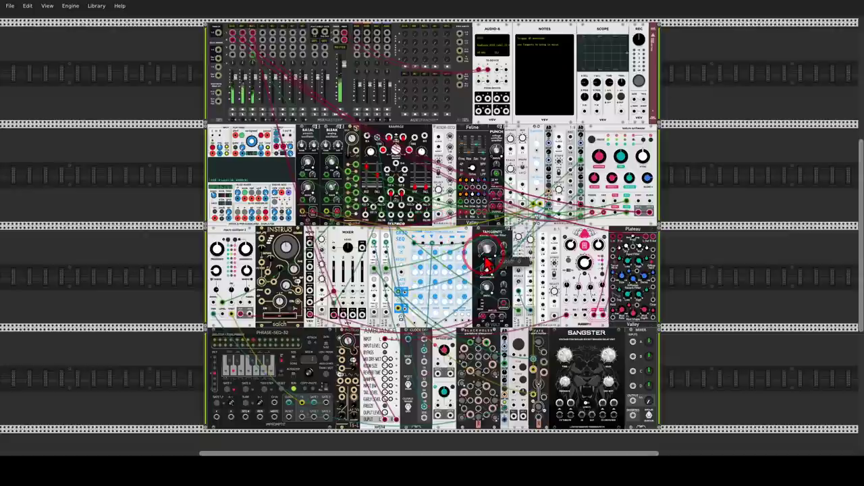
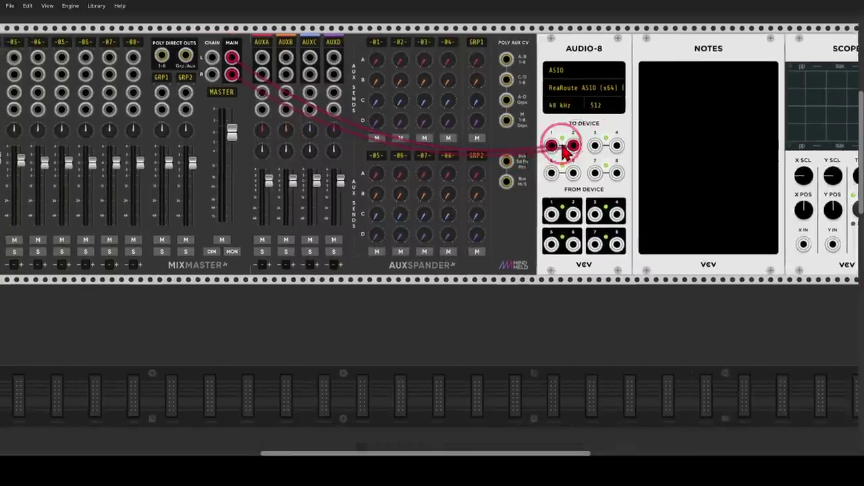
Examine the utility modules already in the rack's first row: Audio-8, Notes, Scope, Rec and the narrow MB module
drag(562, 147, 598, 140)
mouse_move(257, 20)
mouse_down()
mouse_move(397, 173)
mouse_move(275, 13)
mouse_up()
mouse_move(648, 37)
mouse_down()
mouse_move(619, 26)
mouse_move(603, 68)
mouse_move(653, 57)
mouse_move(644, 30)
mouse_move(649, 41)
mouse_move(438, 51)
mouse_up()
key(Escape)
mouse_move(542, 36)
mouse_down()
mouse_move(493, 42)
mouse_move(522, 80)
mouse_move(546, 54)
mouse_up()
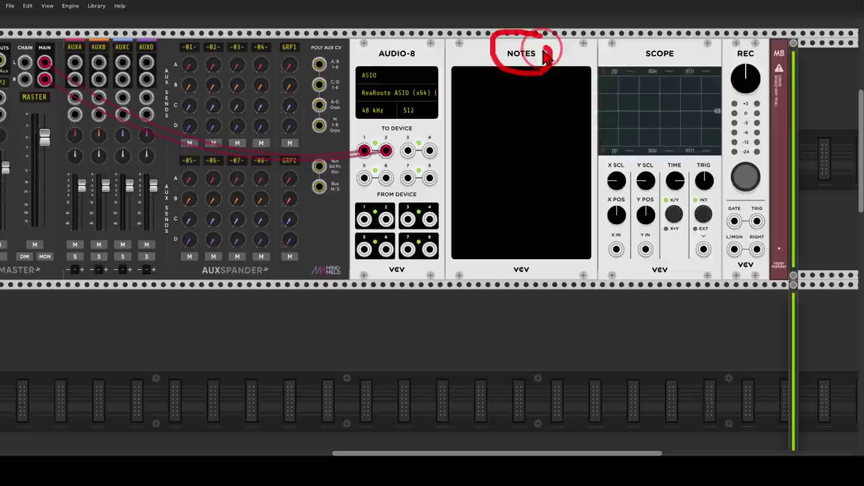
mouse_move(670, 31)
mouse_down()
mouse_move(647, 46)
mouse_move(675, 54)
mouse_up()
mouse_move(746, 29)
mouse_down()
mouse_move(736, 74)
mouse_move(753, 38)
mouse_move(758, 52)
mouse_up()
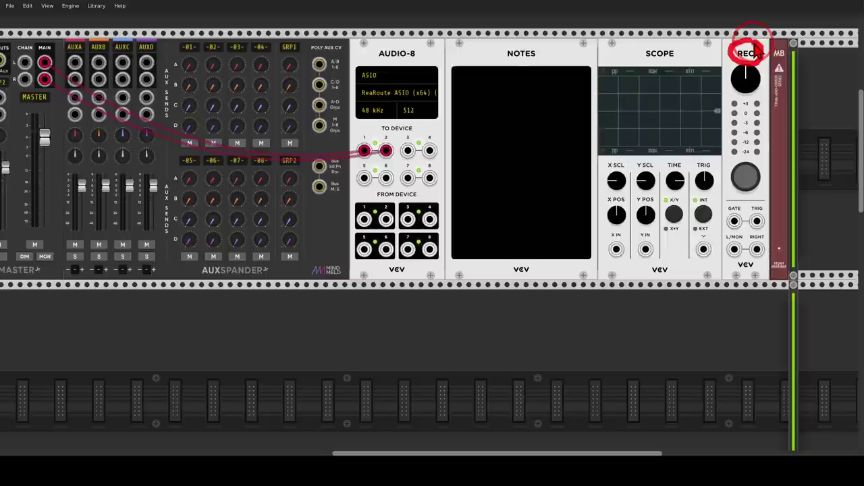
mouse_move(783, 42)
mouse_down()
mouse_move(771, 72)
mouse_move(793, 74)
mouse_move(779, 46)
mouse_up()
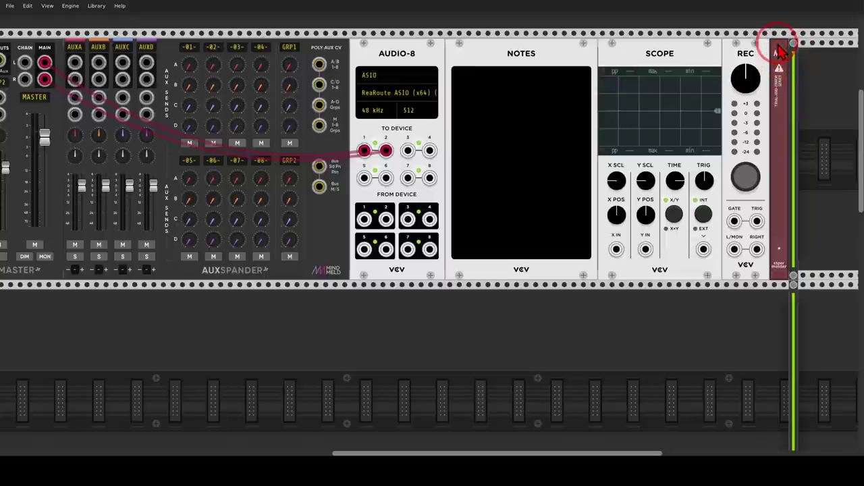
Add the Nysthi Simpliciter sampler at the start of the empty row below MixMaster
drag(148, 344, 669, 258)
drag(432, 346, 467, 235)
right_click(435, 232)
text(sampl)
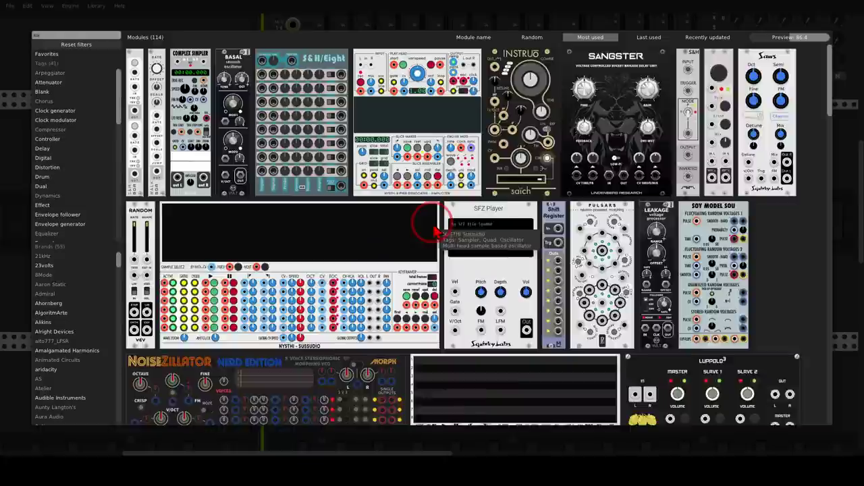
drag(388, 135, 317, 210)
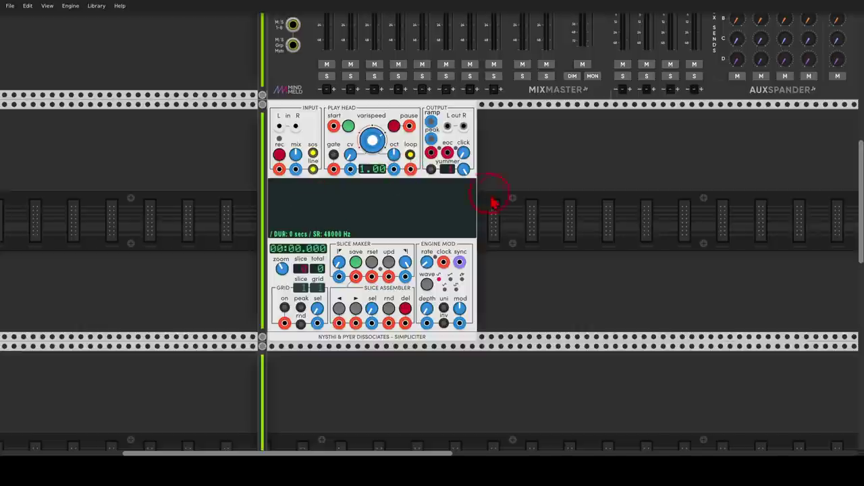
Add the Vult Basal and Bleak oscillators side by side, directly after Simpliciter
right_click(527, 208)
text(basal)
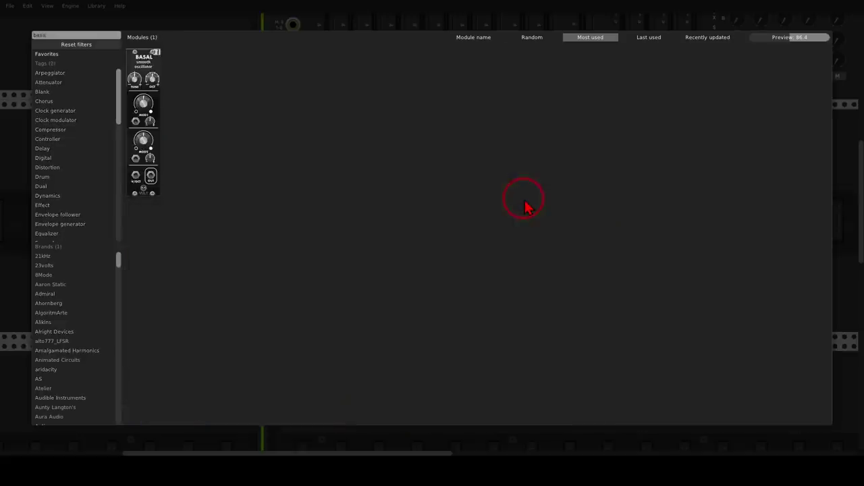
drag(141, 51, 527, 149)
right_click(578, 177)
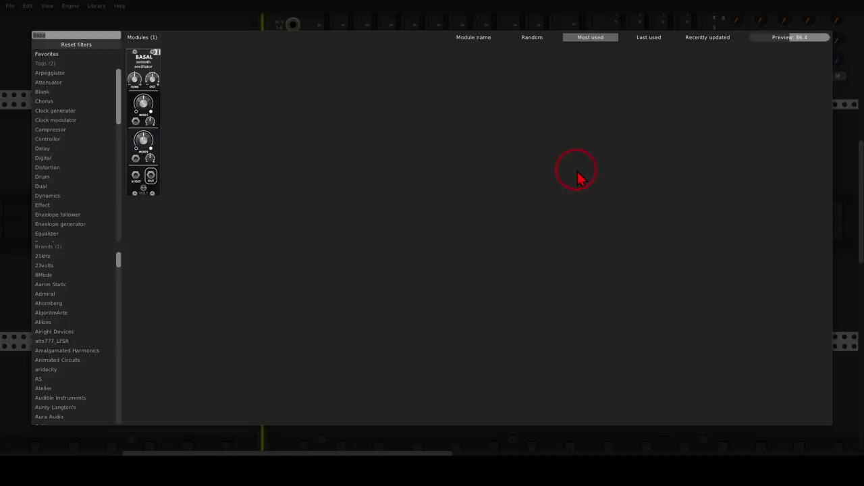
text(ble)
drag(134, 67, 500, 156)
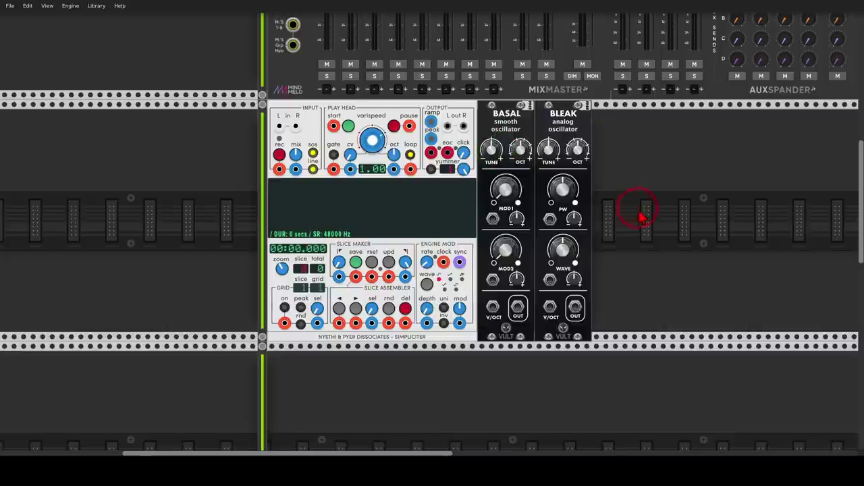
Add the øchd LFO module after Bleak and the Befaco Rampage module beside it
drag(643, 209, 539, 206)
right_click(538, 207)
text(ochd)
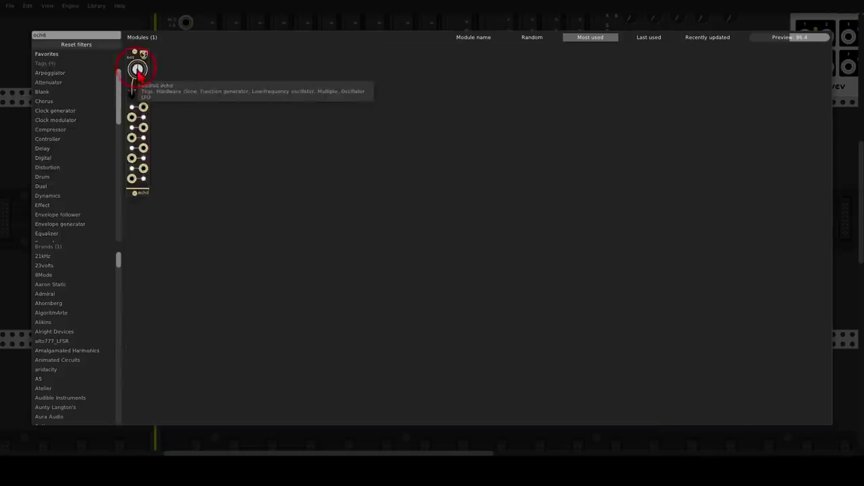
click(138, 76)
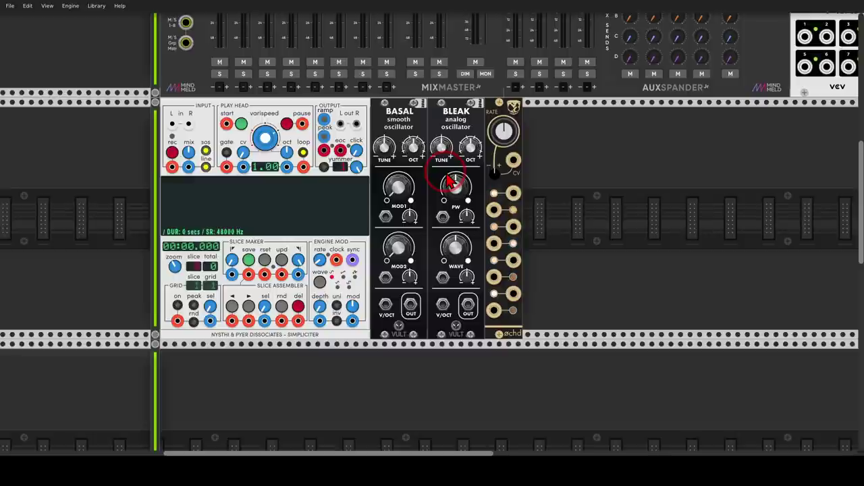
right_click(572, 245)
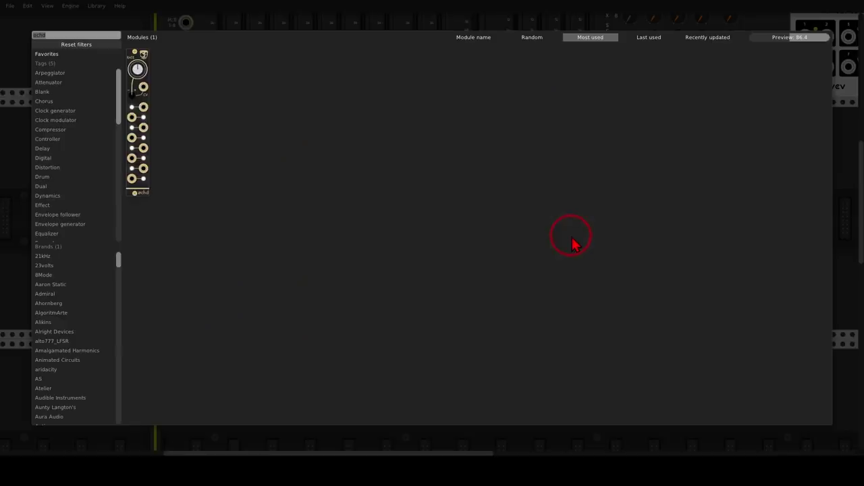
text(ram)
drag(197, 101, 454, 168)
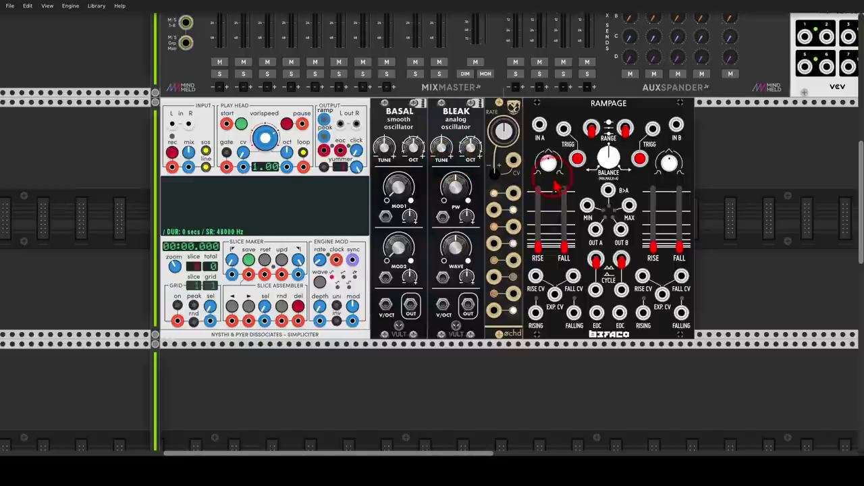
Add the Bogaudio ADDR-SEQ sequencer directly after Rampage
scroll(454, 170, right, 5)
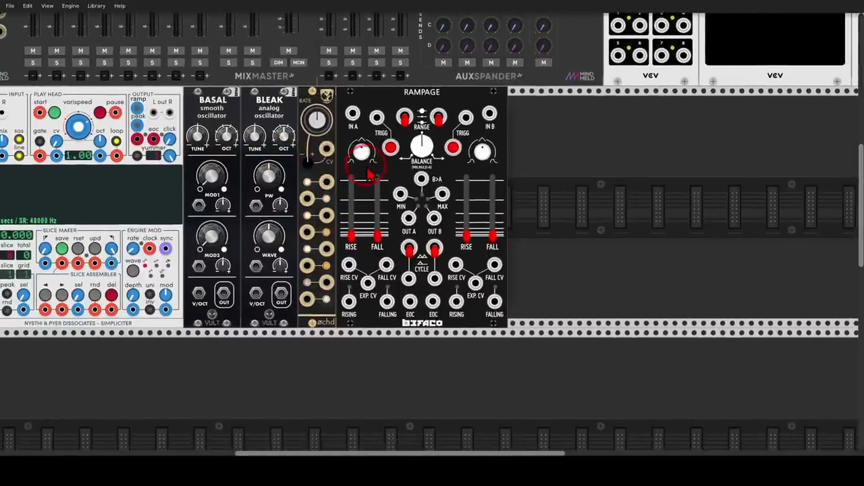
right_click(544, 195)
text(add)
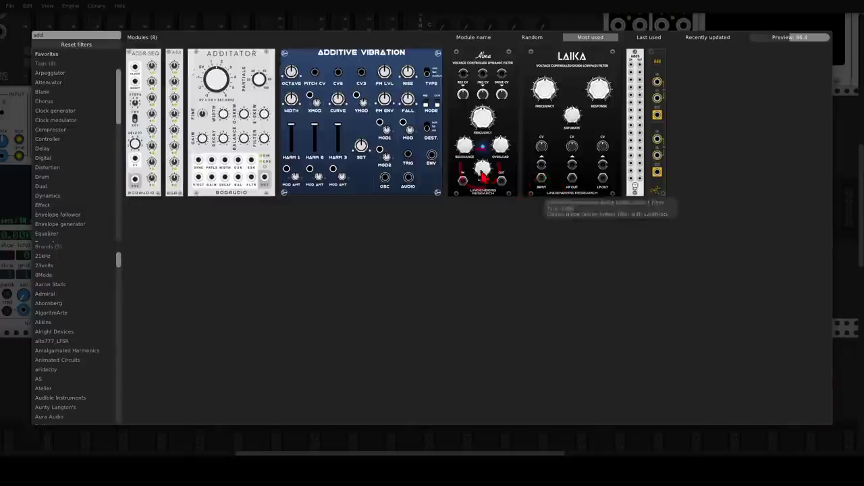
click(149, 69)
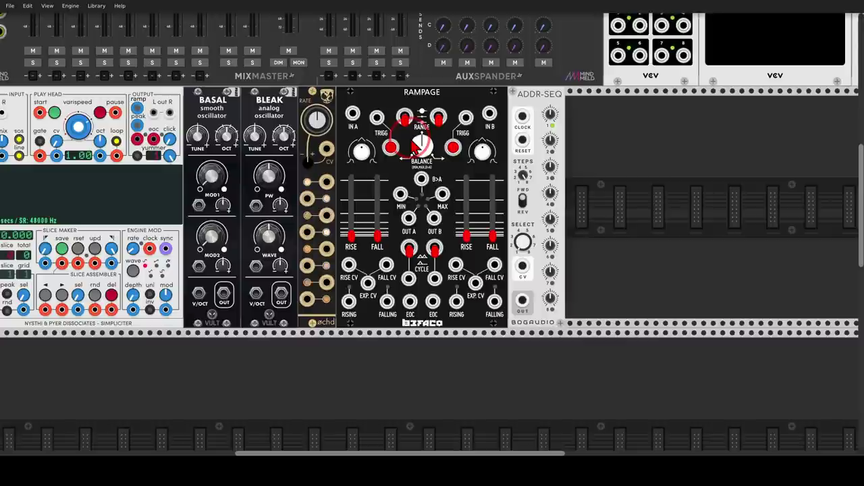
Add the Valley Feline filter after ADDR-SEQ, followed by the Vult Punch amplifier
right_click(656, 227)
text(fe)
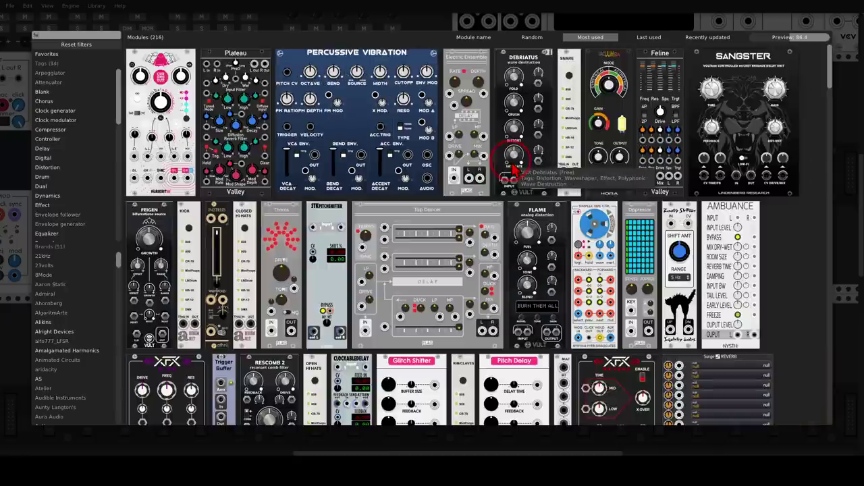
drag(652, 64, 427, 107)
right_click(516, 144)
scroll(517, 145, down, 5)
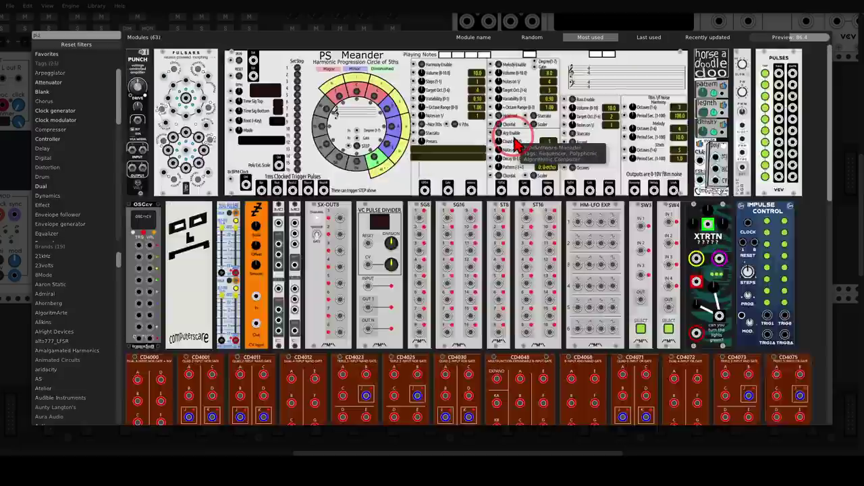
click(560, 150)
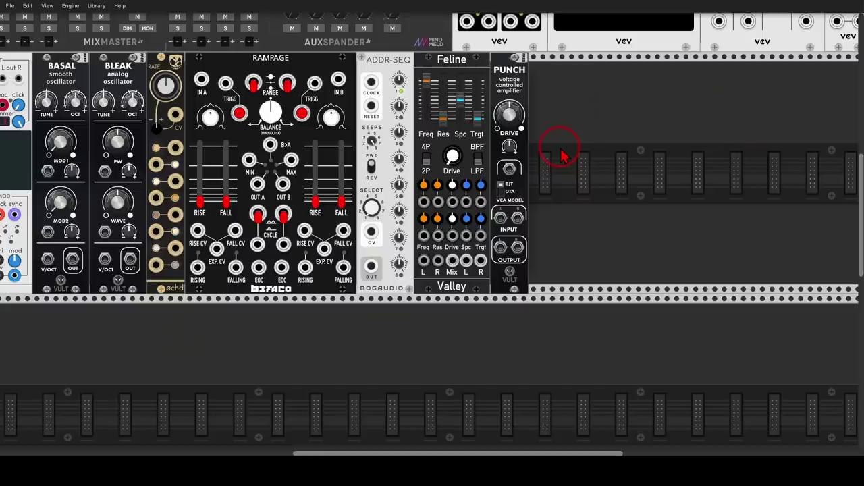
Add the Bogaudio Offset module after Punch and the Bogaudio XFade module beside it
right_click(560, 156)
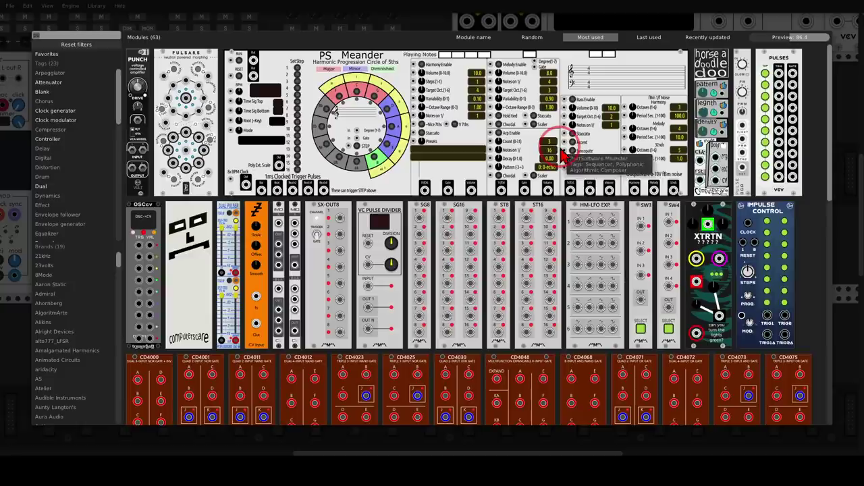
text(off)
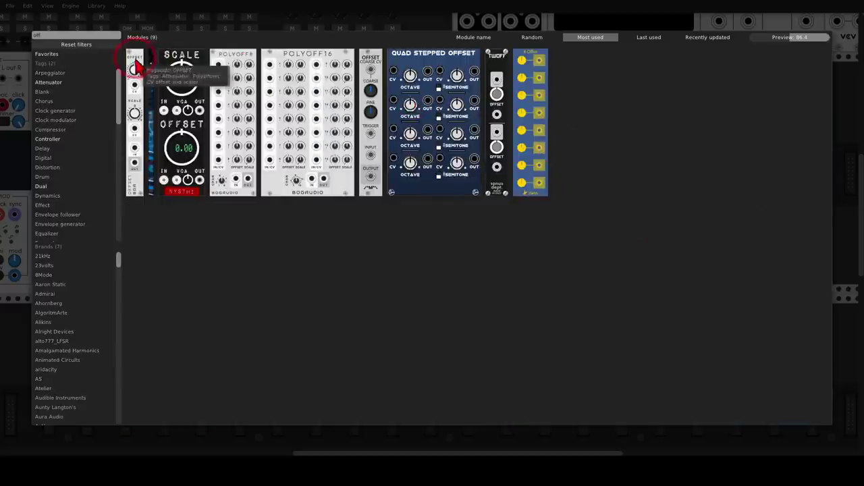
click(135, 67)
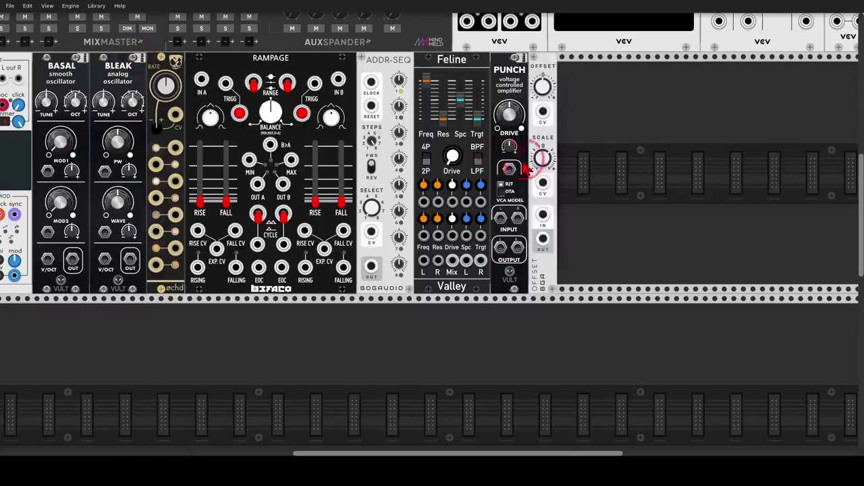
click(544, 157)
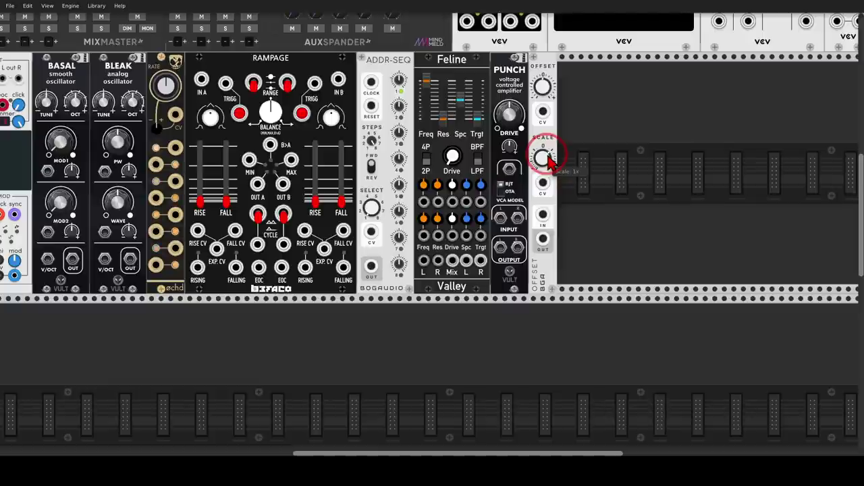
scroll(552, 171, right, 1)
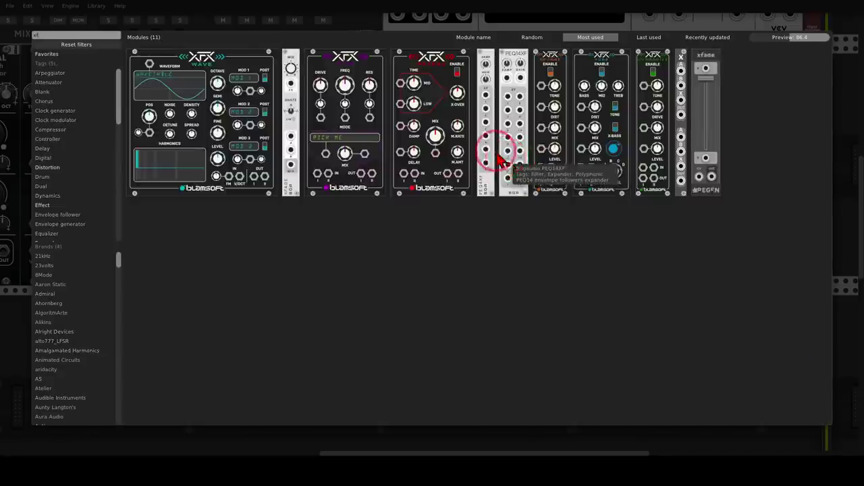
click(289, 58)
click(526, 152)
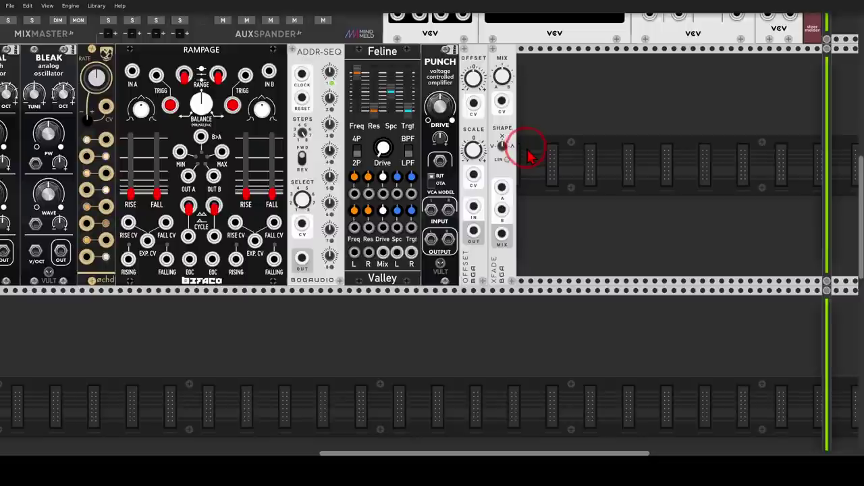
Add the JW Modules Quantizer after XFade, followed by an AD envelope module
right_click(525, 151)
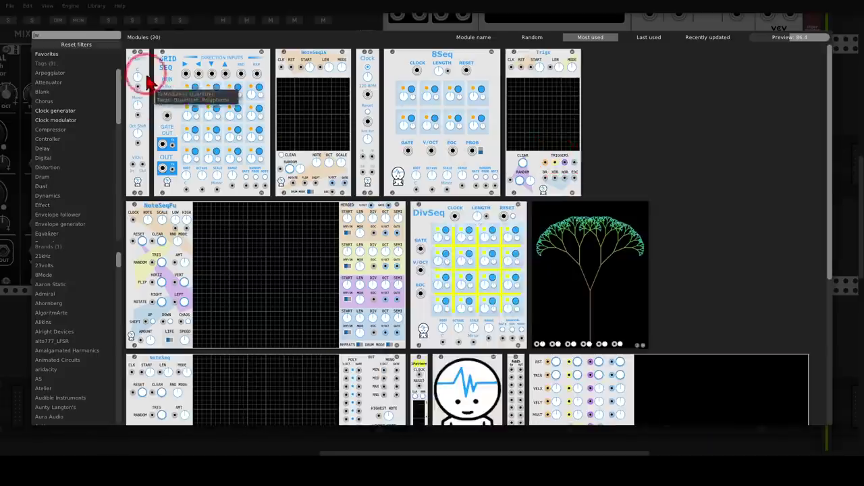
click(139, 74)
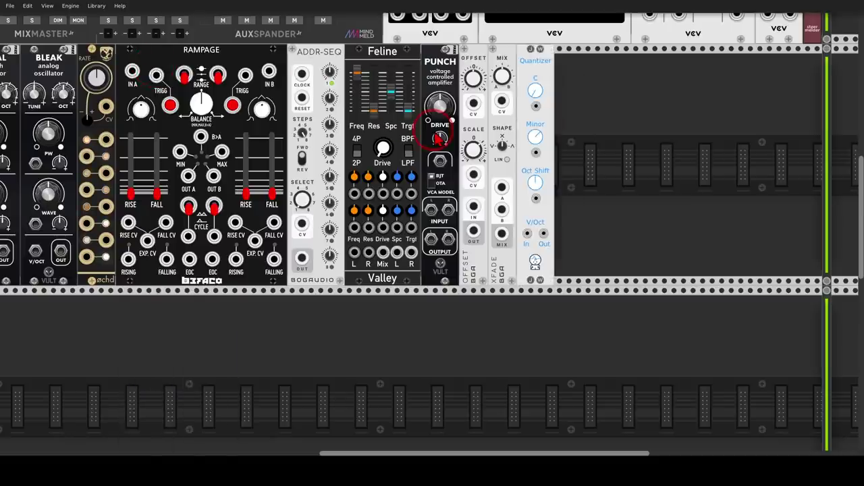
right_click(571, 154)
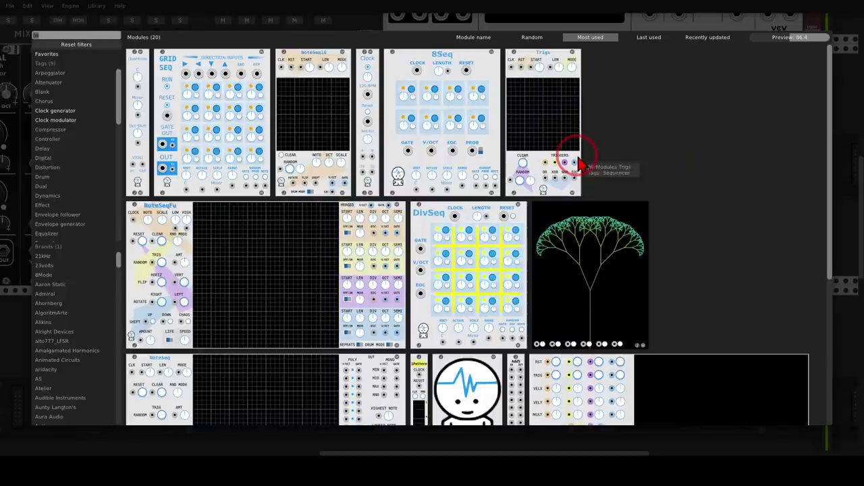
text(ad)
click(150, 60)
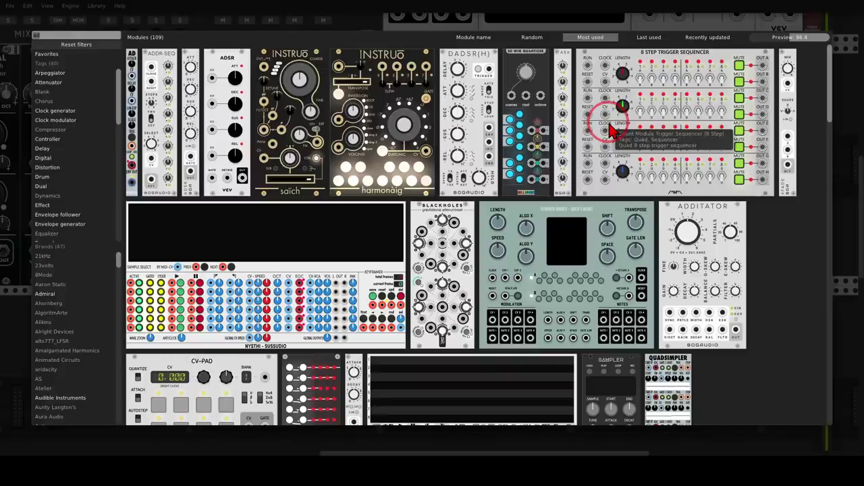
Add the Bogaudio 1:8 switch after the AD envelope and duplicate the AD envelope to the end of the row
right_click(609, 128)
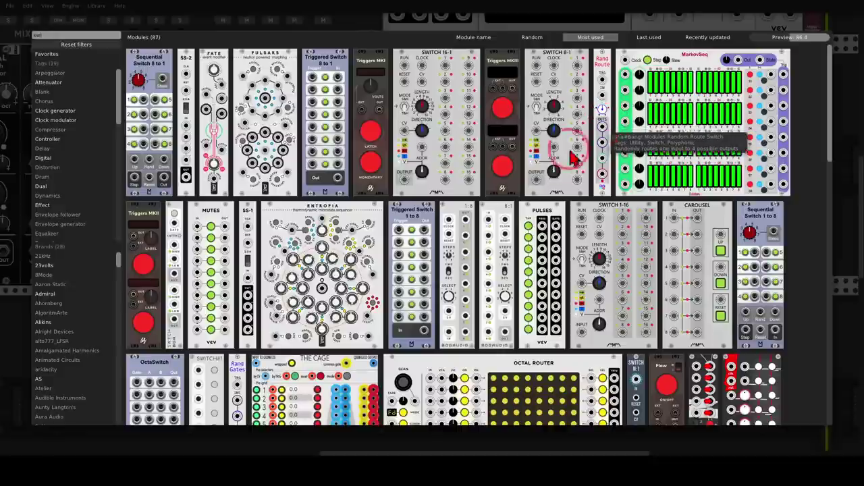
click(463, 207)
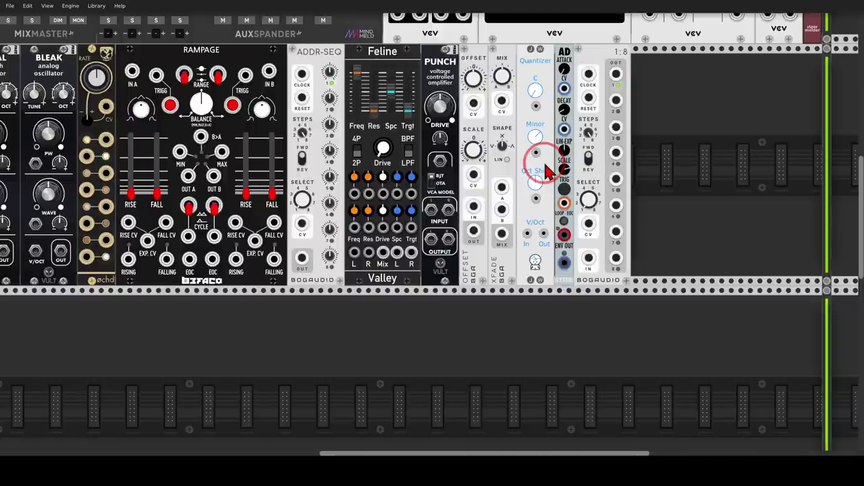
key(ctrl+d)
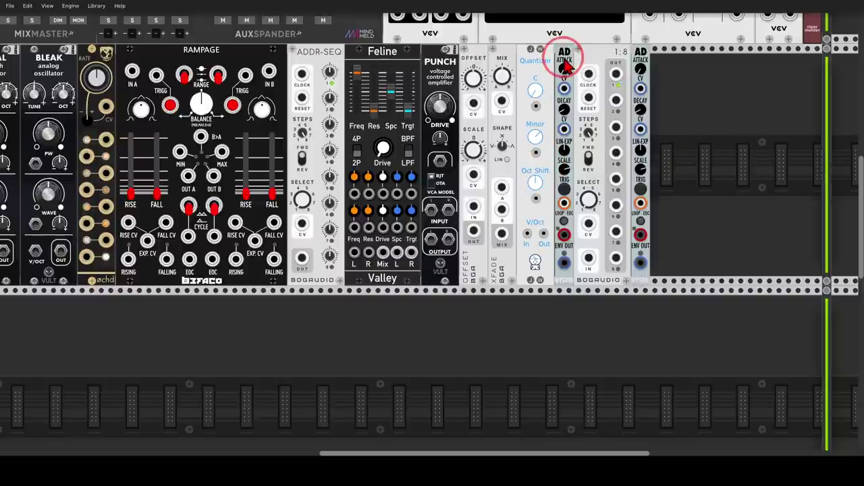
drag(684, 131, 621, 124)
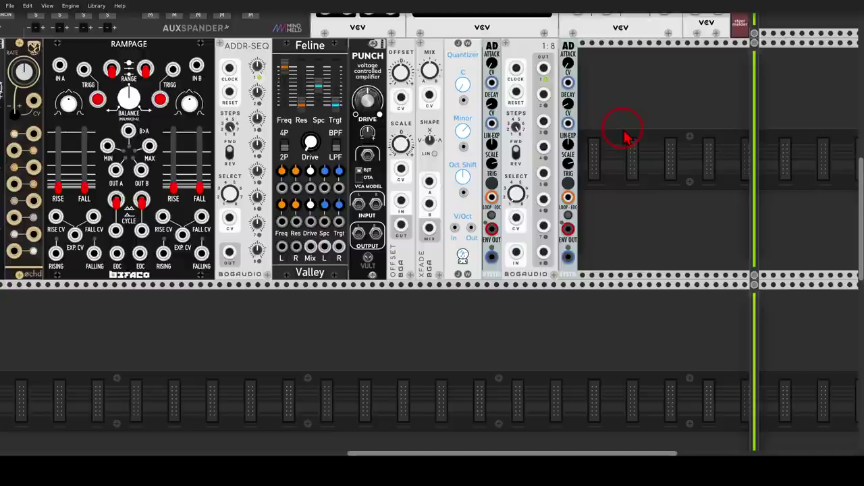
Add the Audible Instruments texture synthesizer after the second AD envelope at the end of the row
right_click(624, 137)
text(clo)
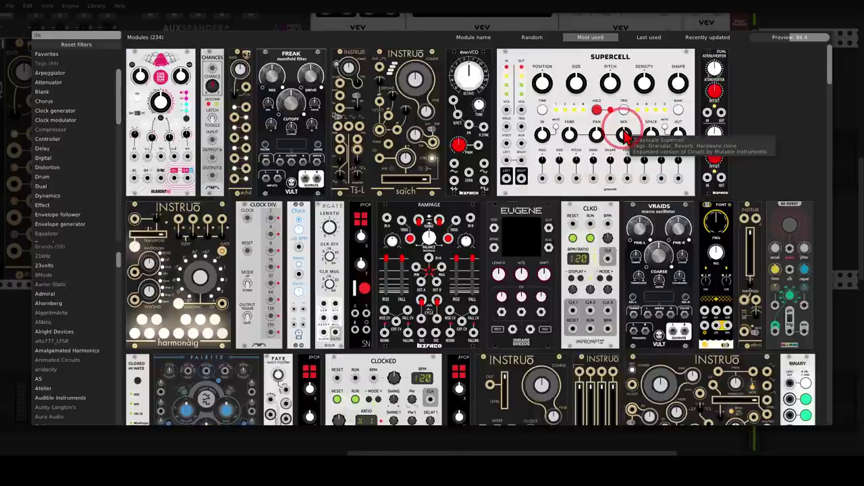
text(ou)
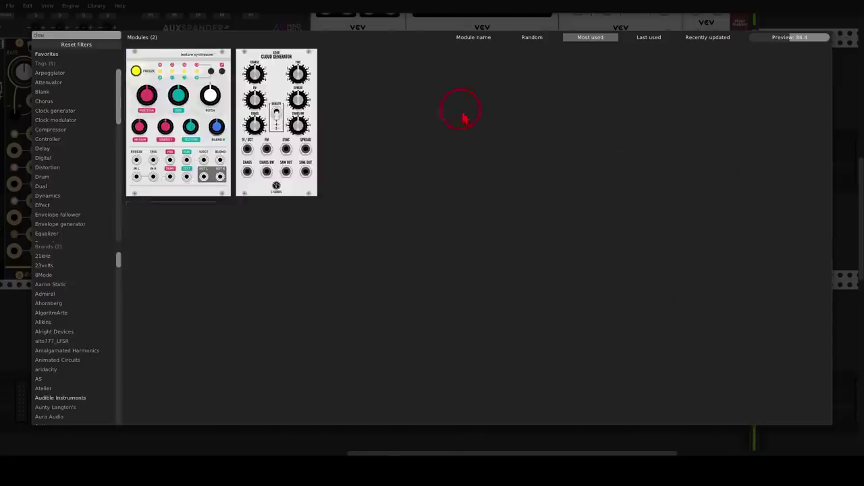
click(192, 67)
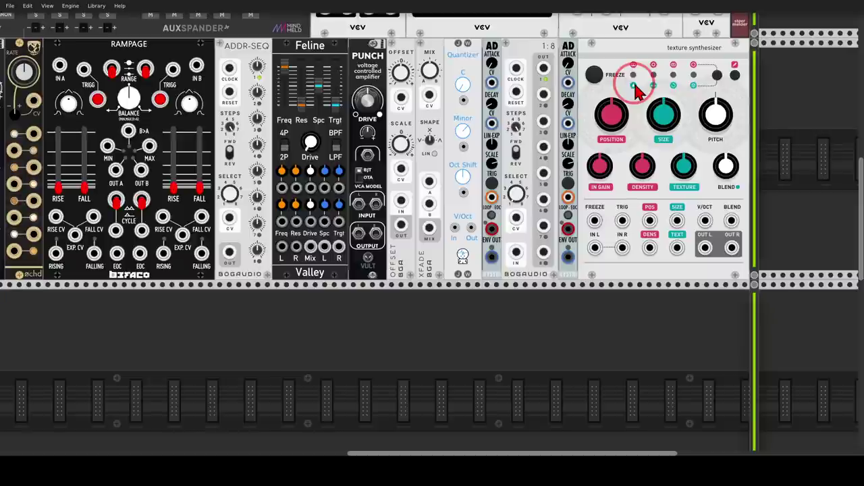
Start a new row directly below the Simpliciter sampler with the Audible Instruments macro oscillator 2
scroll(564, 134, down, 2)
drag(321, 315, 572, 269)
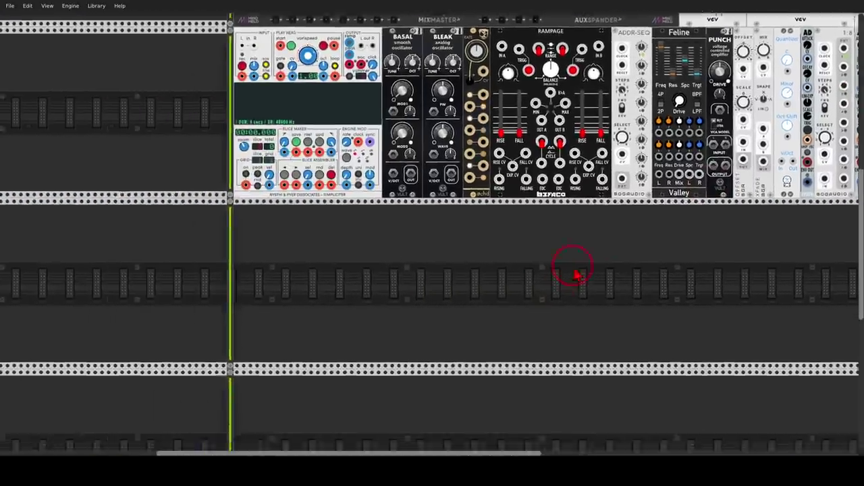
drag(354, 294, 381, 217)
scroll(381, 223, up, 2)
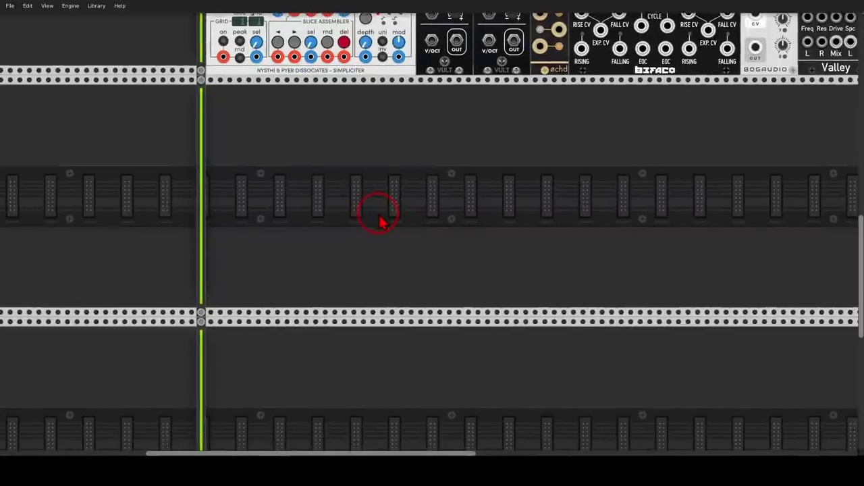
right_click(380, 222)
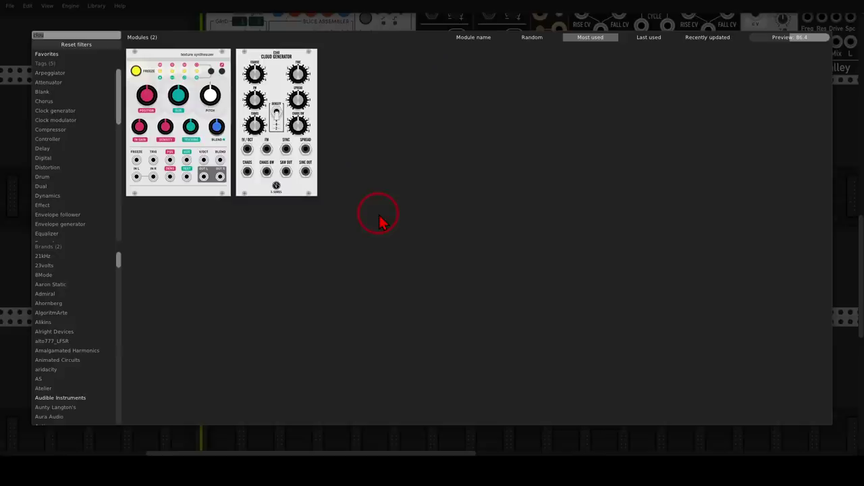
text(plai)
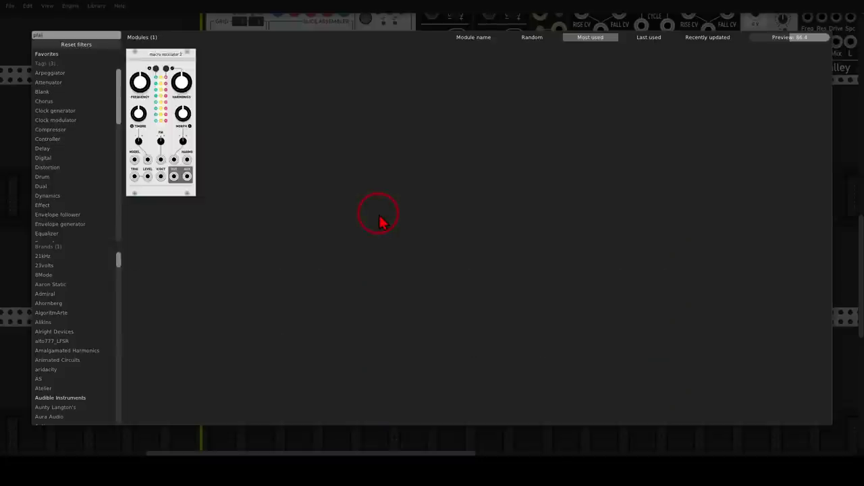
click(194, 55)
click(371, 121)
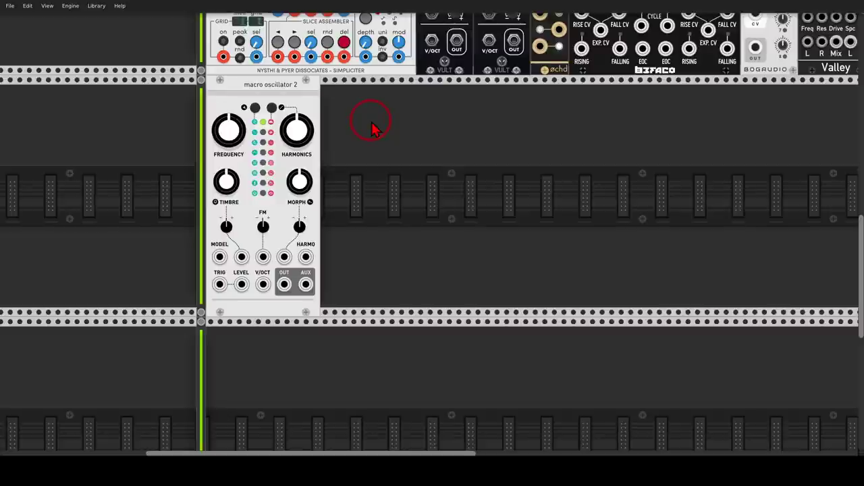
Add the Instruō saïch oscillator after macro oscillator 2, followed by the VCV noise module
right_click(396, 164)
text(sai)
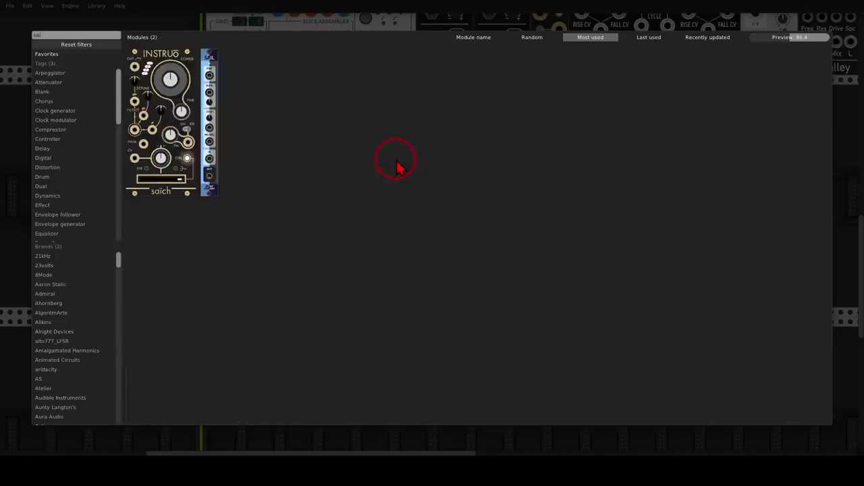
click(135, 67)
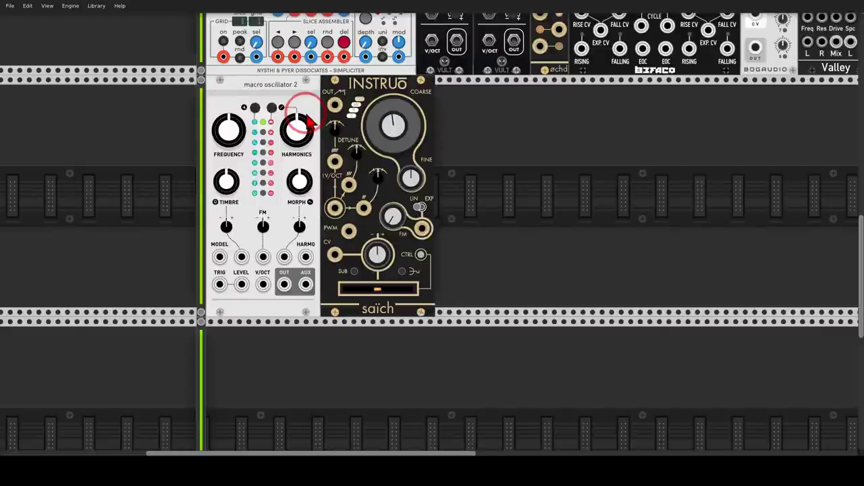
right_click(518, 169)
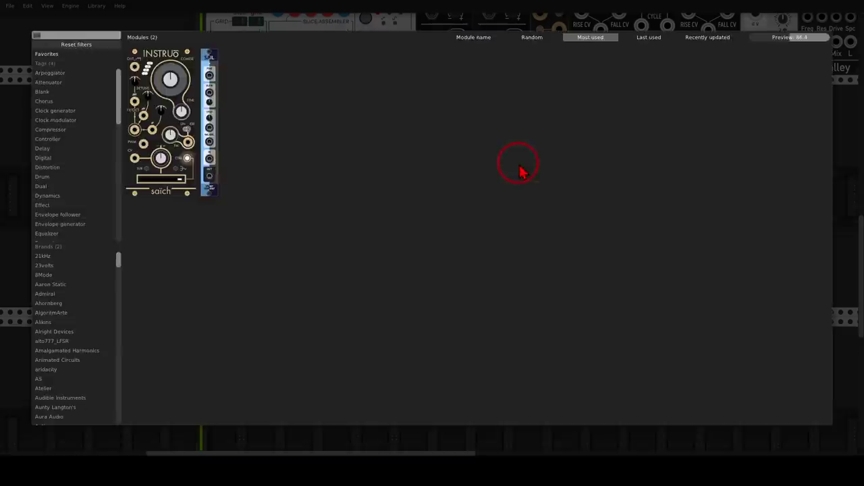
text(nois)
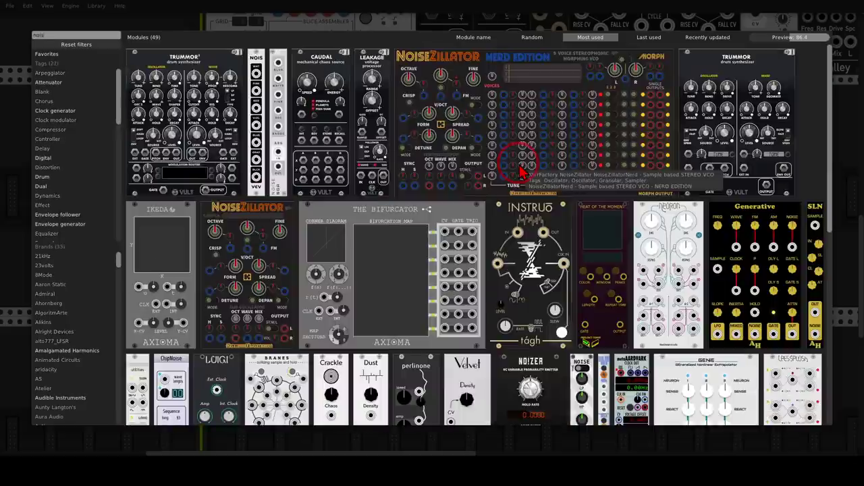
click(254, 74)
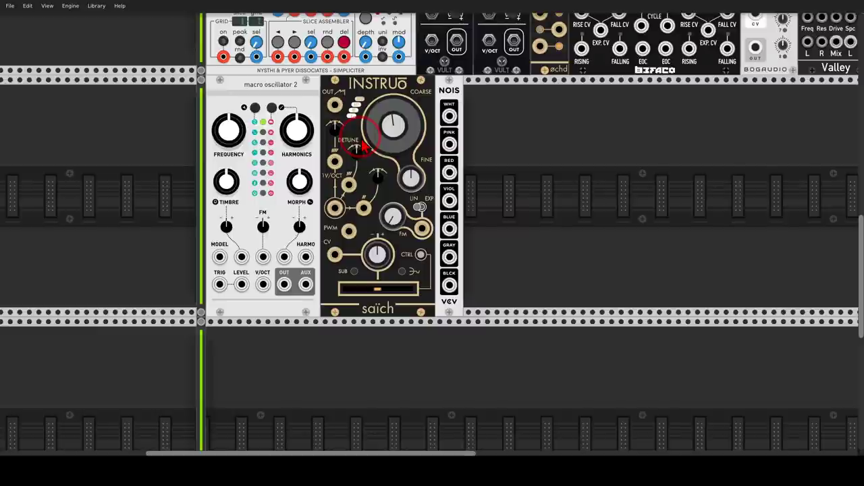
Add the Bogaudio LLPG low-pass gate after the noise module, followed by the four-channel VCV Mixer
right_click(495, 204)
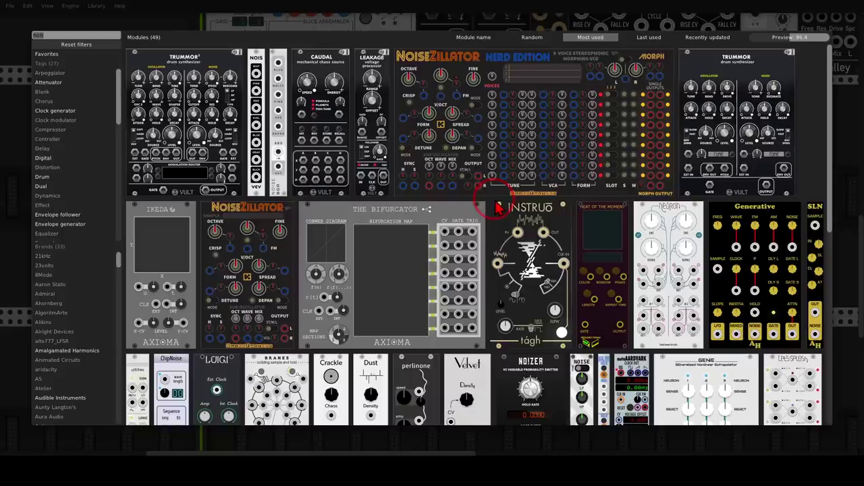
text(lpg)
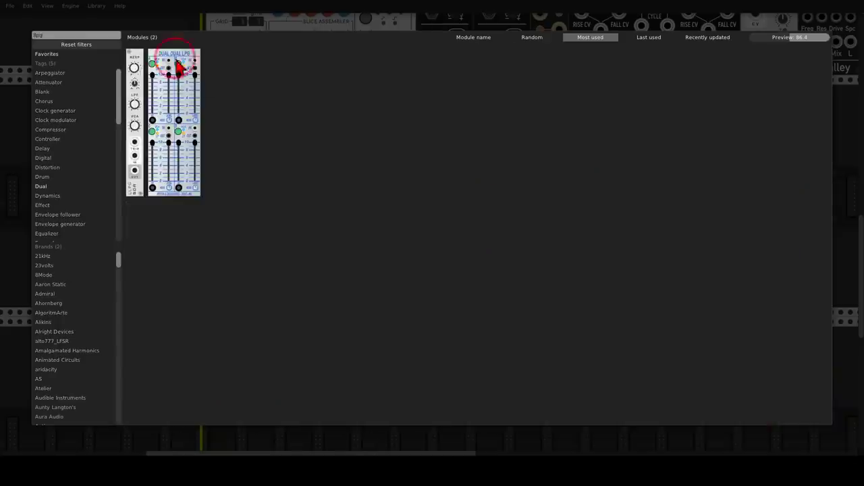
click(133, 65)
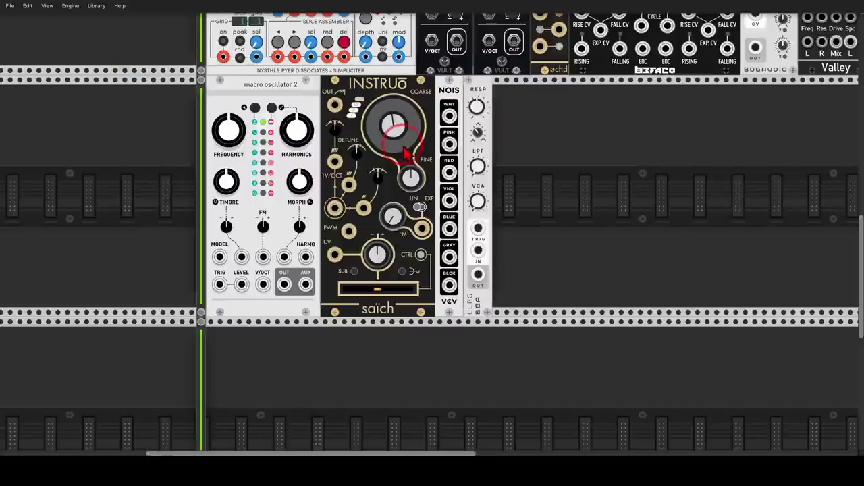
right_click(526, 182)
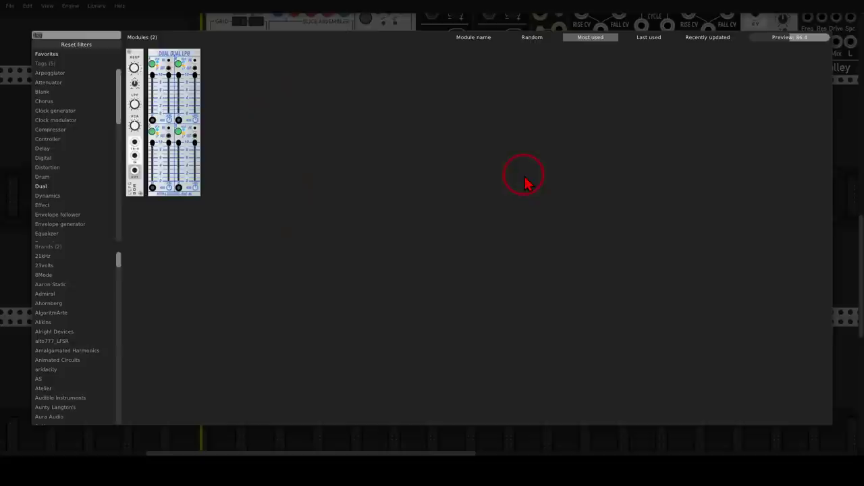
key(BackSpace)
key(BackSpace)
key(BackSpace)
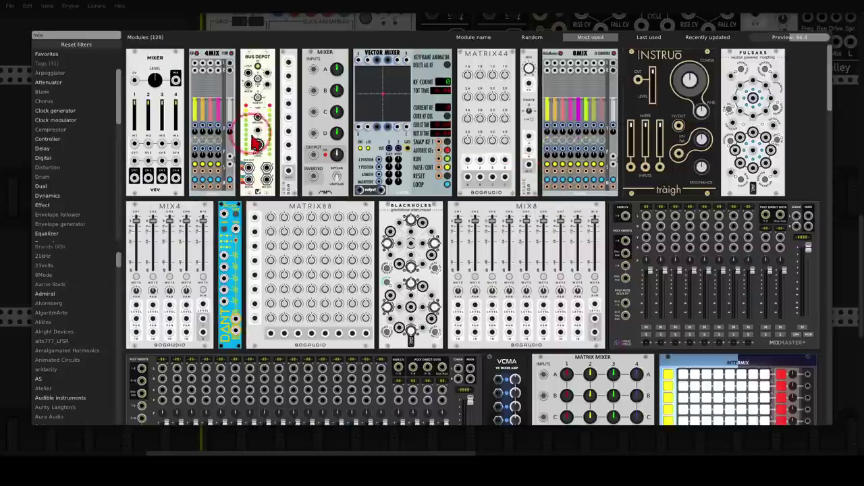
click(164, 71)
drag(502, 155, 417, 142)
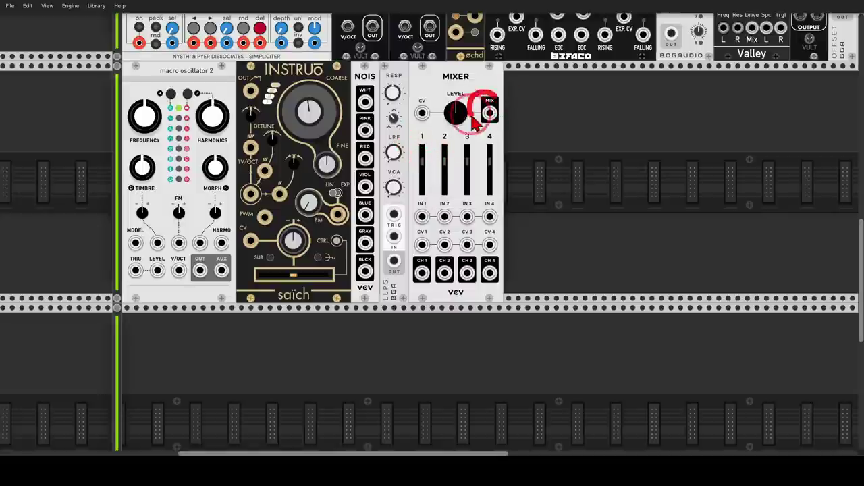
mouse_move(500, 146)
mouse_down()
mouse_move(443, 148)
mouse_move(418, 164)
mouse_move(444, 191)
mouse_move(510, 186)
mouse_up()
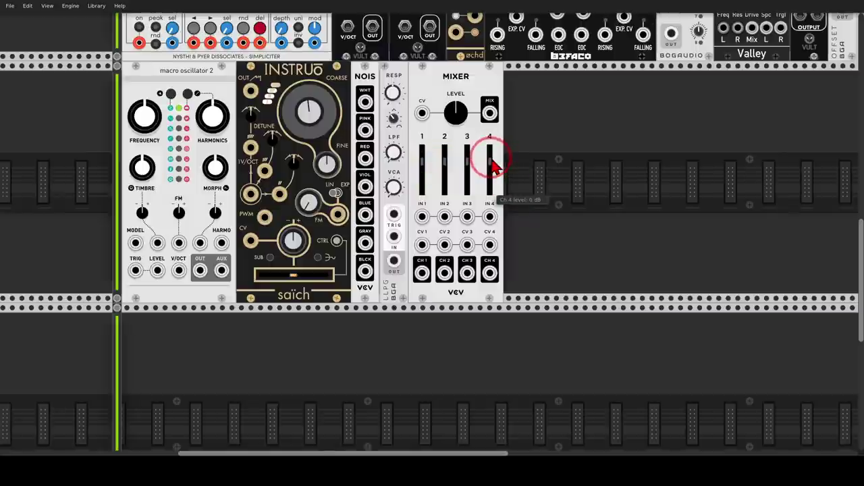
mouse_move(502, 227)
mouse_down()
mouse_move(419, 221)
mouse_move(411, 253)
mouse_move(480, 275)
mouse_move(514, 258)
mouse_move(503, 227)
mouse_up()
mouse_move(447, 251)
mouse_down()
mouse_move(415, 285)
mouse_move(477, 306)
mouse_move(513, 273)
mouse_up()
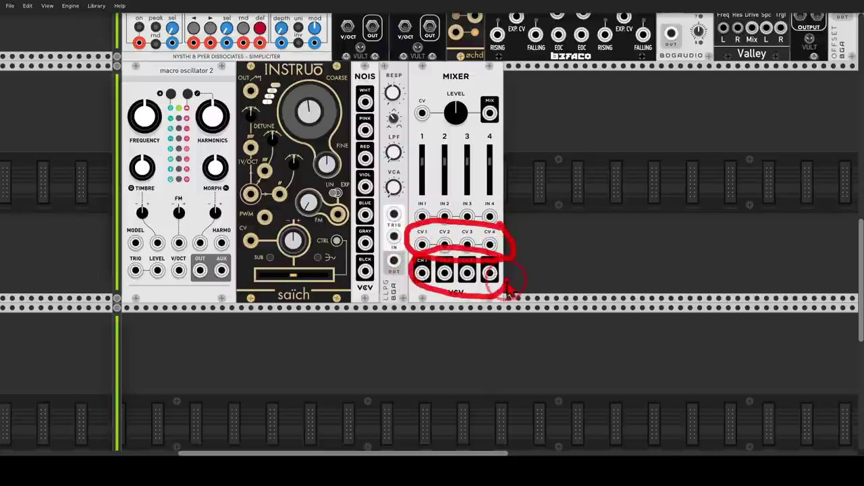
Add the Bogaudio S&H module after the mixer and duplicate it directly beside the original
right_click(540, 216)
text(sam)
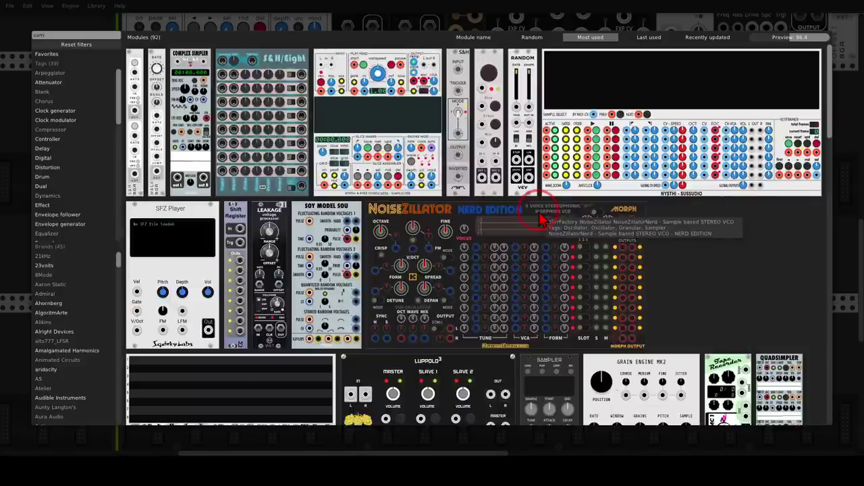
click(135, 60)
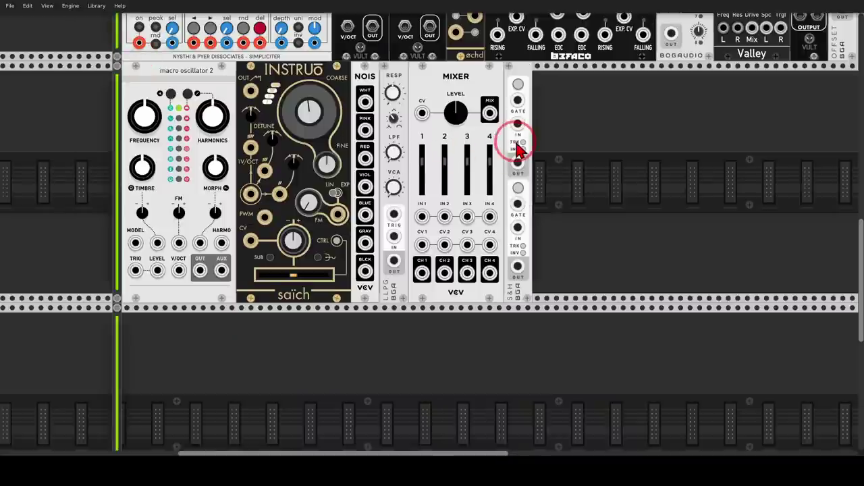
key(ctrl+d)
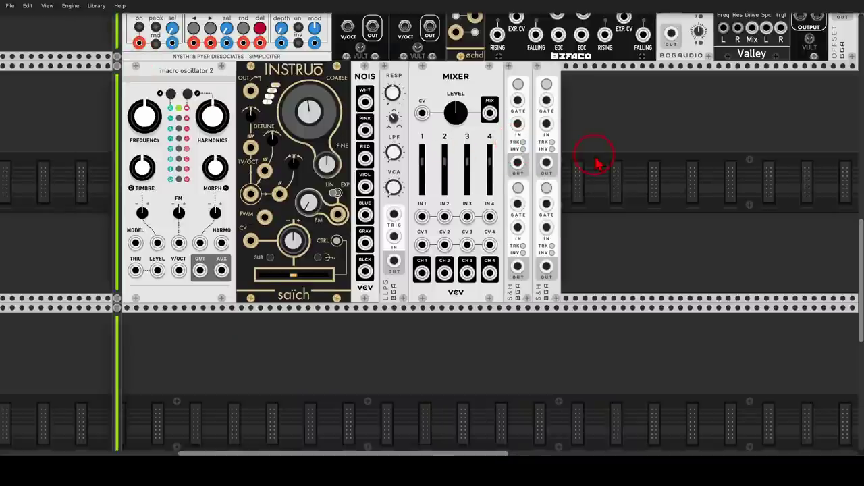
Examine the first S&H module's two sections and its normal noise and normal range options
scroll(570, 161, right, 1)
scroll(571, 161, right, 2)
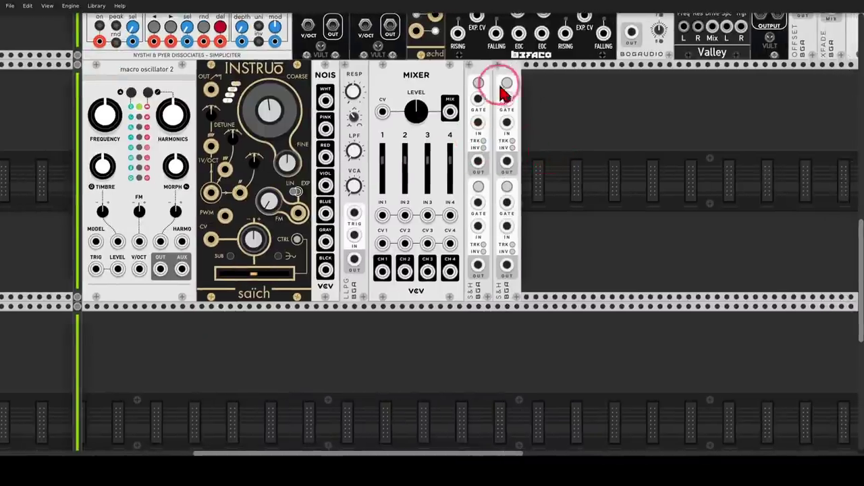
mouse_move(489, 66)
mouse_down()
mouse_move(453, 87)
mouse_move(459, 166)
mouse_move(481, 170)
mouse_move(494, 96)
mouse_move(490, 68)
mouse_up()
mouse_move(482, 179)
mouse_down()
mouse_move(451, 270)
mouse_move(488, 206)
mouse_up()
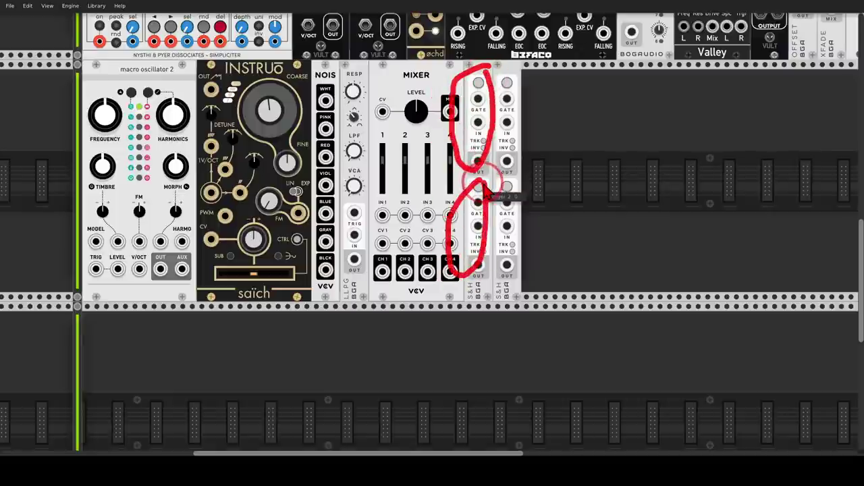
right_click(478, 76)
mouse_move(499, 192)
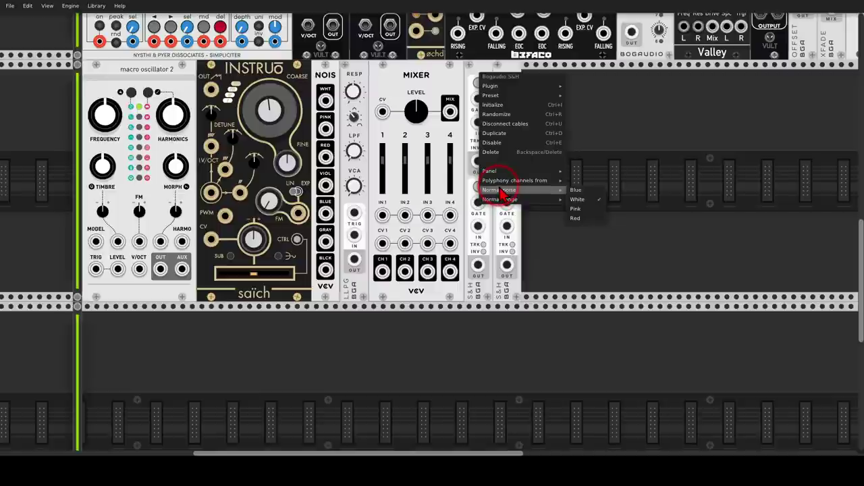
mouse_move(524, 202)
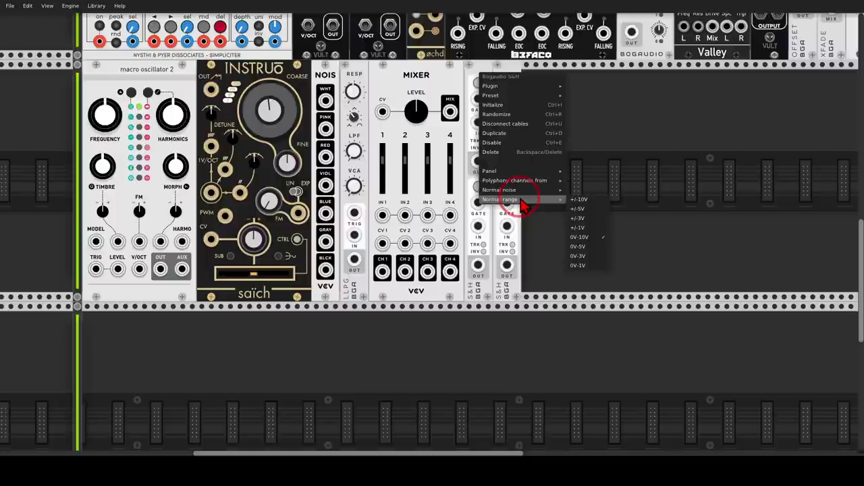
click(586, 165)
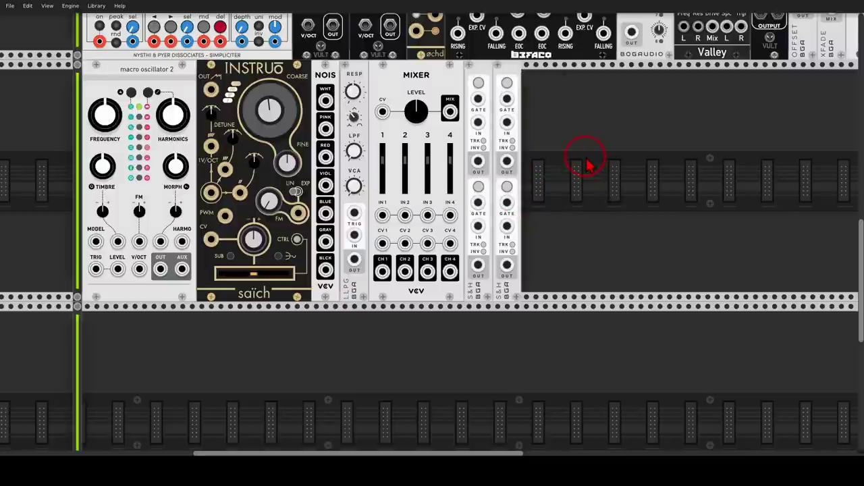
Add the JW Modules Grid Seq sequencer after the second S&H module
right_click(587, 165)
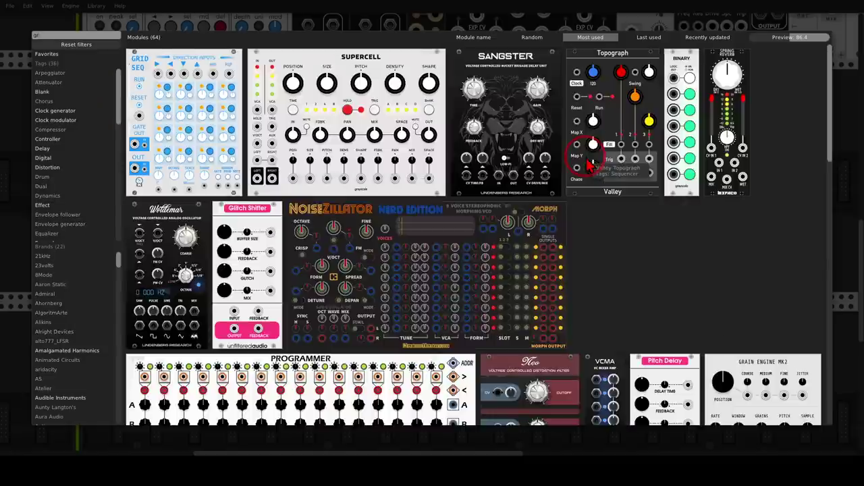
click(150, 81)
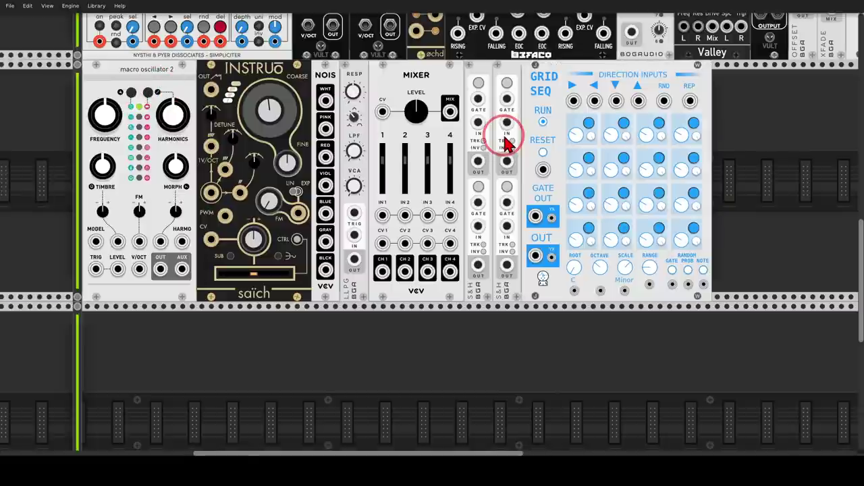
drag(653, 158, 602, 158)
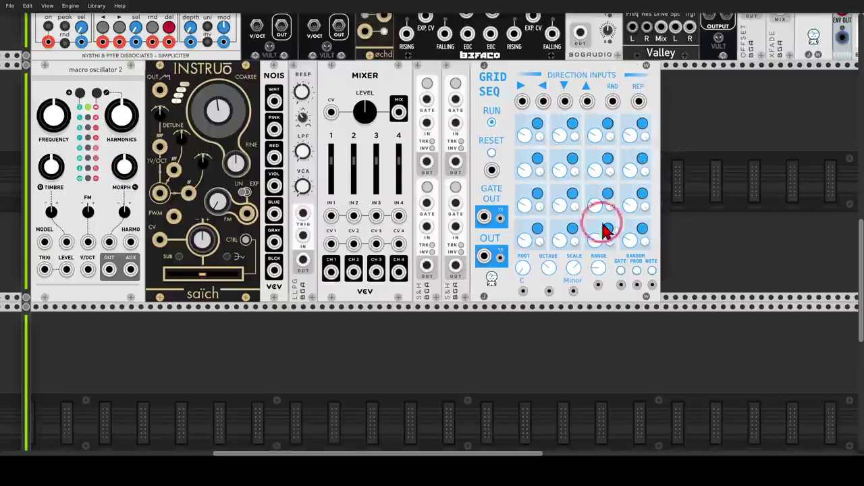
mouse_move(607, 242)
mouse_down()
mouse_move(543, 249)
mouse_move(513, 262)
mouse_move(528, 290)
mouse_move(583, 305)
mouse_move(611, 286)
mouse_move(604, 243)
mouse_up()
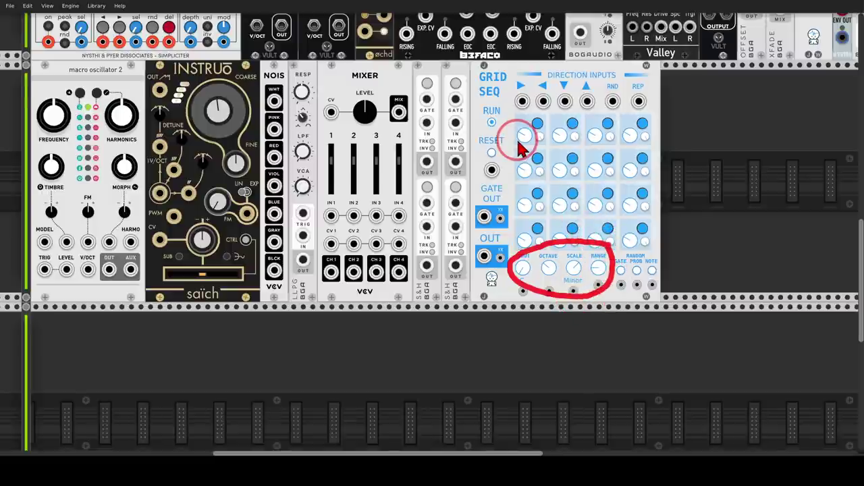
Add the Vult Tangents Steiner-Parker filter after Grid Seq
scroll(600, 131, right, 4)
right_click(602, 132)
text(c)
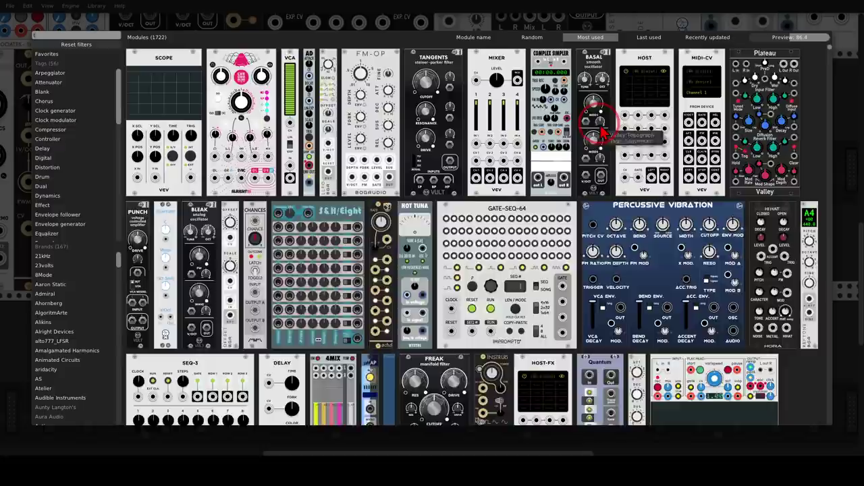
text(ang)
drag(177, 75, 452, 118)
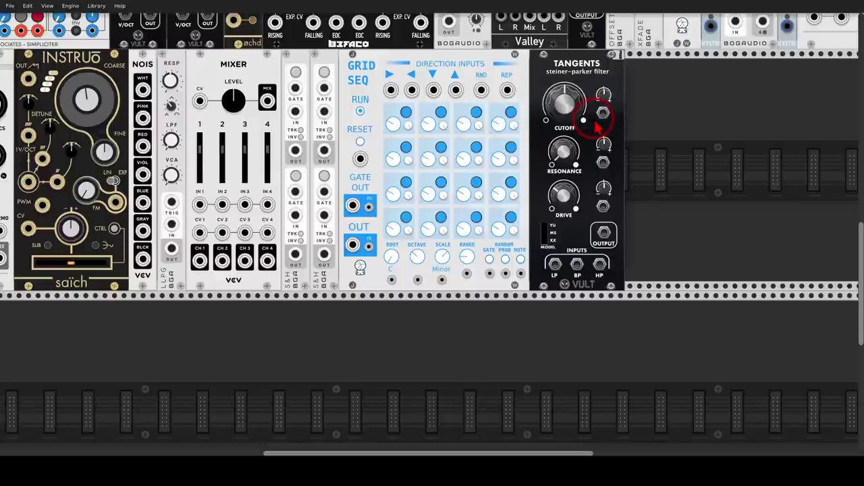
Add the Bogaudio LLFO module directly after the Tangents filter
scroll(597, 126, right, 5)
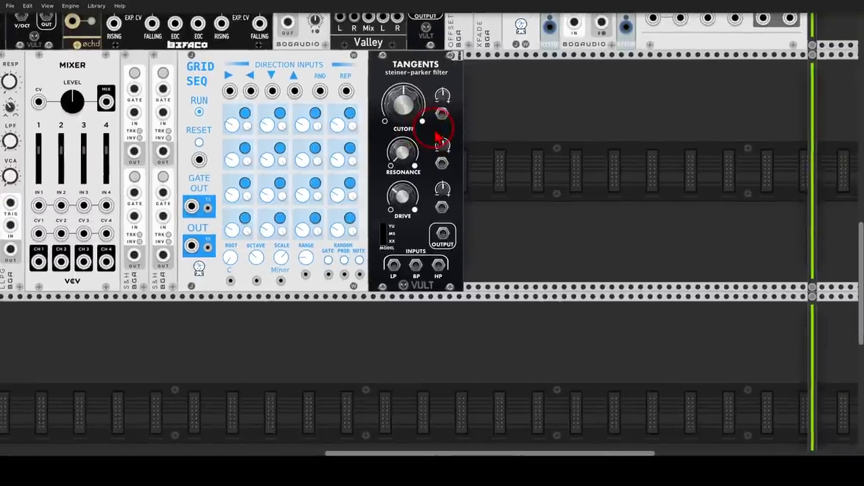
right_click(549, 162)
text(llfo)
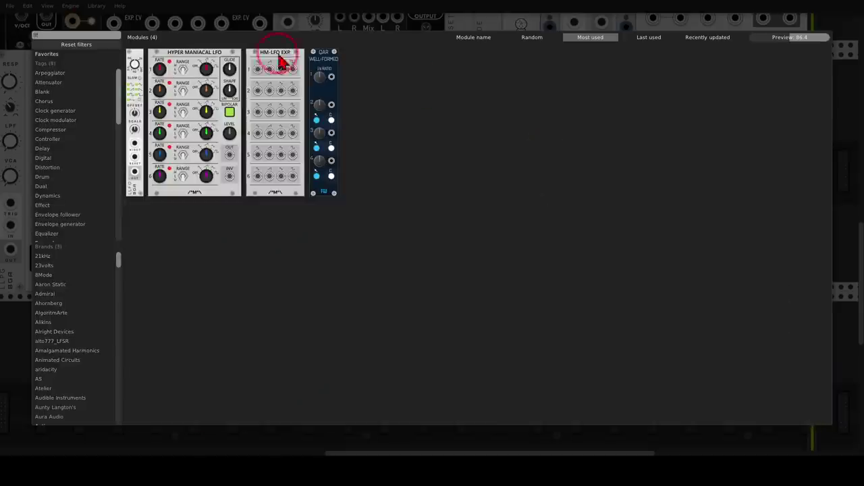
drag(131, 68, 429, 149)
Add the Bogaudio WALK random CV module directly after the LLFO
right_click(510, 149)
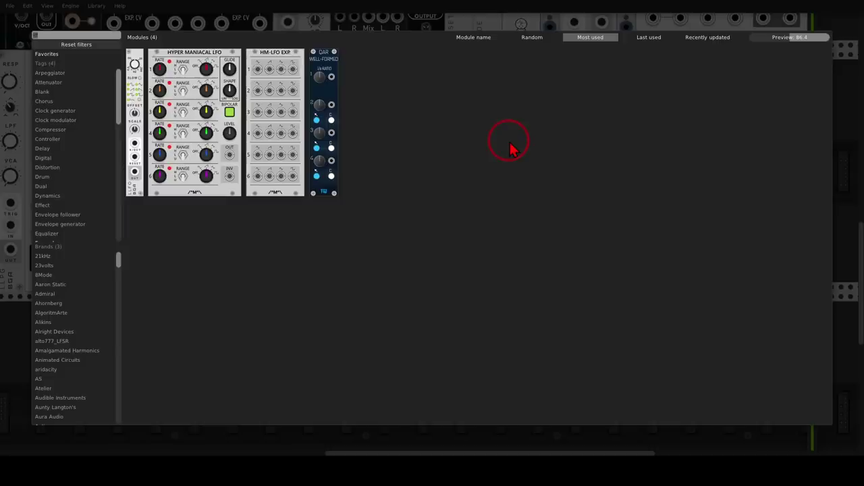
text(walk)
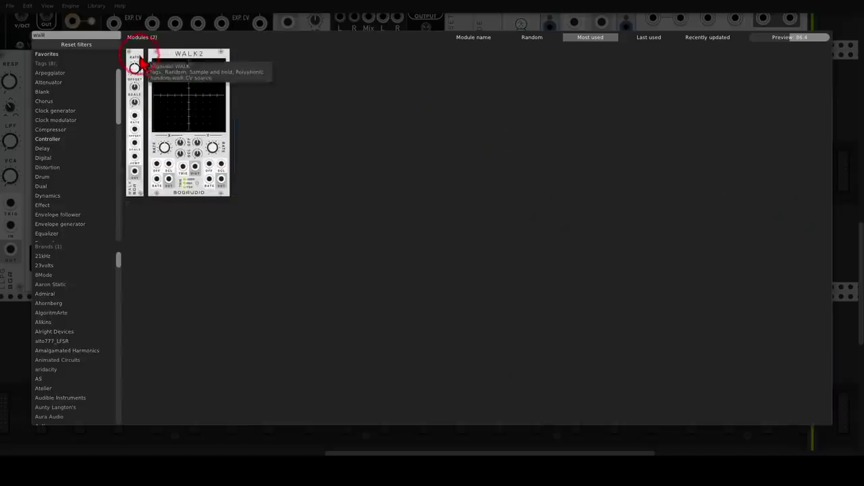
click(137, 65)
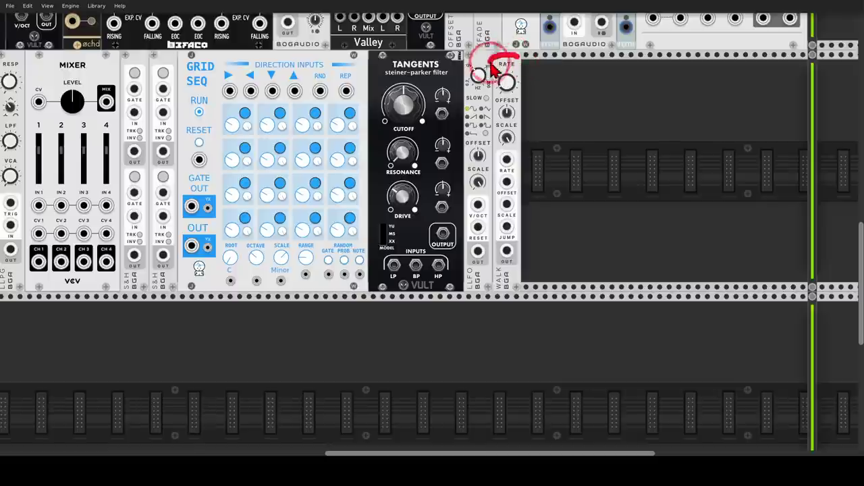
mouse_move(501, 89)
mouse_down()
mouse_move(527, 76)
mouse_move(513, 58)
mouse_up()
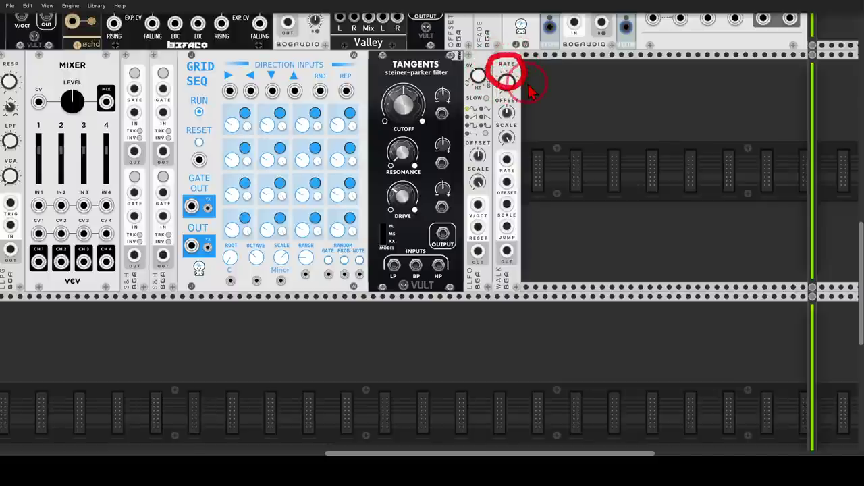
Add the Bogaudio 8:1 sequential switch directly after the WALK module
right_click(561, 155)
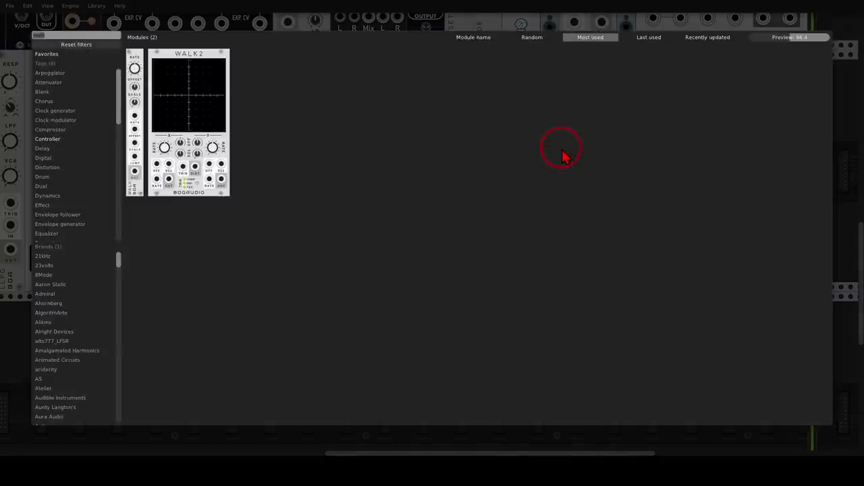
text(swi)
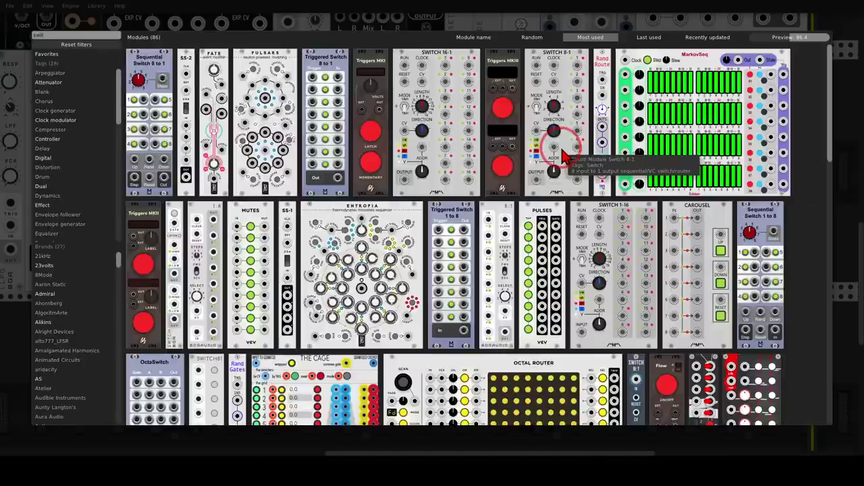
click(503, 206)
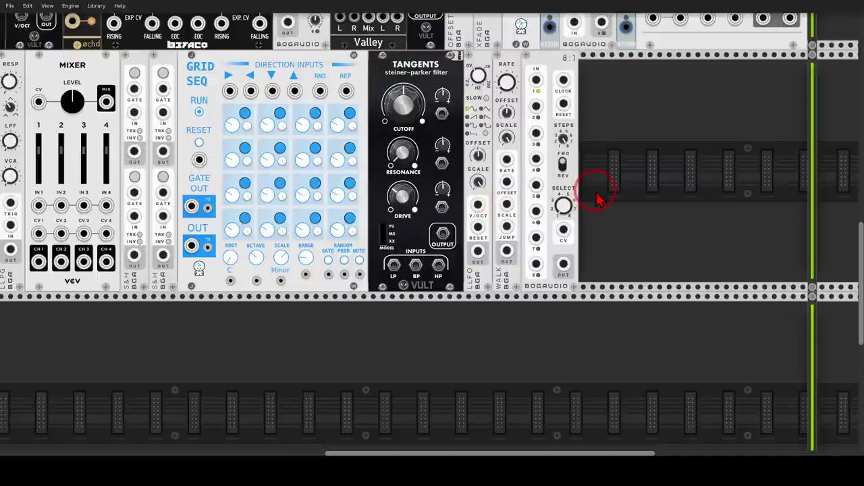
mouse_move(541, 70)
mouse_down()
mouse_move(516, 129)
mouse_move(505, 225)
mouse_move(510, 285)
mouse_move(532, 303)
mouse_move(549, 247)
mouse_move(541, 58)
mouse_up()
mouse_move(572, 254)
mouse_down()
mouse_move(564, 270)
mouse_move(611, 250)
mouse_move(622, 233)
mouse_move(616, 264)
mouse_up()
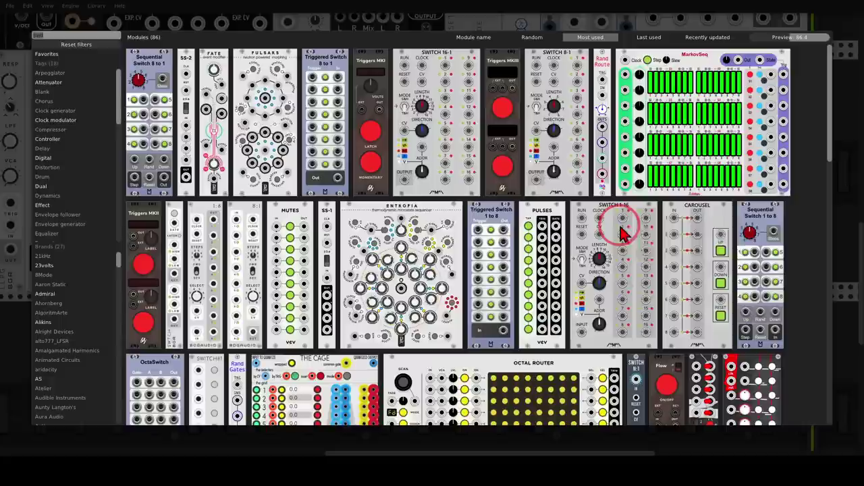
Finish the row by adding the Alright Devices Chronoblob delay and the Valley Plateau reverb after the 8:1 switch
text(blob)
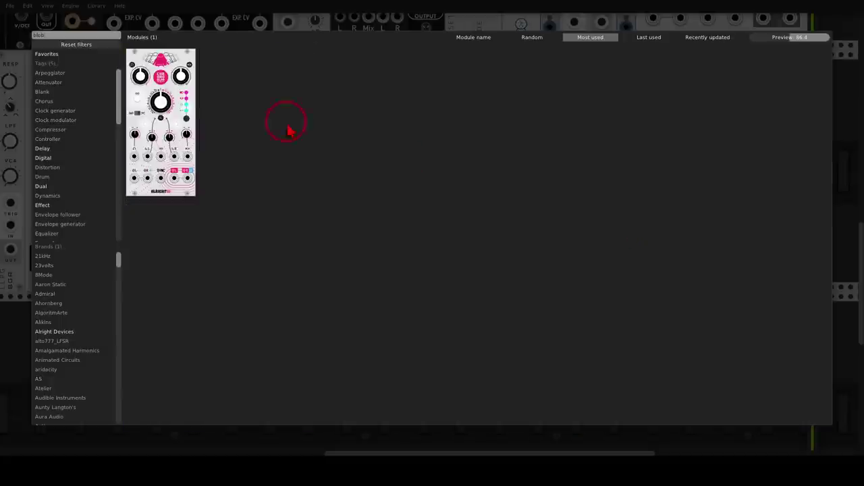
click(165, 87)
right_click(712, 162)
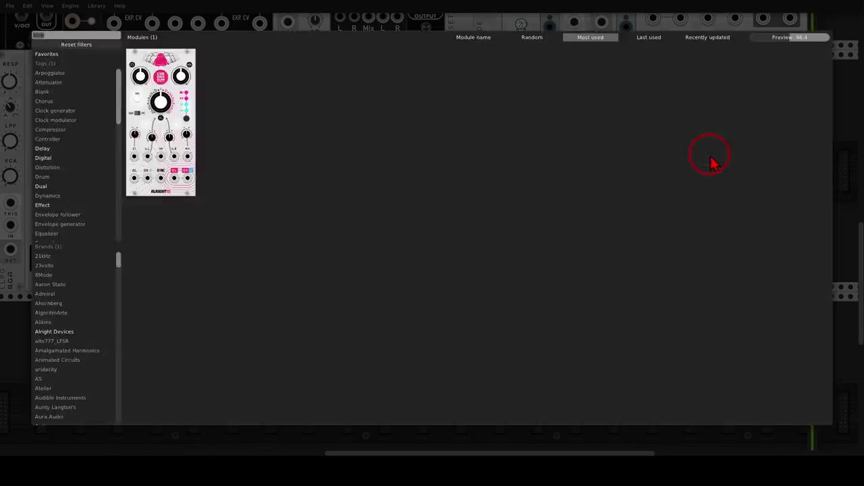
text(pla)
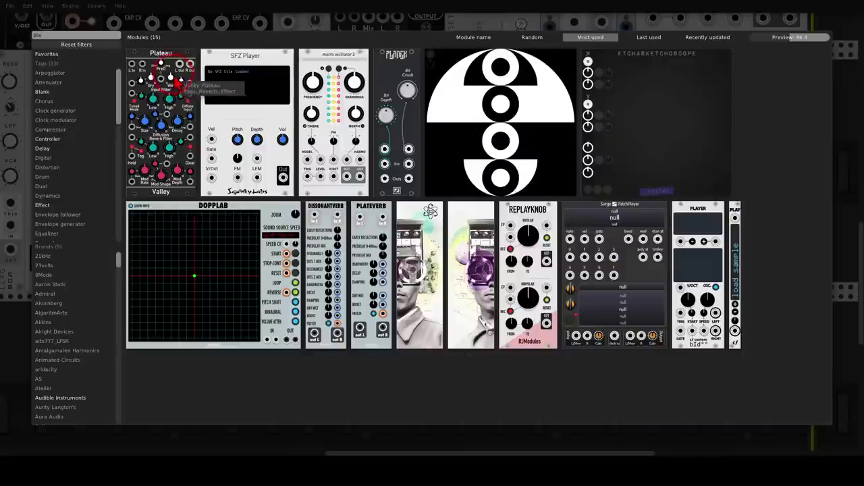
click(193, 98)
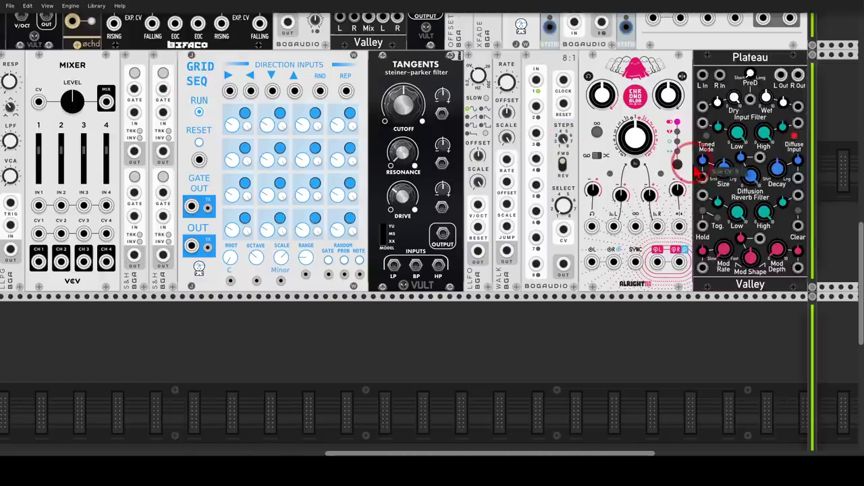
mouse_move(627, 137)
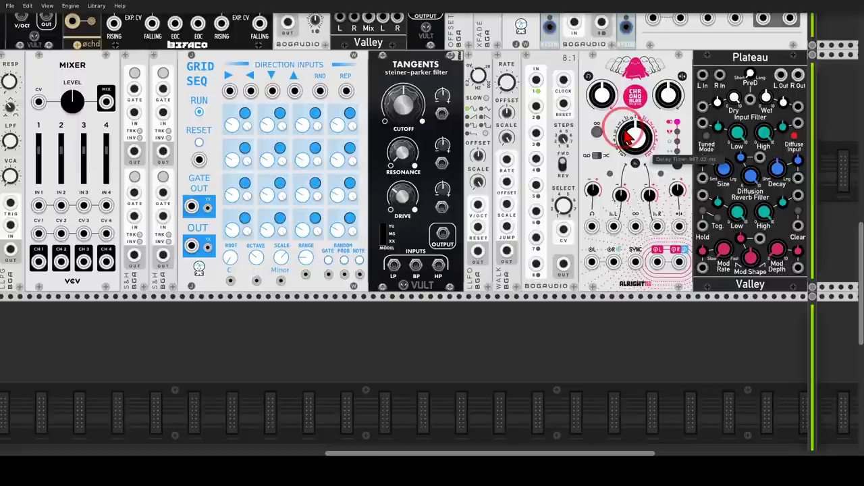
Start the next empty row with the Impromptu Phrase-Seq-32 sequencer at its beginning, below the macro oscillator
drag(347, 291, 736, 197)
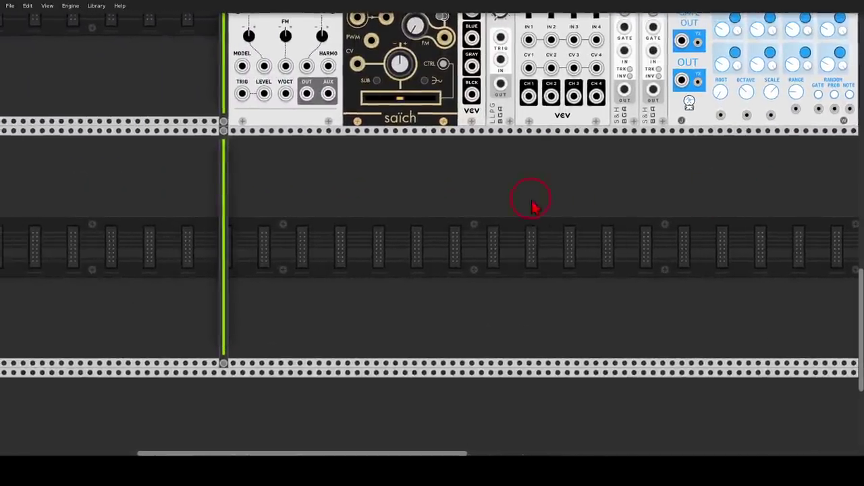
right_click(431, 216)
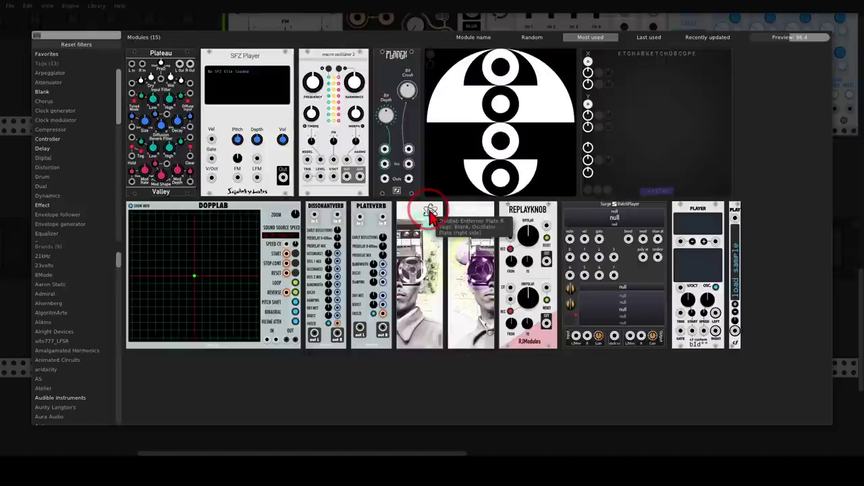
text(ph)
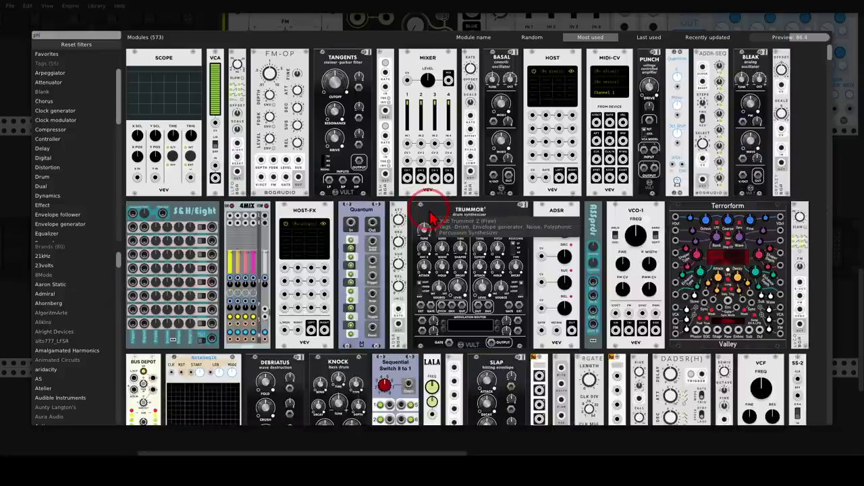
text(r)
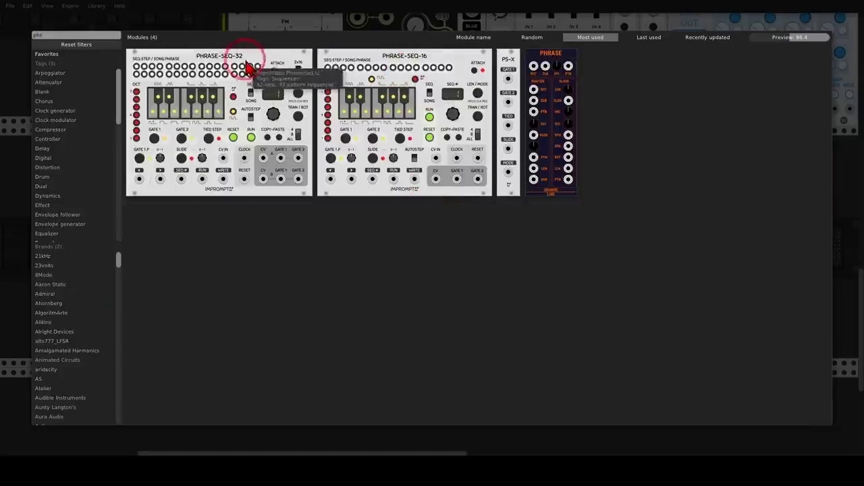
click(249, 68)
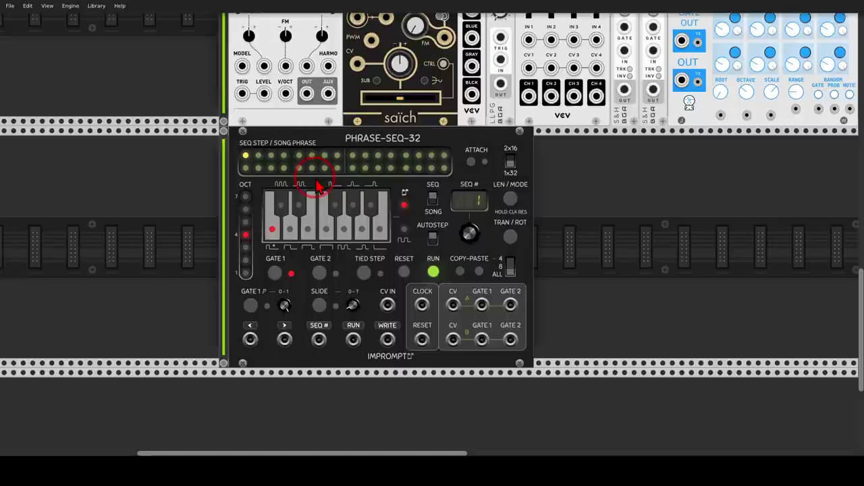
Add the Instruo Tš-L oscillator directly after the Phrase-Seq-32
right_click(597, 239)
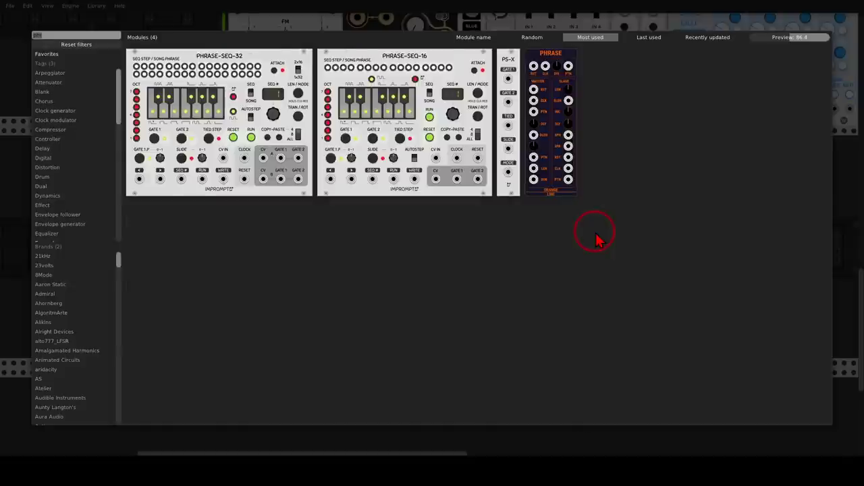
key(BackSpace)
click(287, 73)
drag(469, 183, 490, 196)
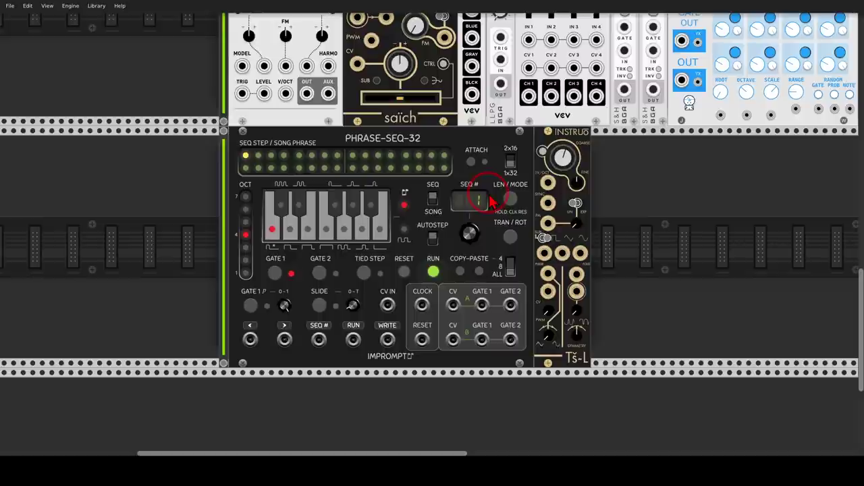
mouse_move(588, 231)
mouse_down()
mouse_move(509, 284)
mouse_move(595, 333)
mouse_move(627, 270)
mouse_move(605, 239)
mouse_up()
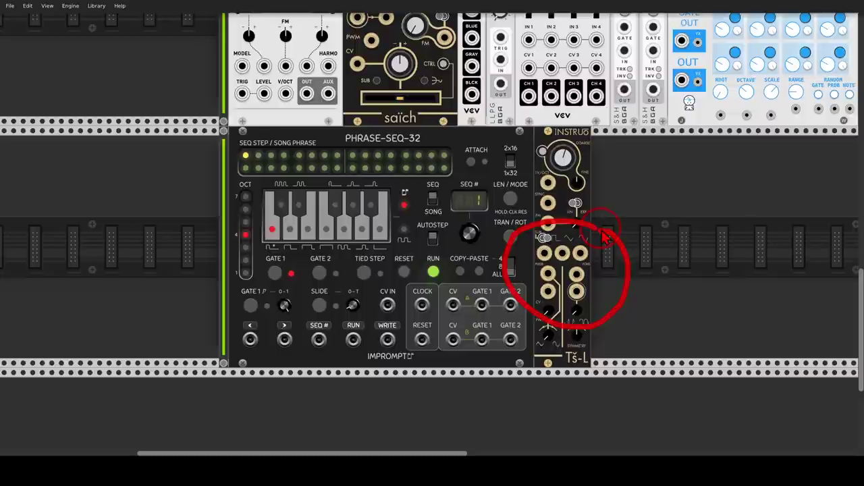
mouse_move(555, 144)
mouse_down()
mouse_move(530, 158)
mouse_move(552, 168)
mouse_move(556, 146)
mouse_up()
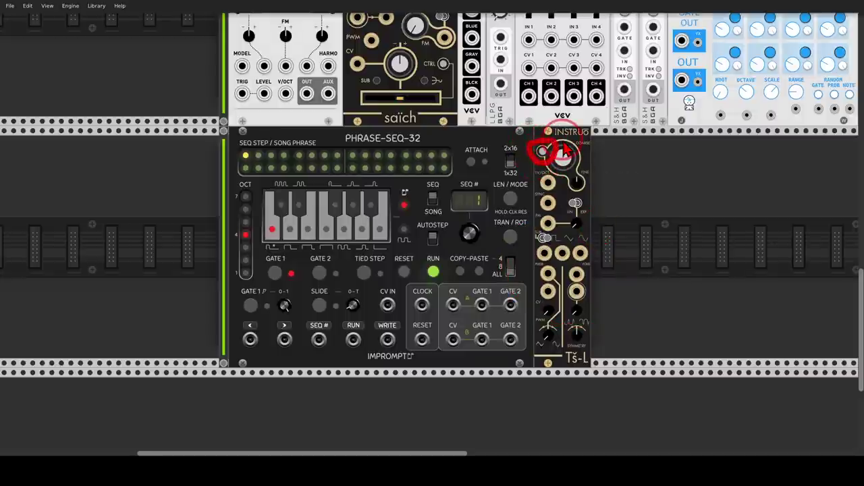
Add the NYSTHI Ambuance reverb directly after the Tš-L oscillator
right_click(611, 190)
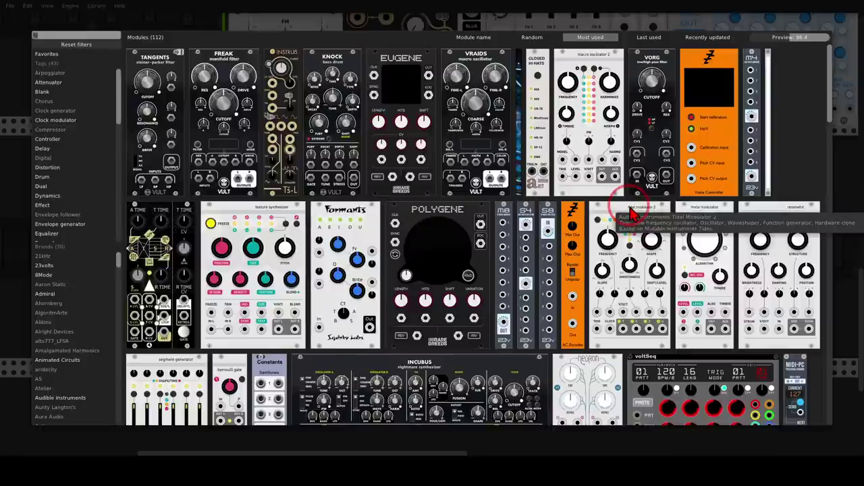
text(amb)
drag(150, 60, 632, 184)
drag(588, 181, 563, 180)
scroll(566, 189, right, 5)
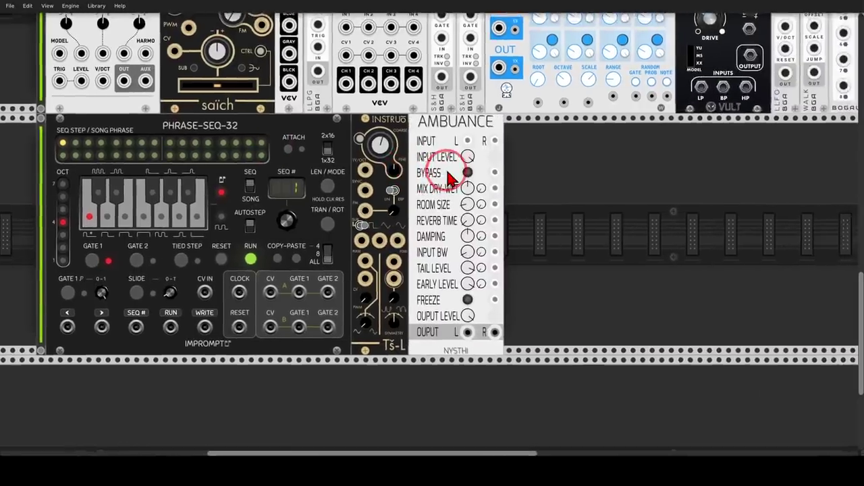
mouse_move(496, 120)
mouse_down()
mouse_move(417, 149)
mouse_move(401, 223)
mouse_move(397, 316)
mouse_move(413, 358)
mouse_move(472, 366)
mouse_move(502, 356)
mouse_move(520, 281)
mouse_move(496, 131)
mouse_up()
click(471, 300)
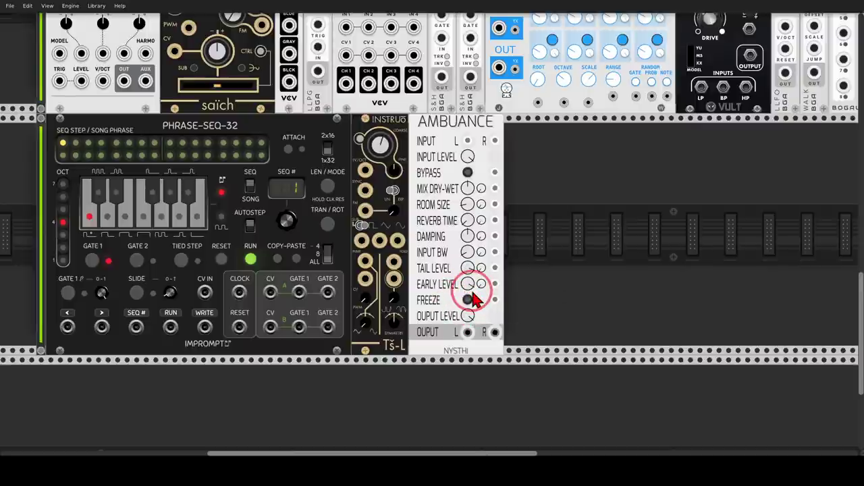
Add the Count Modula Clock Div. module directly after the Ambuance reverb
double_click(603, 295)
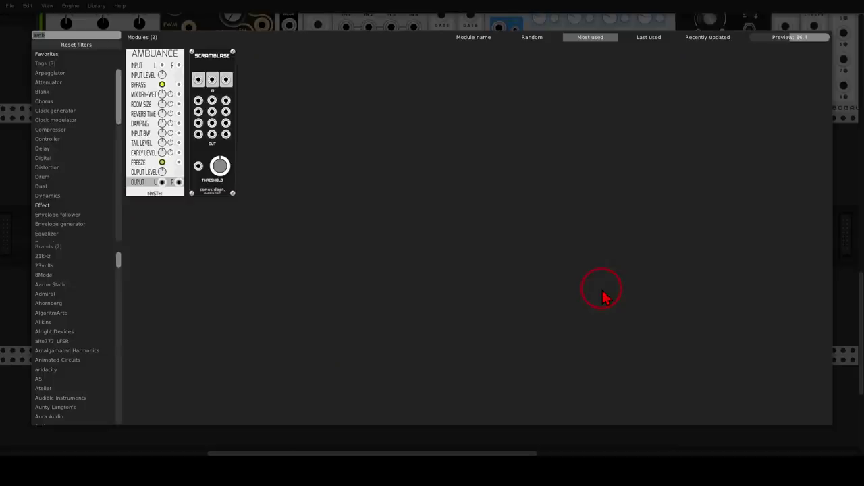
text(clock)
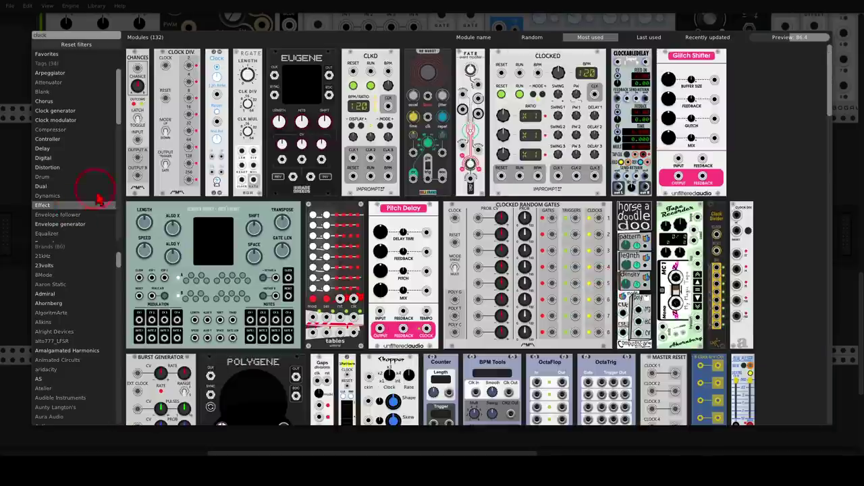
click(179, 96)
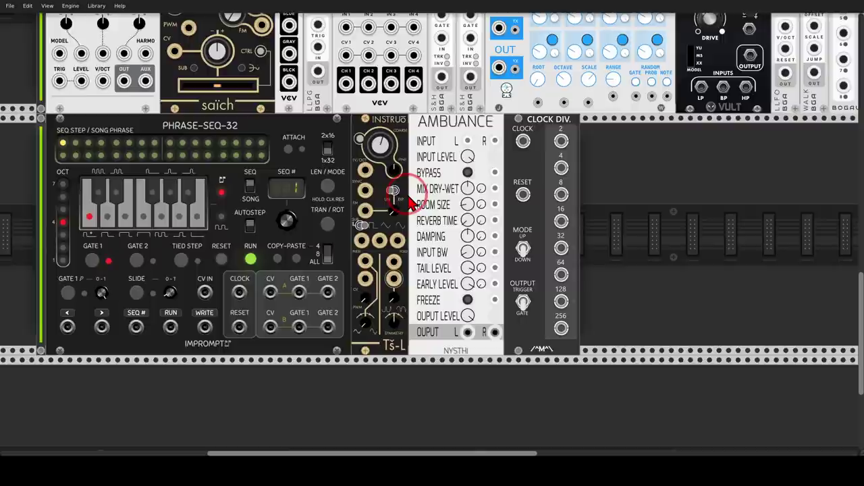
Add the Audible Instruments Bernoulli gate directly after the clock divider
drag(496, 186, 313, 183)
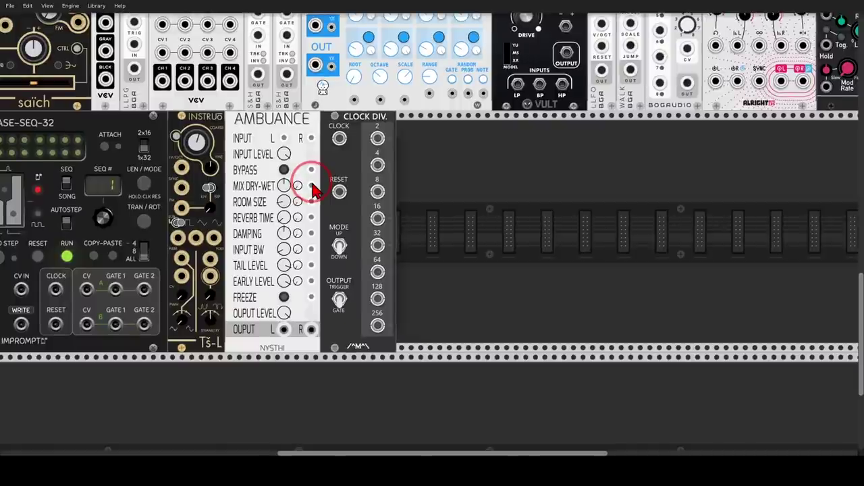
right_click(425, 209)
text(bran)
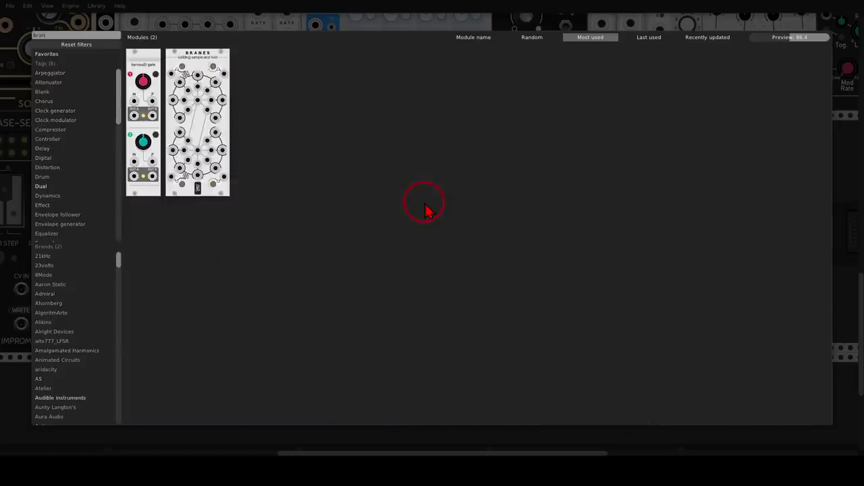
click(152, 74)
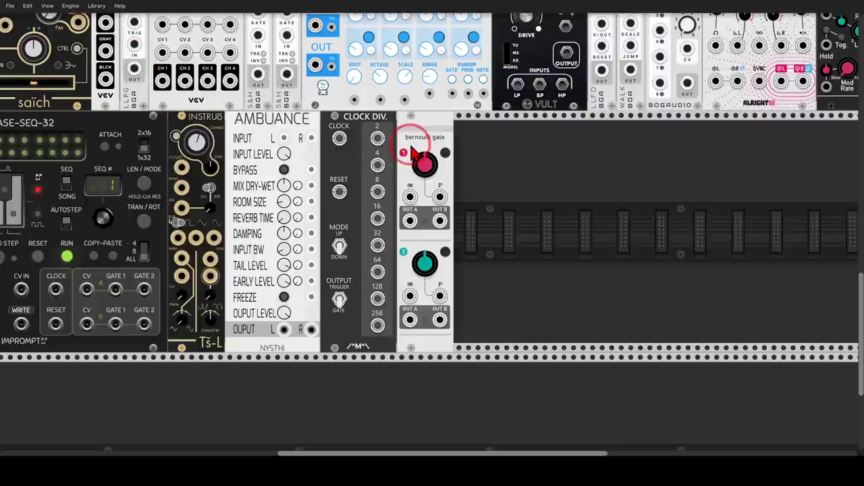
Add the Blackholes gravitational attenumixer directly after the Bernoulli gate
right_click(496, 172)
text(black)
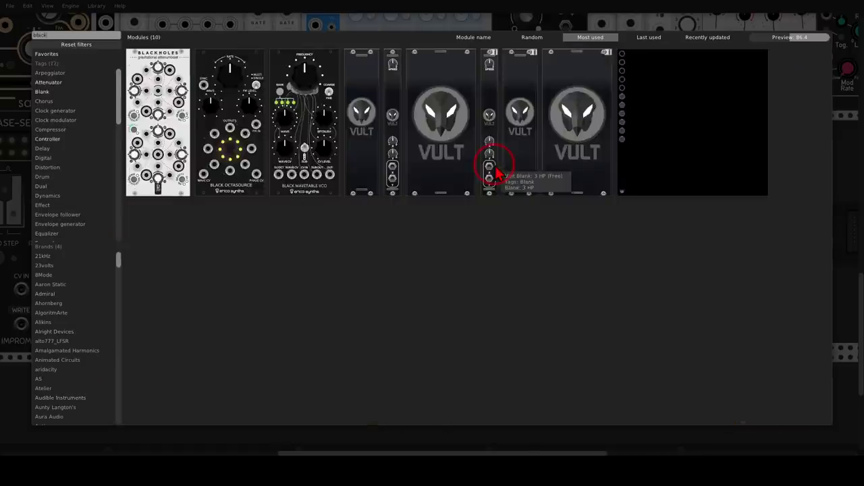
click(184, 66)
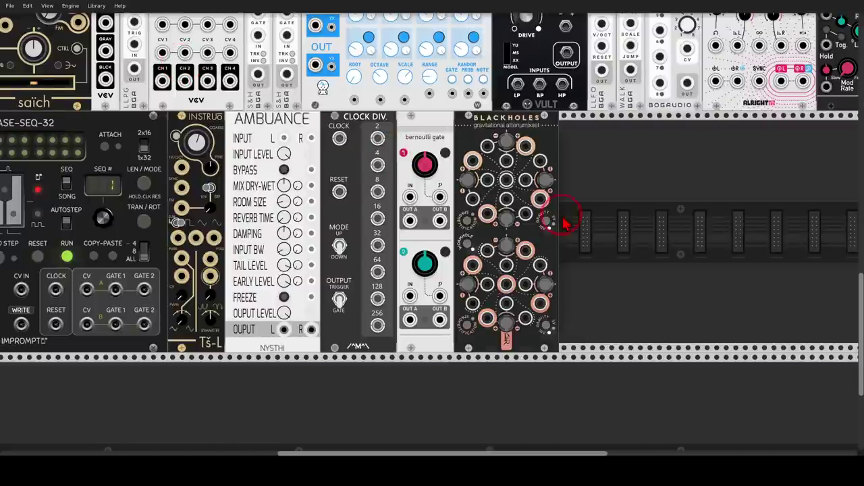
drag(563, 218, 501, 210)
mouse_move(477, 117)
mouse_down()
mouse_move(383, 138)
mouse_move(396, 233)
mouse_move(483, 244)
mouse_move(512, 169)
mouse_move(471, 119)
mouse_up()
mouse_move(469, 223)
mouse_down()
mouse_move(439, 232)
mouse_move(384, 263)
mouse_move(406, 326)
mouse_move(474, 345)
mouse_move(497, 296)
mouse_move(493, 255)
mouse_move(465, 224)
mouse_up()
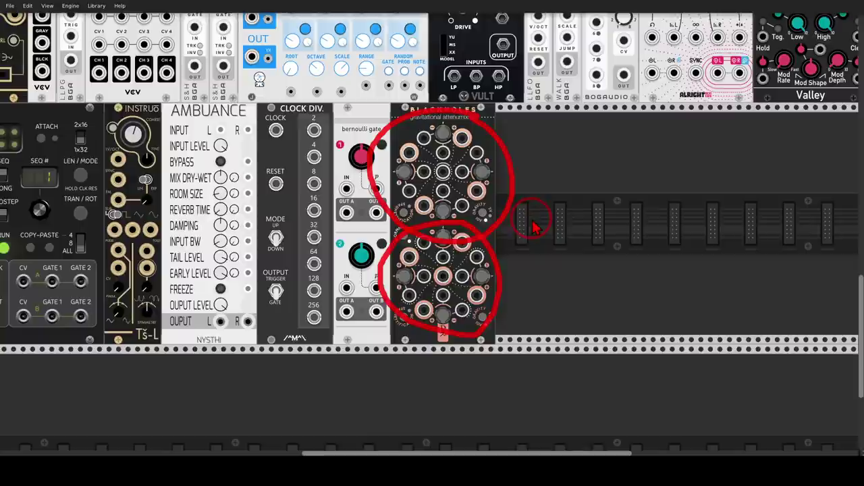
key(Escape)
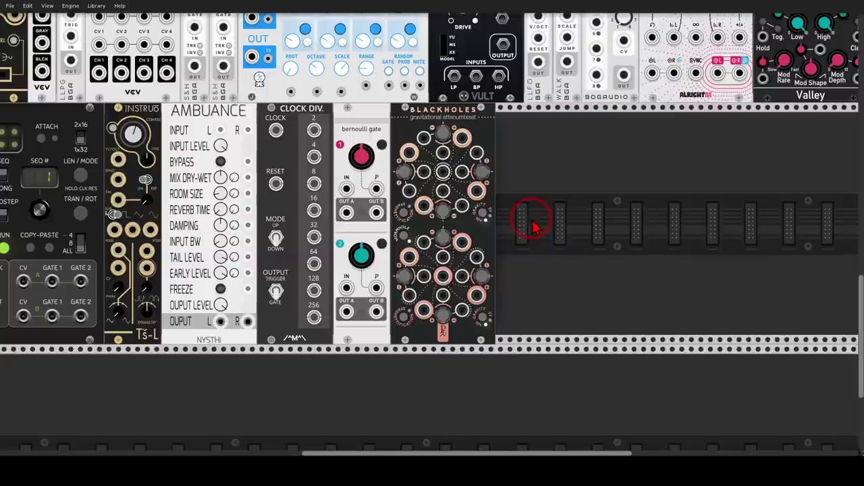
Add the NYSTHI AD envelope generator directly after the Blackholes attenumixer
right_click(566, 221)
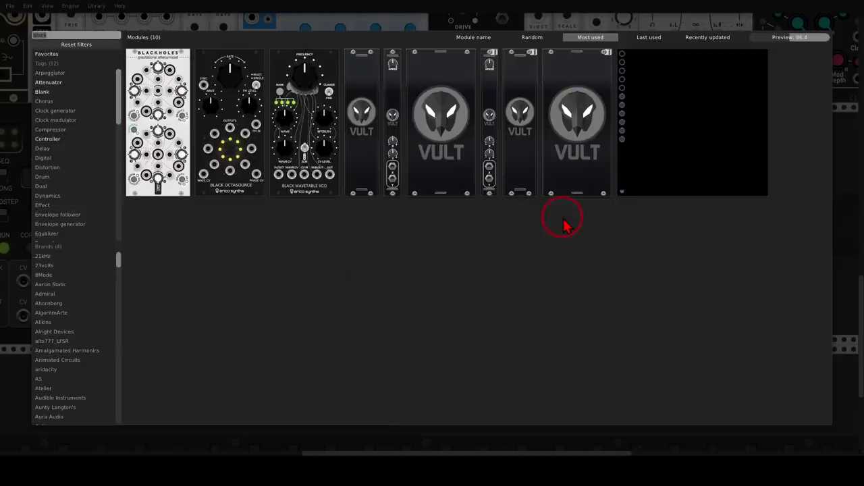
click(132, 67)
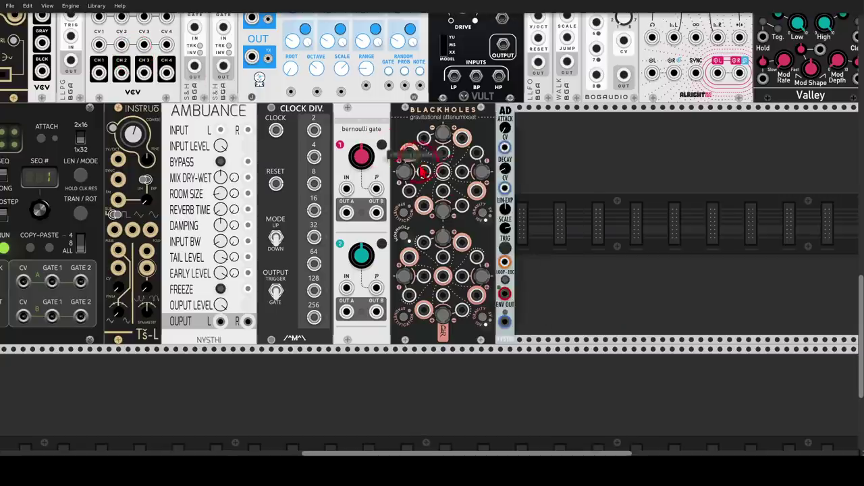
drag(552, 227, 508, 219)
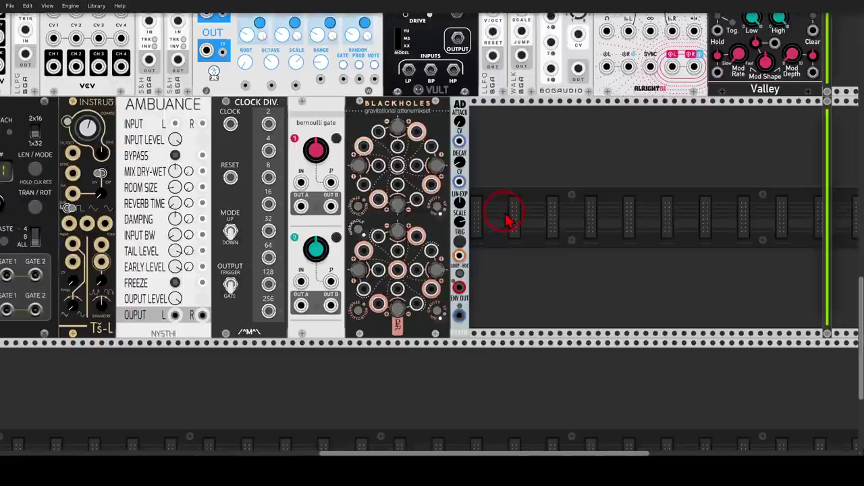
Search the module browser for "loo" and add the looper with Stop, Erase and Mix controls directly after the AD envelope
right_click(508, 220)
text(lop)
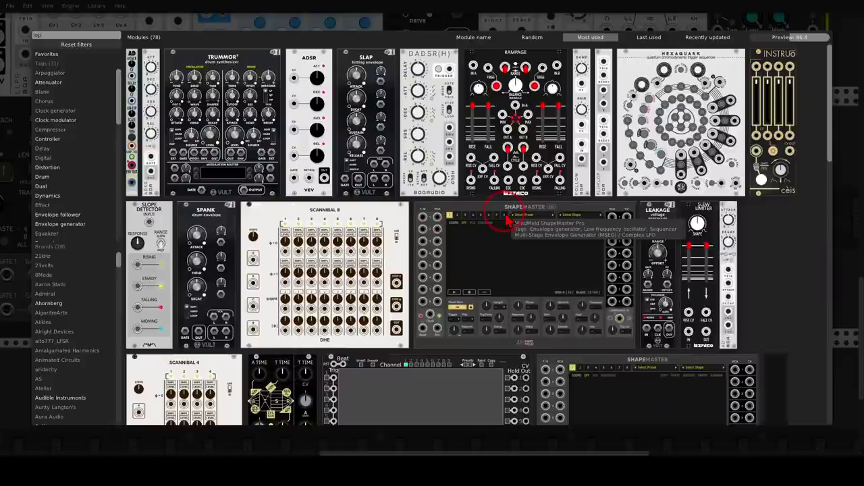
key(BackSpace)
key(BackSpace)
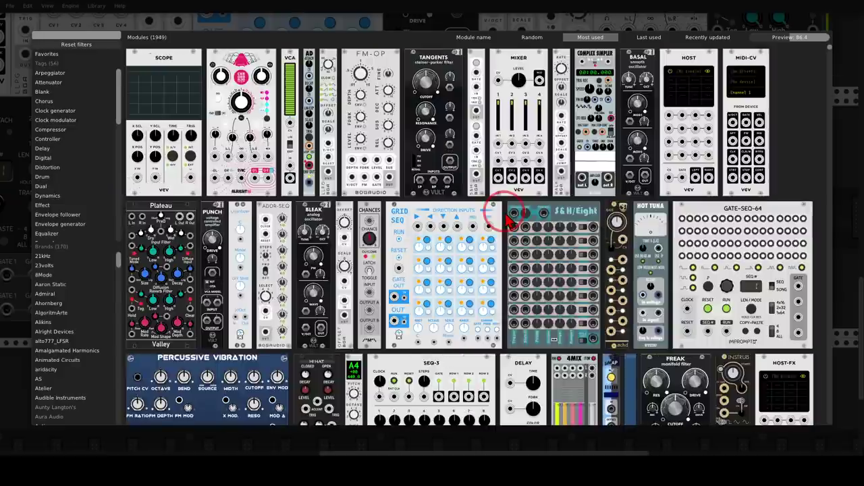
text(oo)
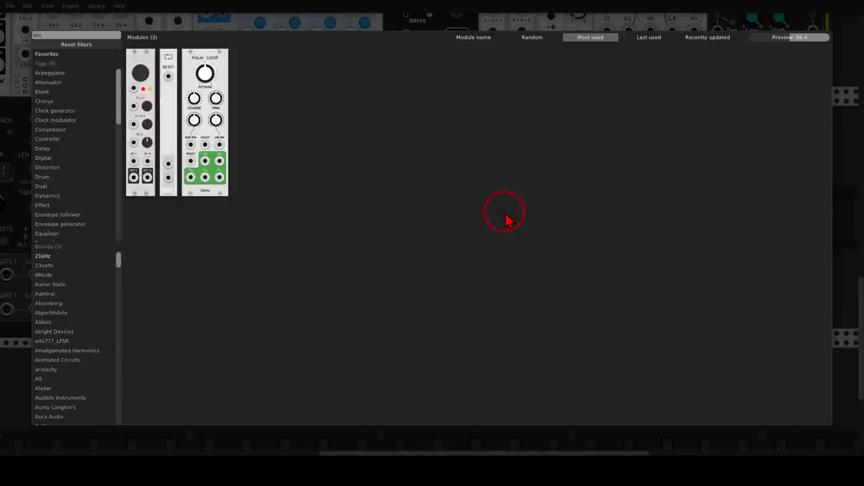
click(139, 67)
drag(555, 200, 499, 191)
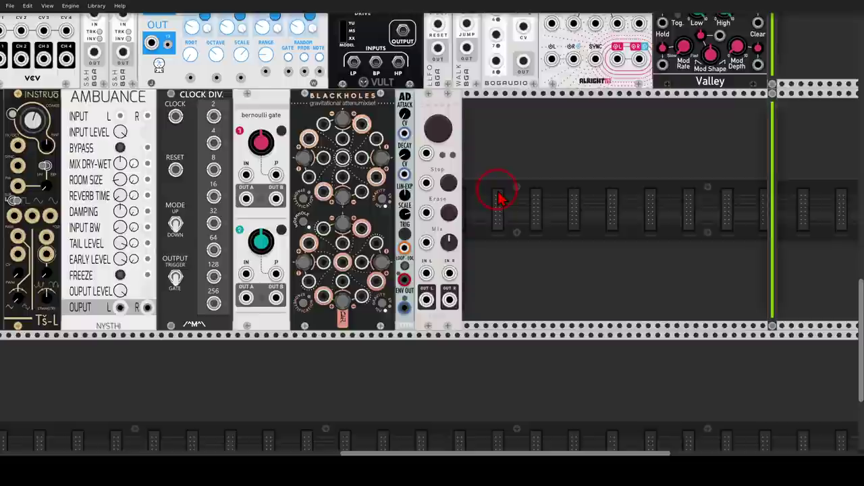
Add the Fate event modifier directly after the looper module
right_click(499, 196)
text(fat)
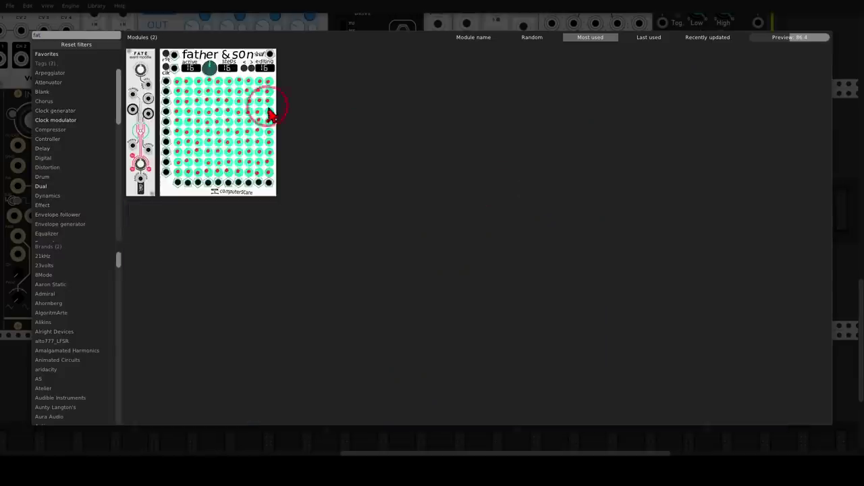
click(140, 68)
drag(520, 195, 498, 189)
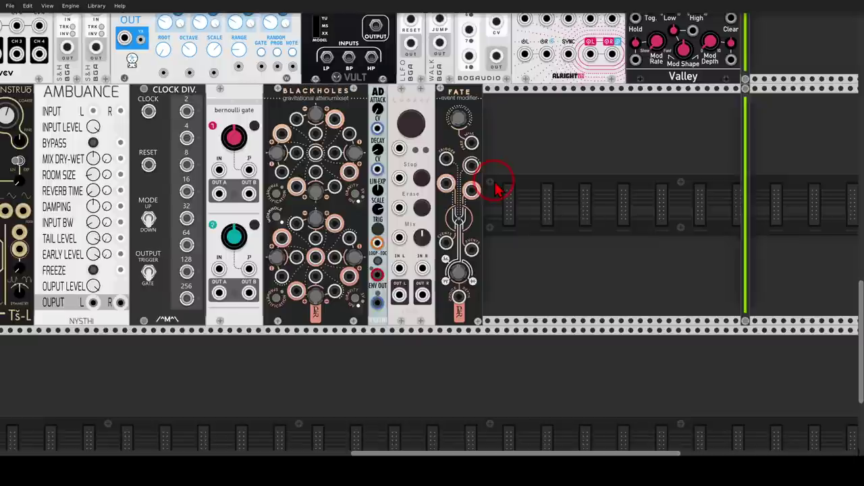
Add the Lindenberg Research Sangster bucket brigade delay directly after the Fate event modifier
right_click(525, 196)
text(sas)
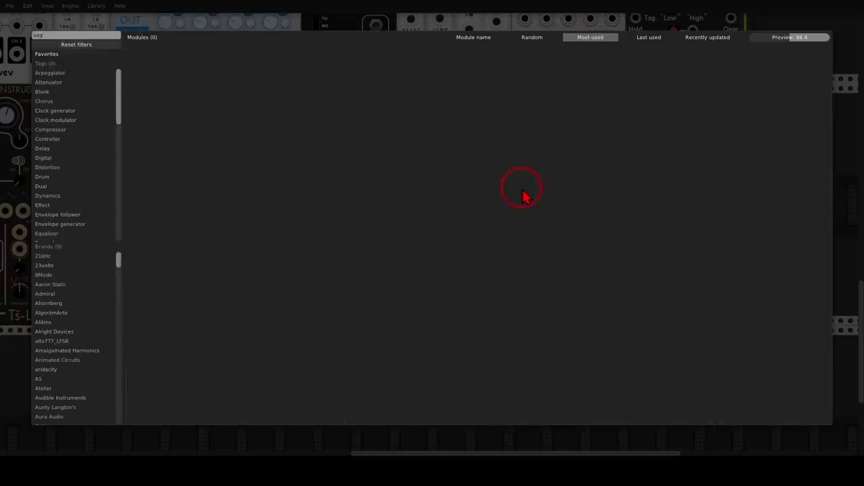
key(BackSpace)
text(ng)
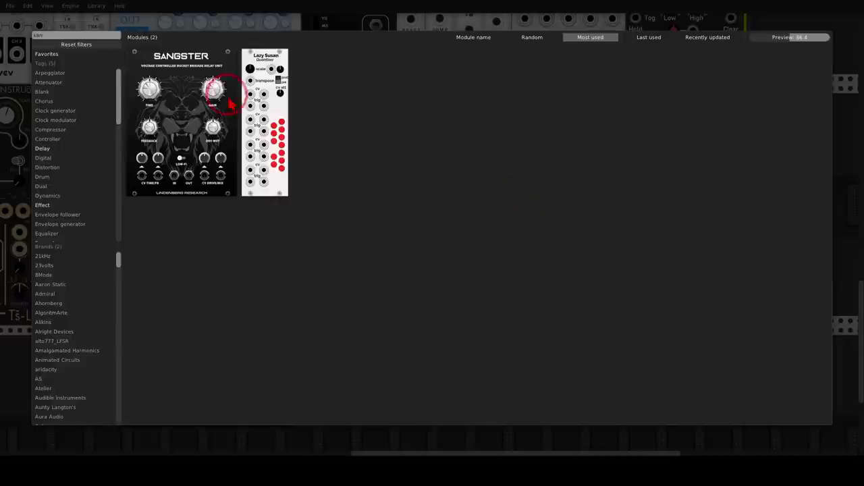
click(168, 75)
scroll(439, 183, right, 5)
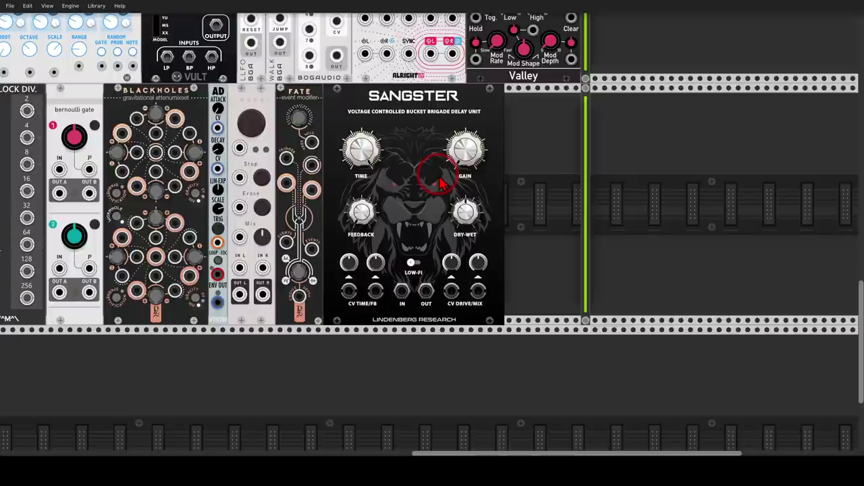
Add the four-input Count Modula Mixer directly after the Sangster delay to fill the end of the row
right_click(519, 202)
text(mix)
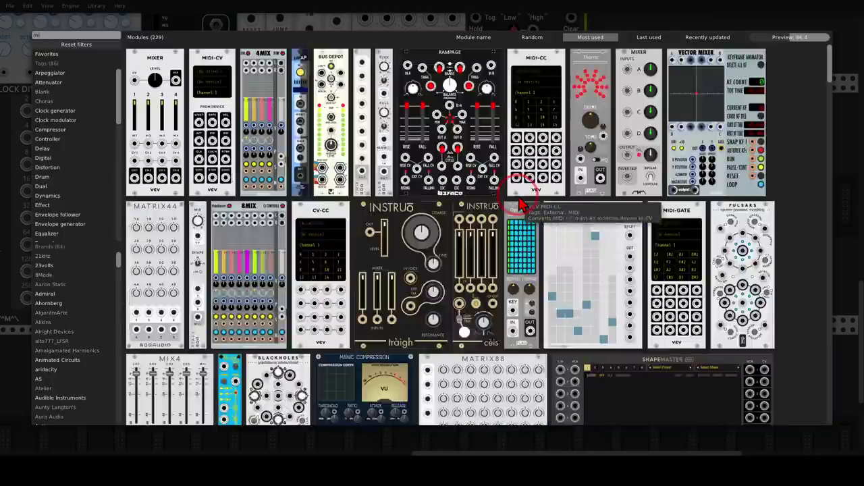
click(317, 60)
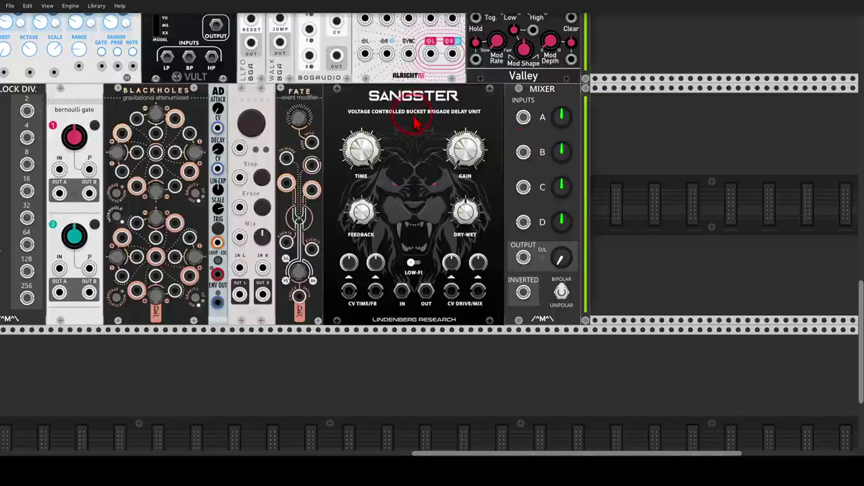
scroll(523, 154, down, 3)
scroll(522, 237, up, 1)
drag(436, 121, 542, 227)
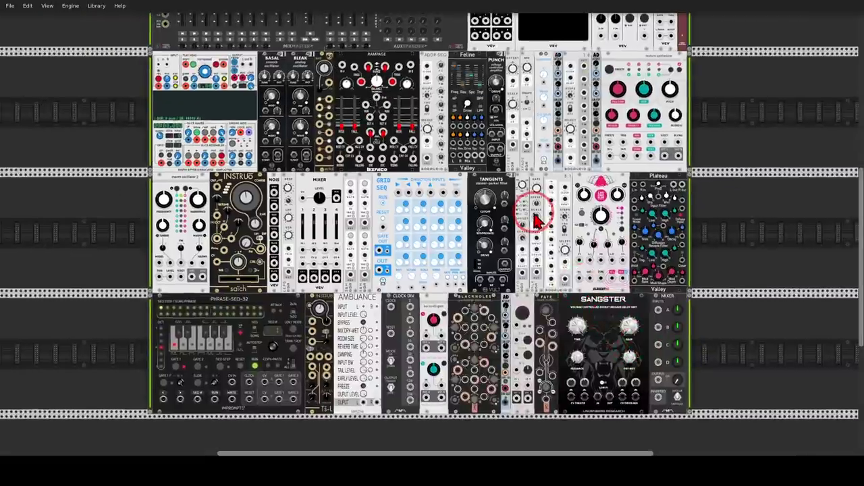
scroll(532, 217, down, 1)
drag(733, 181, 721, 229)
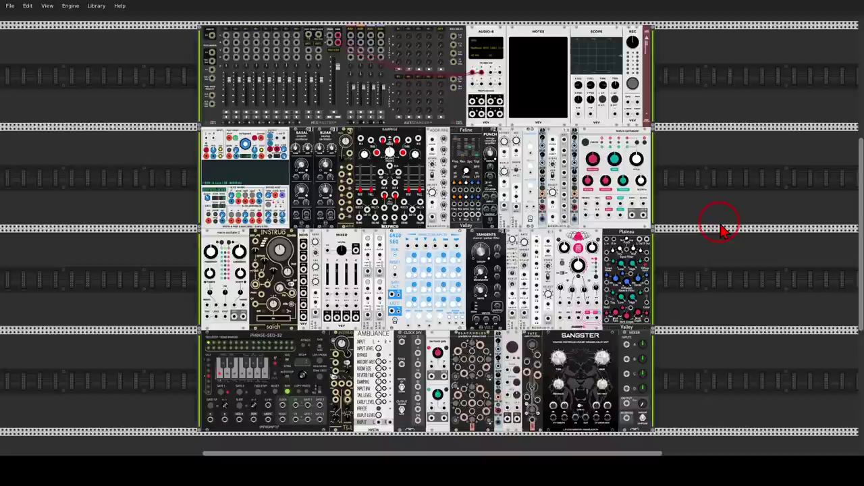
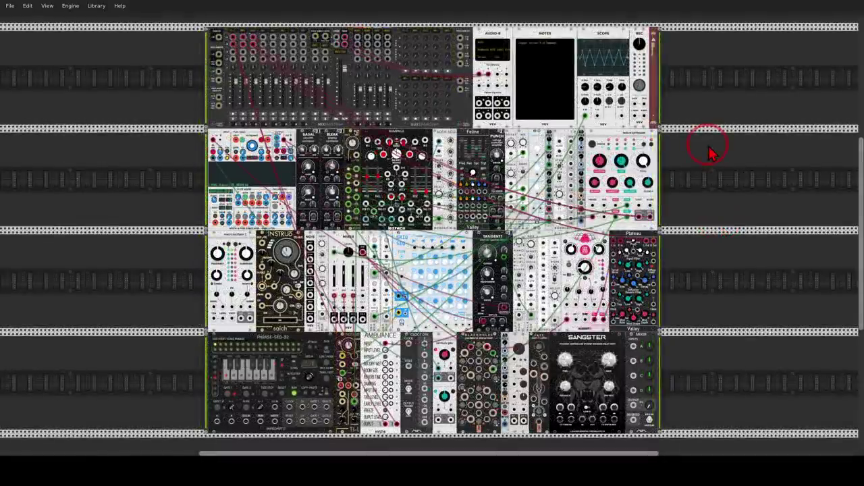
Finish the text in the Notes module with a period so it reads "Trigger section A of Rampage."
scroll(568, 97, up, 4)
scroll(550, 118, up, 5)
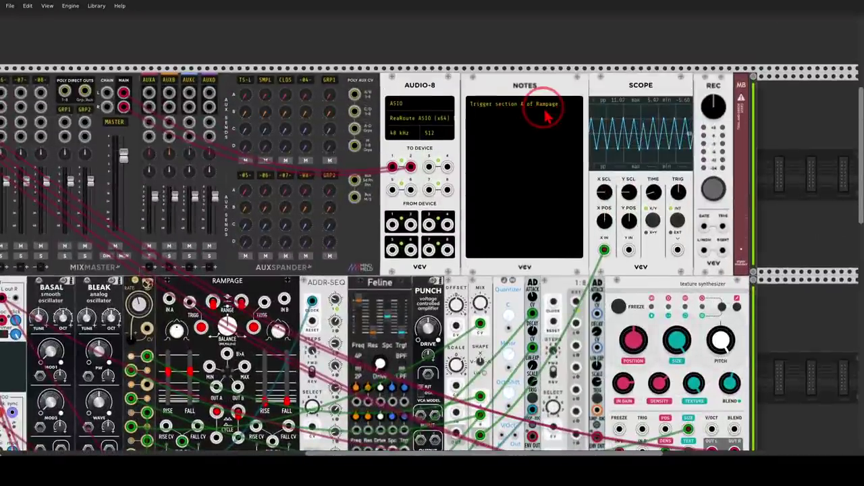
text(.)
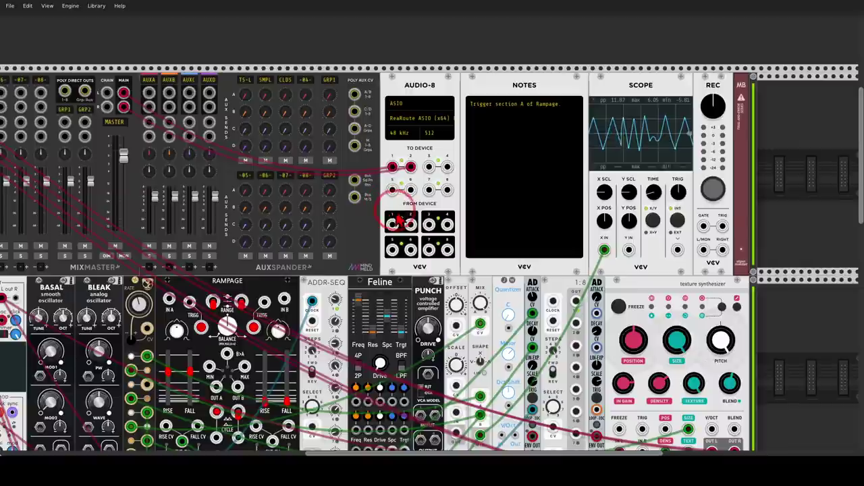
Mute channels 2 and 3 of the MixMaster mixer
drag(397, 215, 648, 70)
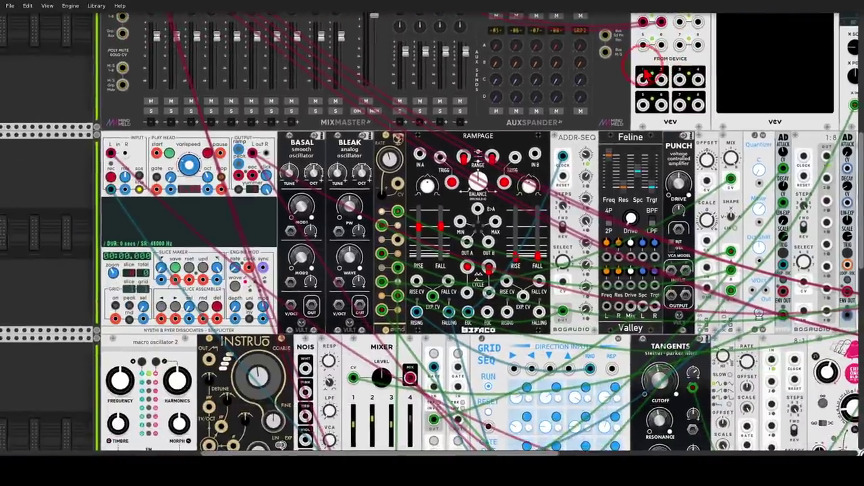
click(191, 100)
click(171, 101)
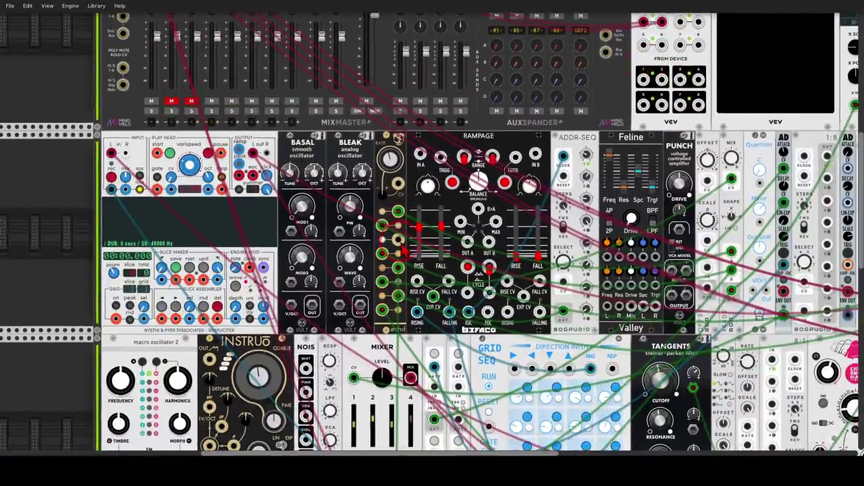
Trace the cables from the ADDR-SEQ output to Rampage's Exp CV input and from Rampage's Rising output to Grid Seq's RND input
mouse_move(465, 150)
mouse_down()
mouse_move(380, 228)
mouse_move(467, 199)
mouse_move(465, 156)
mouse_move(406, 125)
mouse_up()
scroll(408, 122, down, 1)
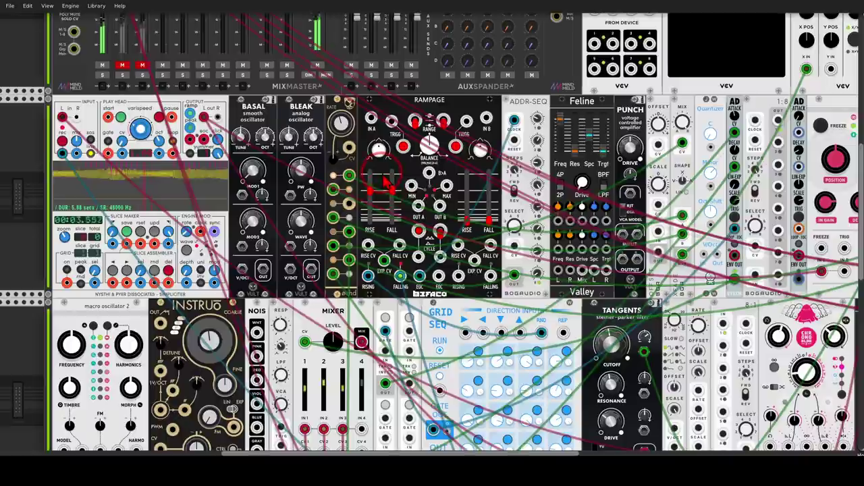
mouse_move(419, 275)
mouse_down()
mouse_move(513, 135)
mouse_move(506, 150)
mouse_move(520, 299)
mouse_move(407, 292)
mouse_move(383, 271)
mouse_move(399, 271)
mouse_move(392, 281)
mouse_up()
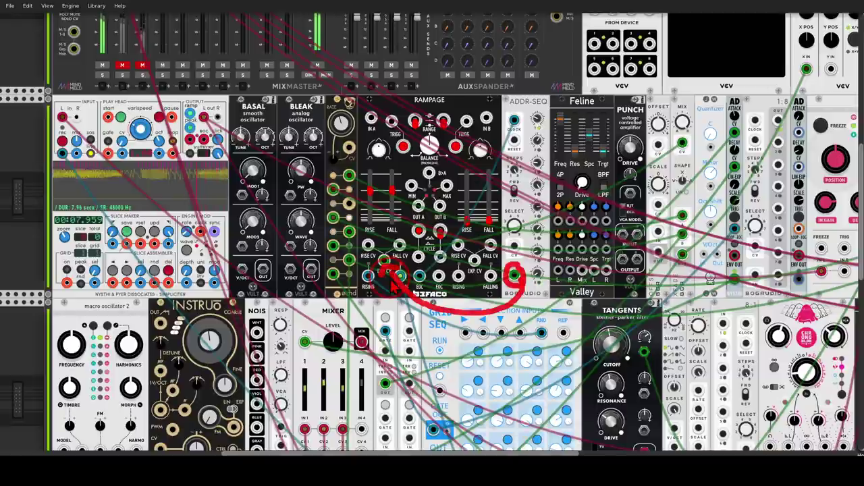
key(shift+F9)
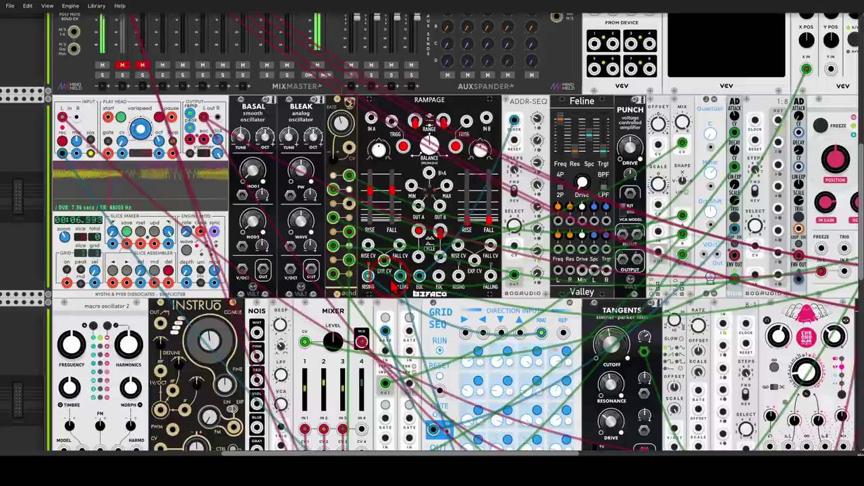
mouse_move(545, 102)
mouse_down()
mouse_move(479, 256)
mouse_move(514, 323)
mouse_move(576, 222)
mouse_move(569, 130)
mouse_move(546, 112)
mouse_up()
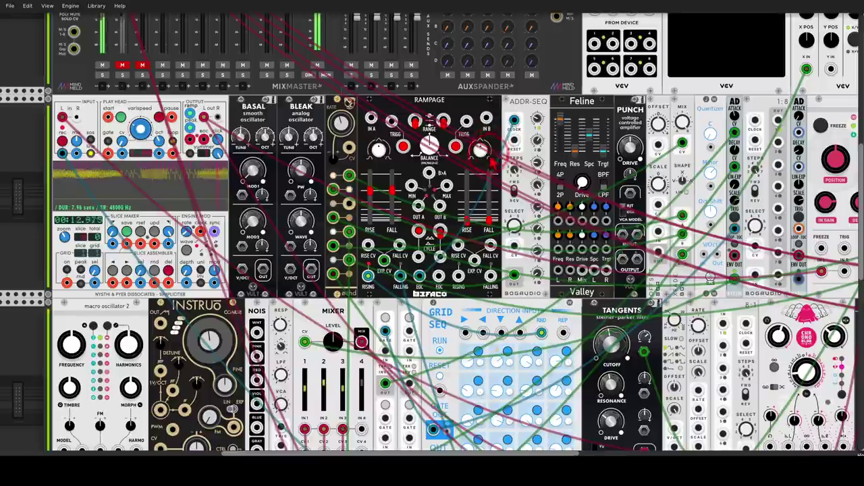
drag(501, 160, 437, 75)
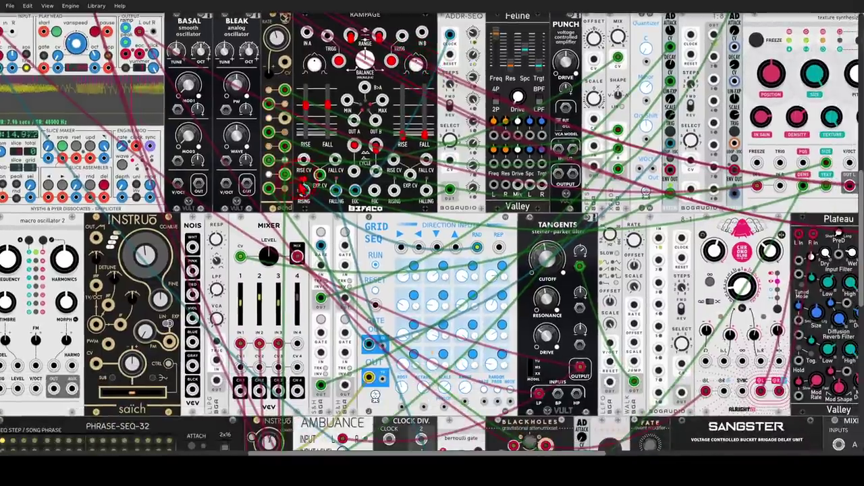
mouse_move(301, 187)
mouse_down()
mouse_move(297, 197)
mouse_move(312, 183)
mouse_move(414, 233)
mouse_move(464, 242)
mouse_move(456, 251)
mouse_up()
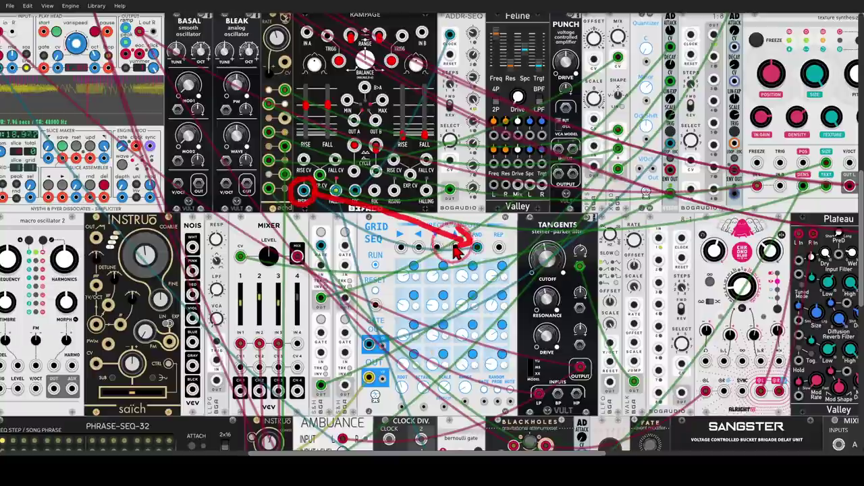
Examine the cables connected to the Tš-L oscillator and the four-channel VCV Mixer in the row above it
scroll(457, 251, down, 8)
scroll(457, 251, left, 4)
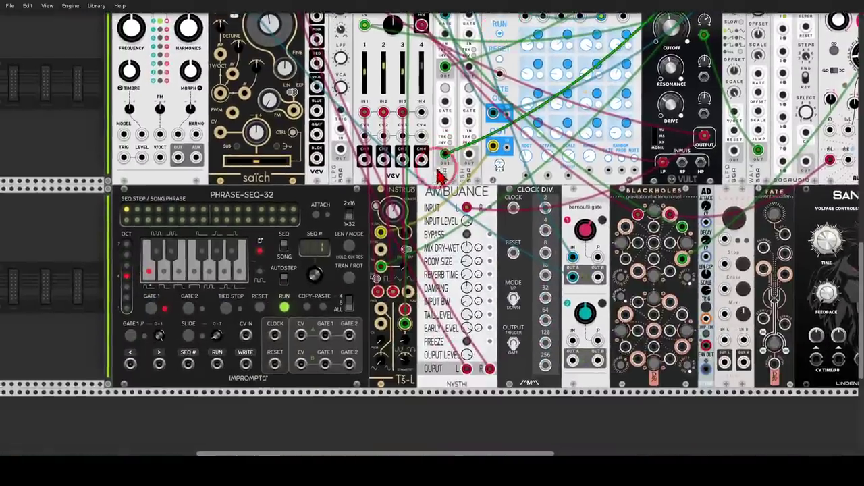
mouse_move(416, 174)
mouse_down()
mouse_move(391, 189)
mouse_move(362, 245)
mouse_move(395, 284)
mouse_move(444, 257)
mouse_move(426, 184)
mouse_up()
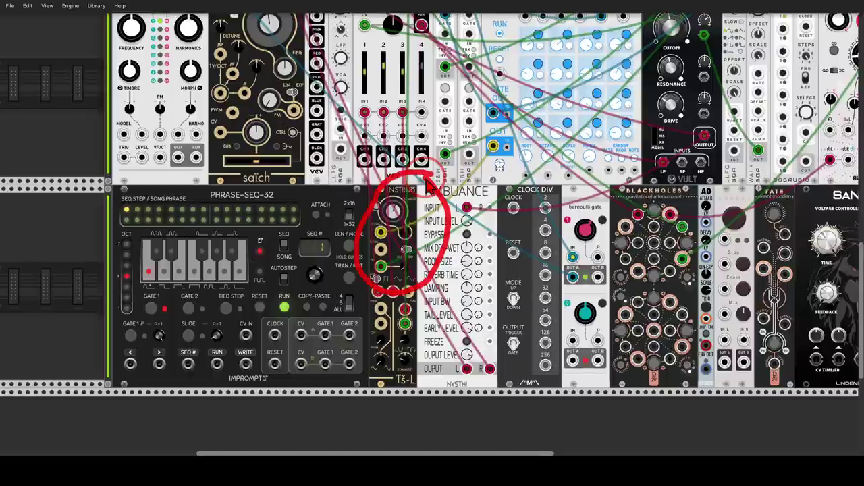
key(shift+F9)
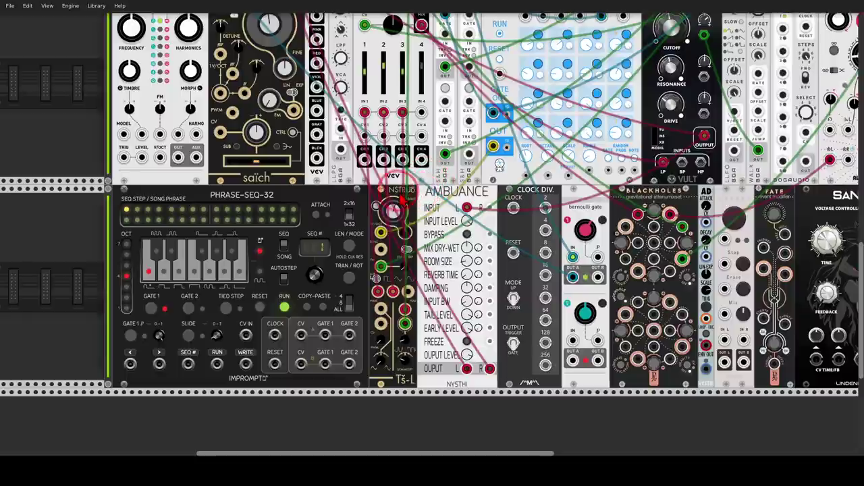
mouse_move(413, 277)
mouse_down()
mouse_move(377, 299)
mouse_move(384, 331)
mouse_move(417, 305)
mouse_up()
scroll(405, 272, up, 5)
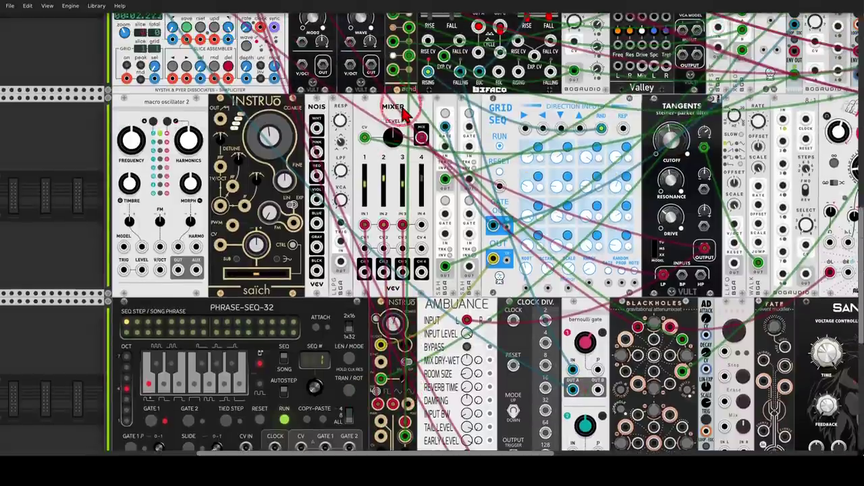
mouse_move(345, 186)
mouse_down()
mouse_move(452, 174)
mouse_move(423, 108)
mouse_move(402, 101)
mouse_move(362, 125)
mouse_move(354, 144)
mouse_move(367, 151)
mouse_move(373, 131)
mouse_up()
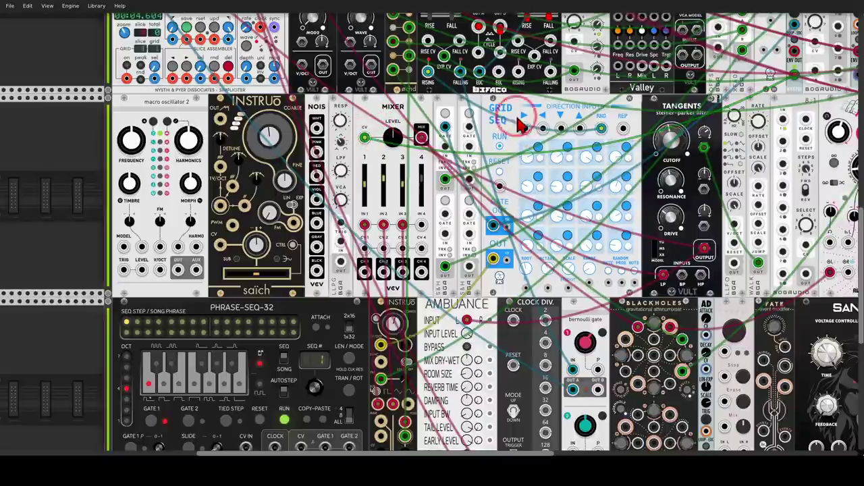
drag(528, 111, 175, 266)
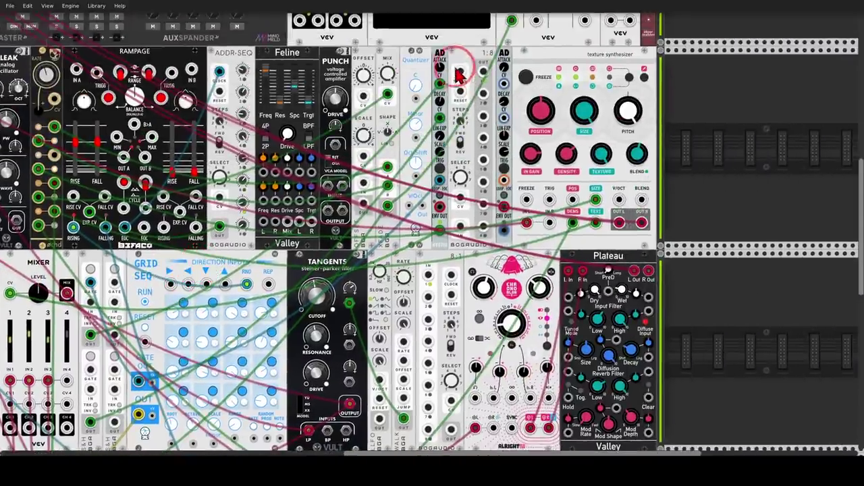
Trace the cables from the two sample-and-hold outputs beside Grid Seq to the first AD envelope's Attack CV and Decay CV inputs
mouse_move(451, 51)
mouse_down()
mouse_move(426, 92)
mouse_move(419, 156)
mouse_move(420, 238)
mouse_move(436, 264)
mouse_move(467, 199)
mouse_move(473, 113)
mouse_move(453, 55)
mouse_move(432, 82)
mouse_move(441, 98)
mouse_move(447, 73)
mouse_up()
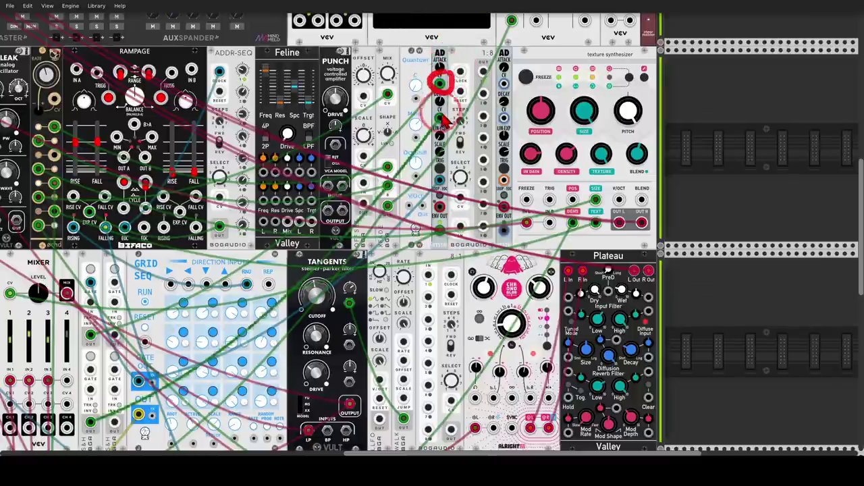
mouse_move(443, 107)
mouse_down()
mouse_move(438, 127)
mouse_move(447, 134)
mouse_move(446, 111)
mouse_up()
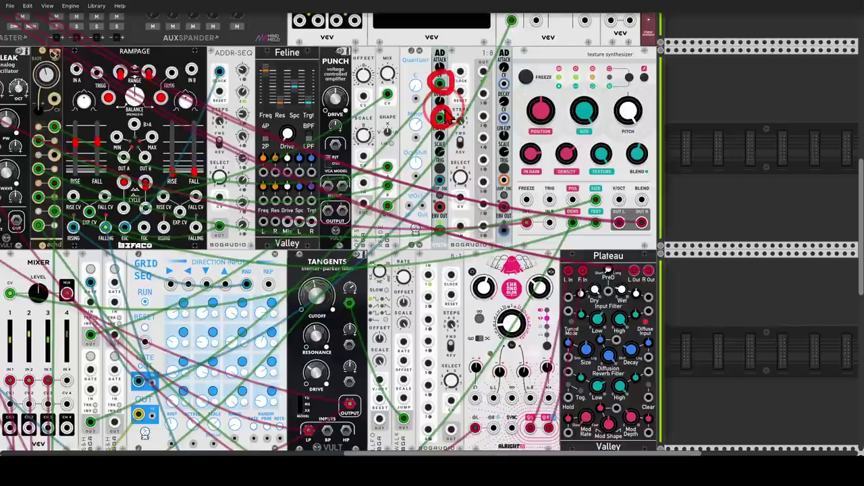
mouse_move(109, 314)
mouse_down()
mouse_move(76, 365)
mouse_move(106, 323)
mouse_move(287, 203)
mouse_move(433, 88)
mouse_up()
drag(410, 85, 420, 102)
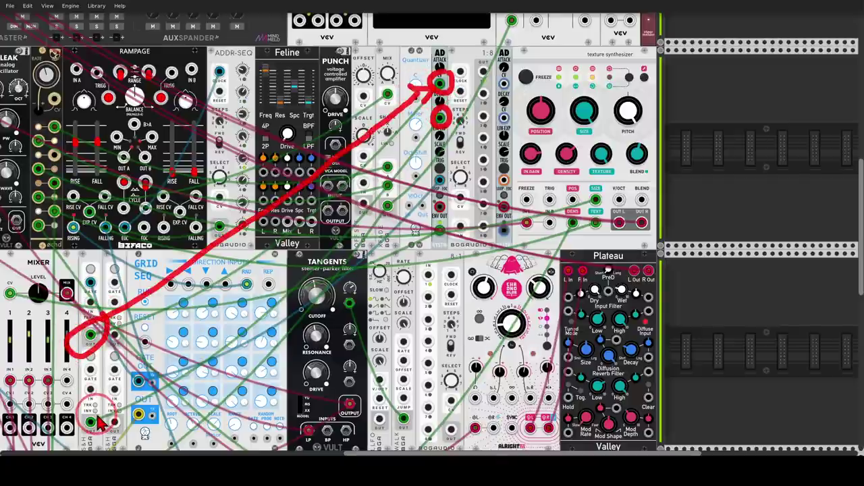
mouse_move(100, 423)
mouse_down()
mouse_move(378, 179)
mouse_move(419, 131)
mouse_move(406, 129)
mouse_move(422, 154)
mouse_up()
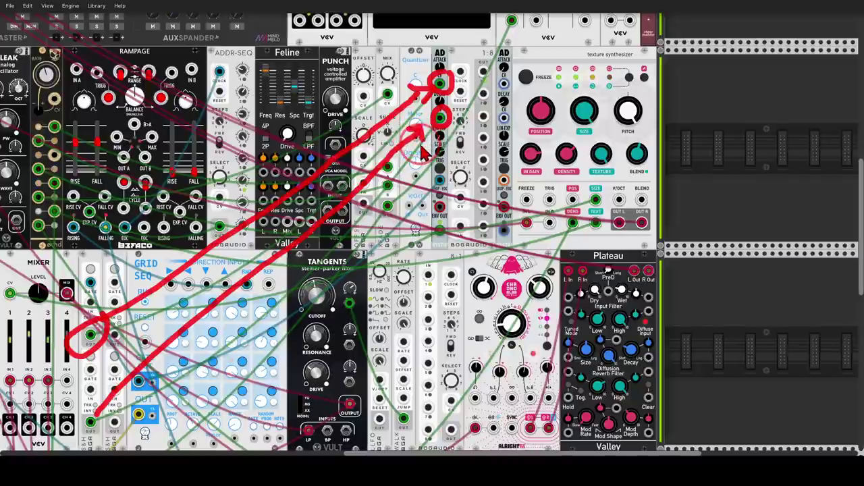
key(ctrl+z)
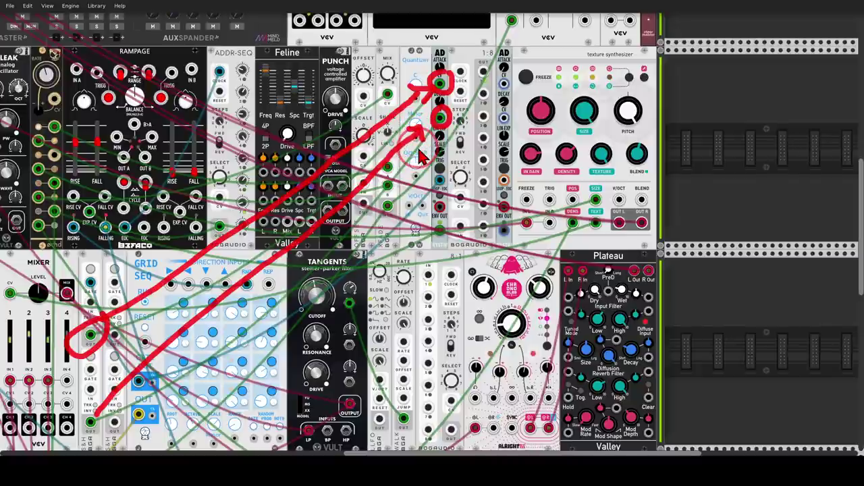
key(Escape)
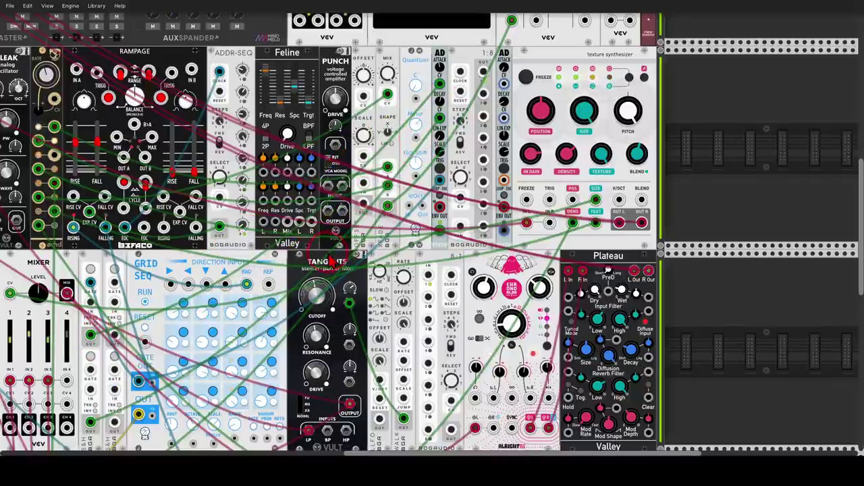
Trace the cables from the modulation outputs beside Bleak to the CV inputs of the module beside Punch
drag(329, 255, 575, 148)
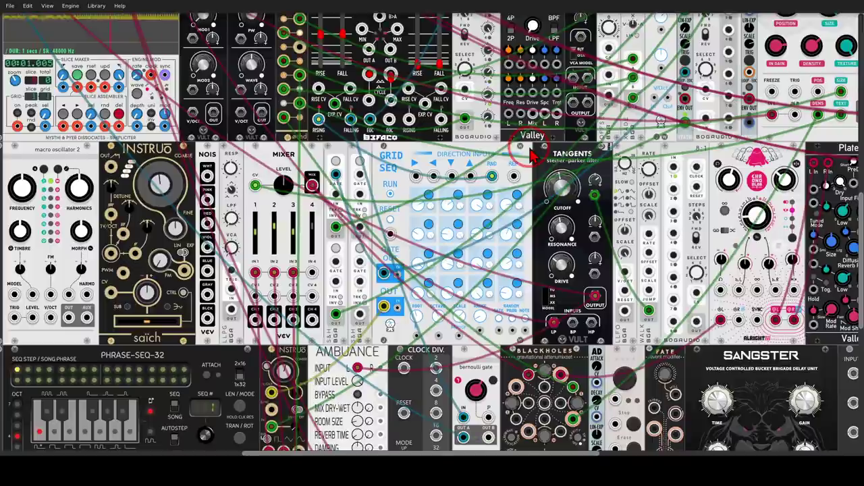
drag(520, 153, 328, 294)
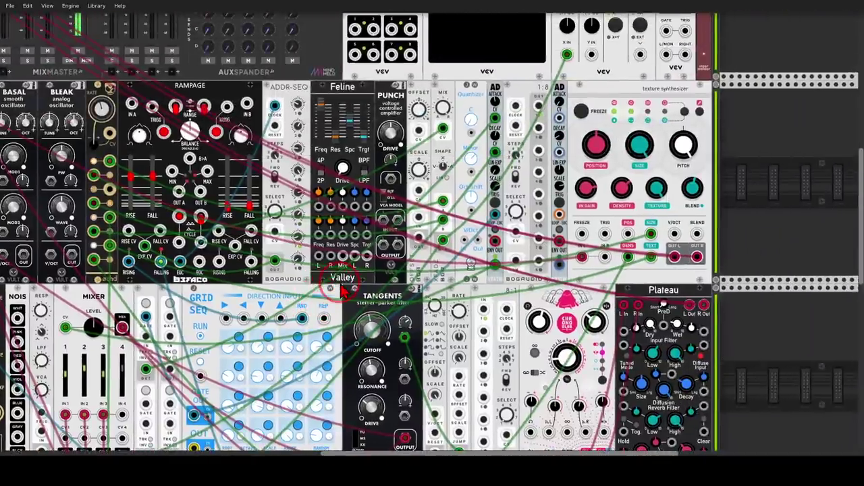
mouse_move(119, 150)
mouse_down()
mouse_move(80, 175)
mouse_move(108, 187)
mouse_move(120, 156)
mouse_move(124, 186)
mouse_move(206, 181)
mouse_move(414, 214)
mouse_move(413, 194)
mouse_move(434, 224)
mouse_move(425, 234)
mouse_up()
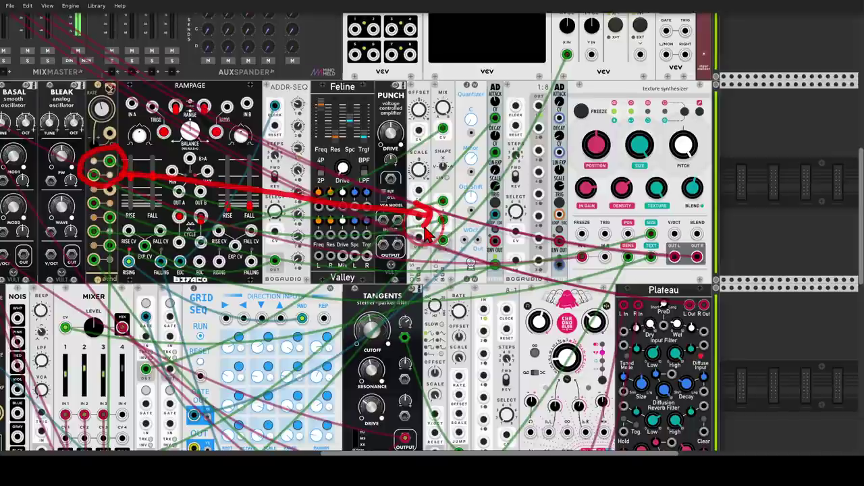
key(Escape)
Examine the waveform on the Scope and the cable feeding its X In input
drag(478, 104, 365, 249)
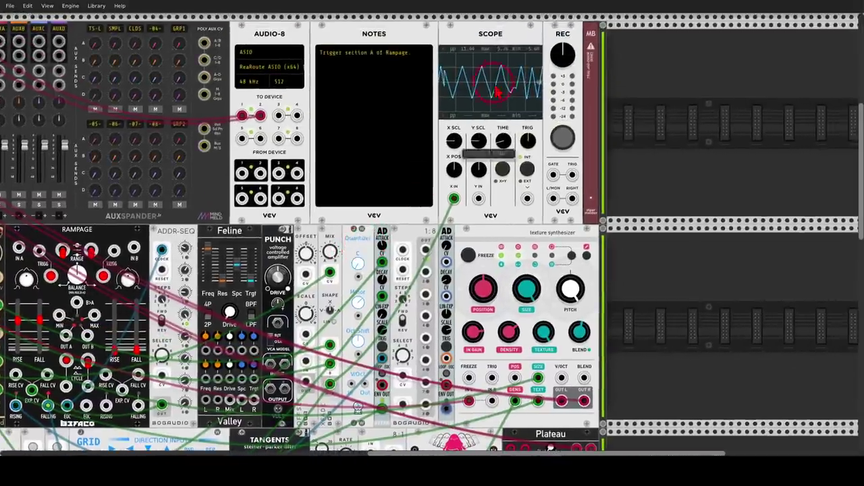
mouse_move(537, 48)
mouse_down()
mouse_move(479, 57)
mouse_move(434, 128)
mouse_move(561, 118)
mouse_move(535, 48)
mouse_up()
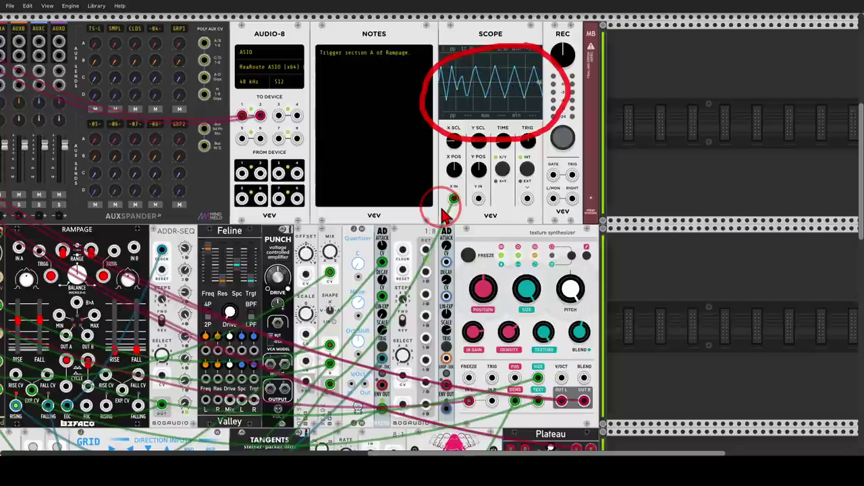
key(Escape)
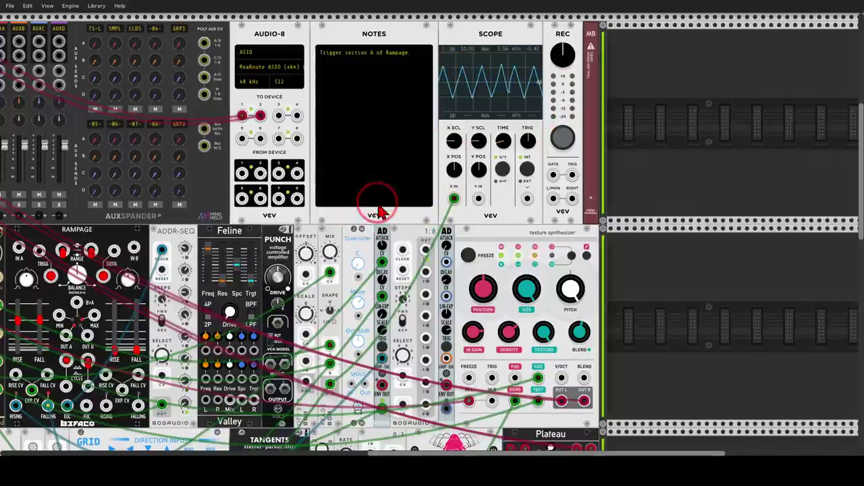
Trace the cable from the four-channel VCV Mixer's Mix output to the LP input of the Tangents filter
mouse_move(378, 213)
mouse_down()
mouse_move(578, 115)
mouse_move(641, 98)
mouse_up()
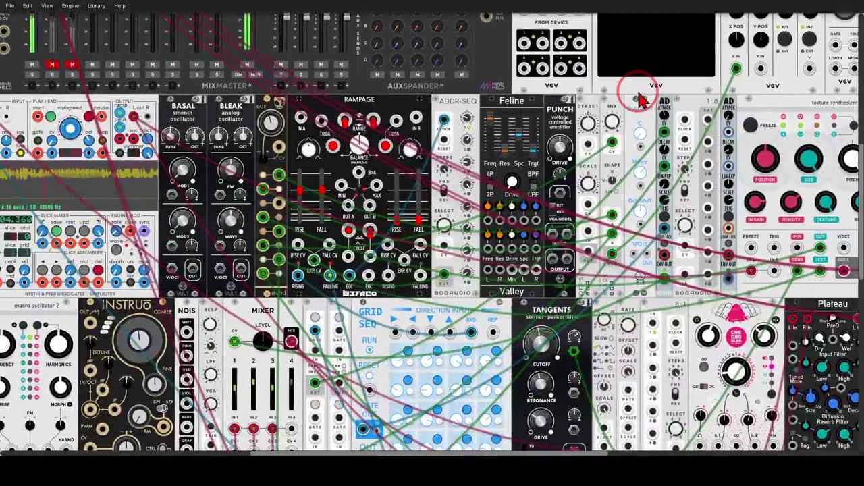
drag(421, 303, 609, 100)
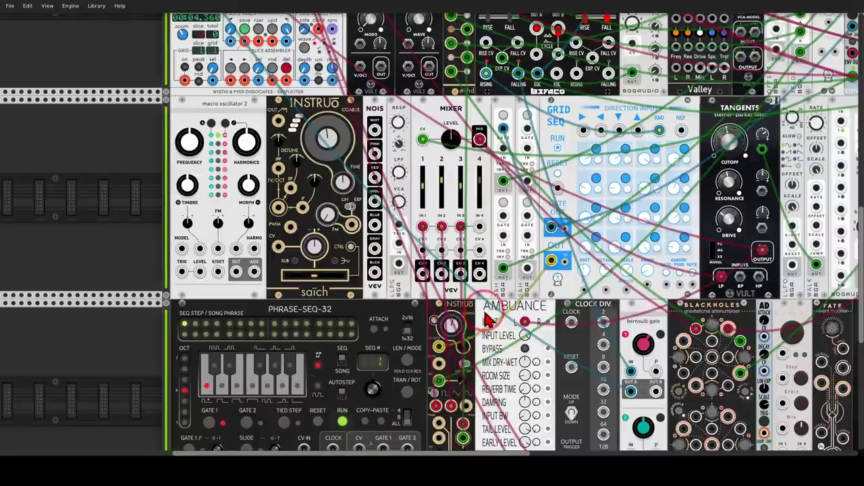
drag(488, 311, 373, 243)
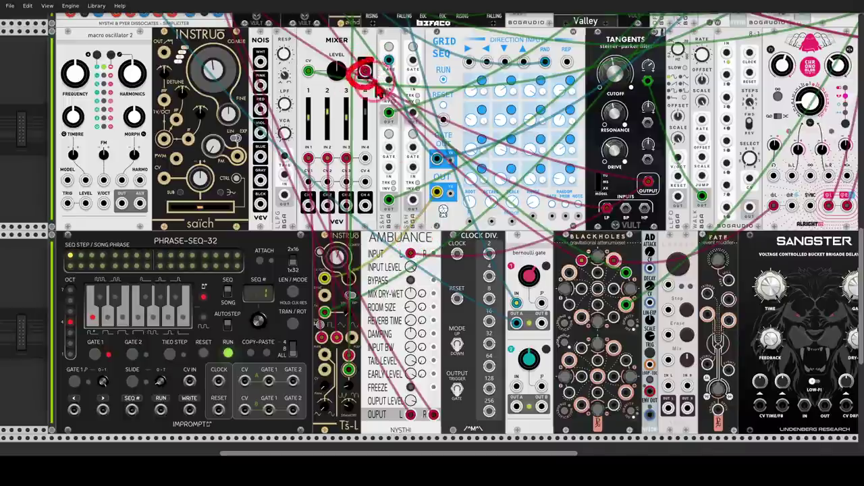
mouse_move(364, 71)
mouse_down()
mouse_move(603, 193)
mouse_move(603, 179)
mouse_move(606, 193)
mouse_move(594, 207)
mouse_up()
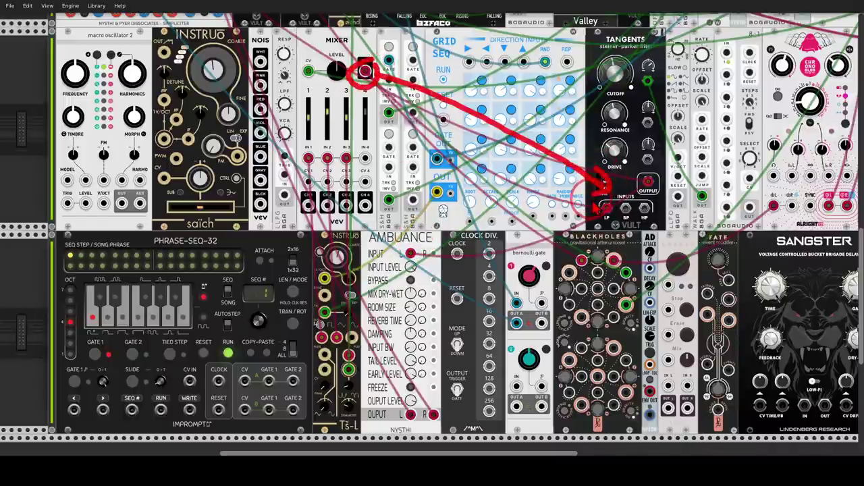
mouse_move(642, 189)
mouse_down()
mouse_move(547, 228)
mouse_move(465, 253)
mouse_move(428, 253)
mouse_move(424, 243)
mouse_move(433, 267)
mouse_up()
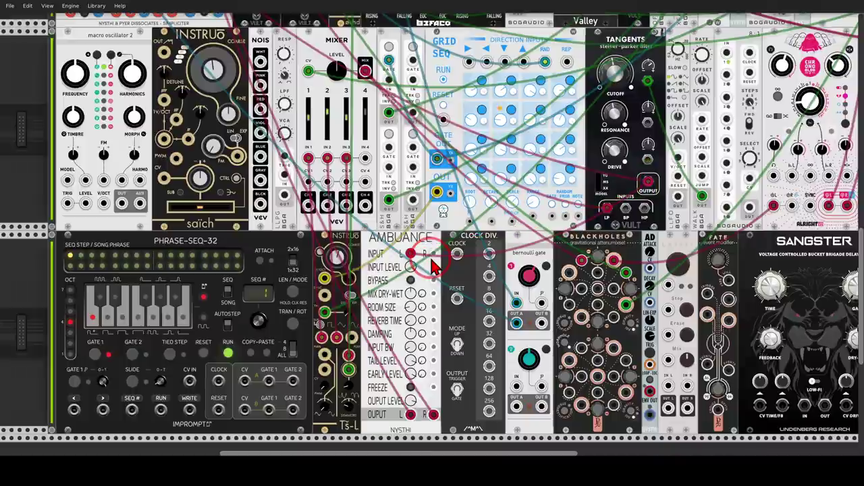
Trace the cables from Tangents' output to Simpliciter's audio input and from Walk's output to Tangents' cutoff CV input
mouse_move(434, 265)
mouse_down()
mouse_move(424, 241)
mouse_move(450, 297)
mouse_up()
mouse_move(660, 250)
mouse_down()
mouse_move(675, 233)
mouse_move(669, 240)
mouse_up()
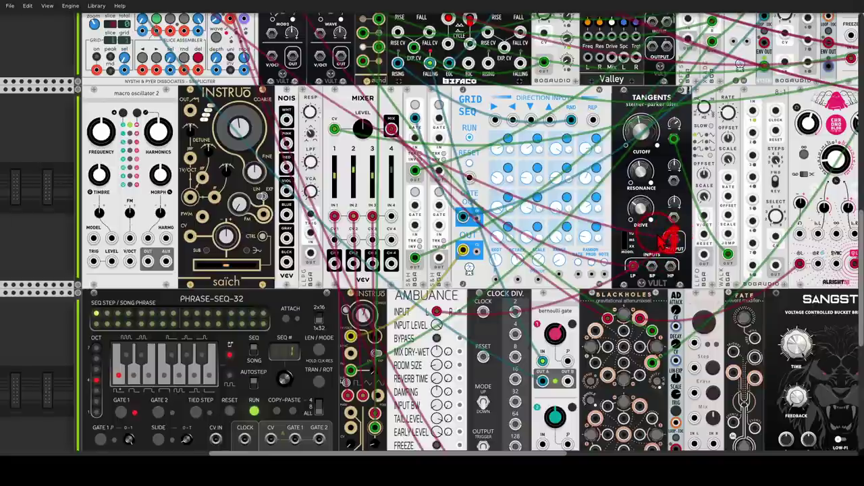
scroll(660, 241, up, 5)
scroll(655, 282, up, 1)
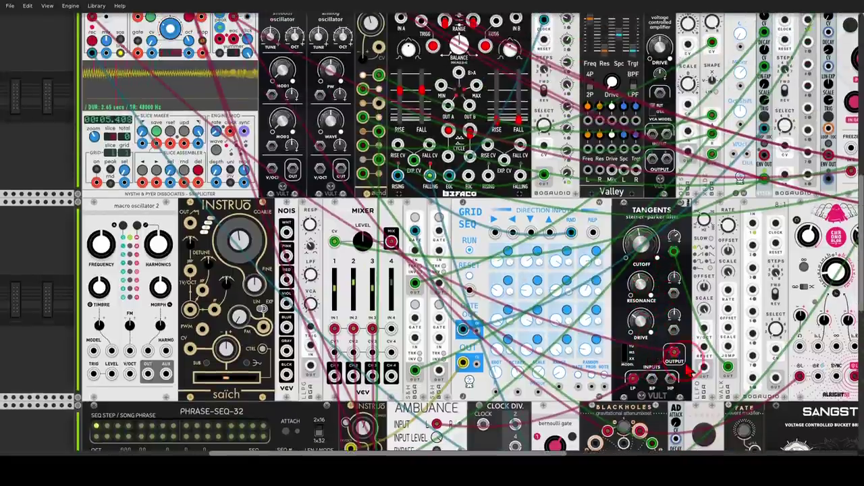
drag(674, 351, 79, 25)
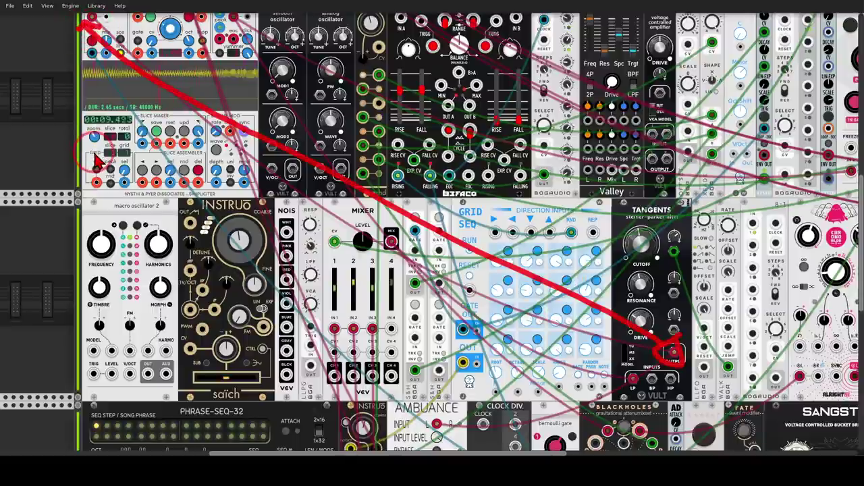
key(shift+F9)
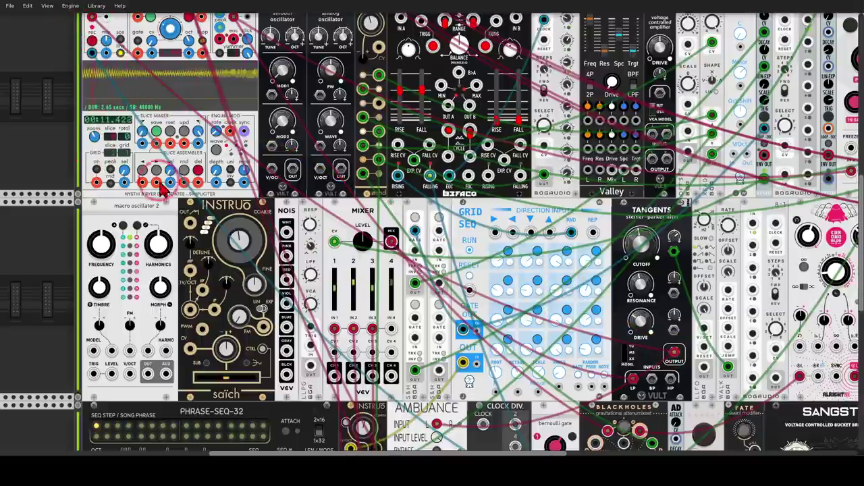
mouse_move(732, 358)
mouse_down()
mouse_move(721, 365)
mouse_move(675, 258)
mouse_up()
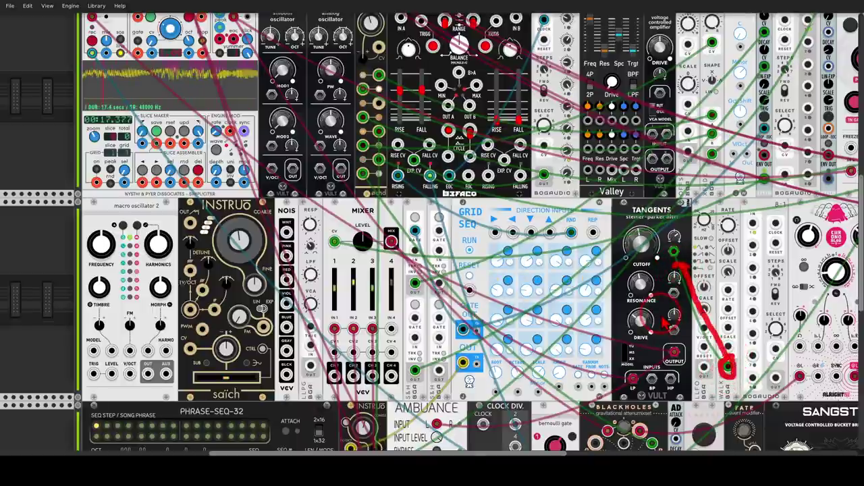
key(Escape)
Trace the trigger path from Rampage's Falling output to the Bernoulli gate, and from its Out A to Simpliciter's rec input
drag(466, 201, 505, 226)
scroll(508, 233, down, 3)
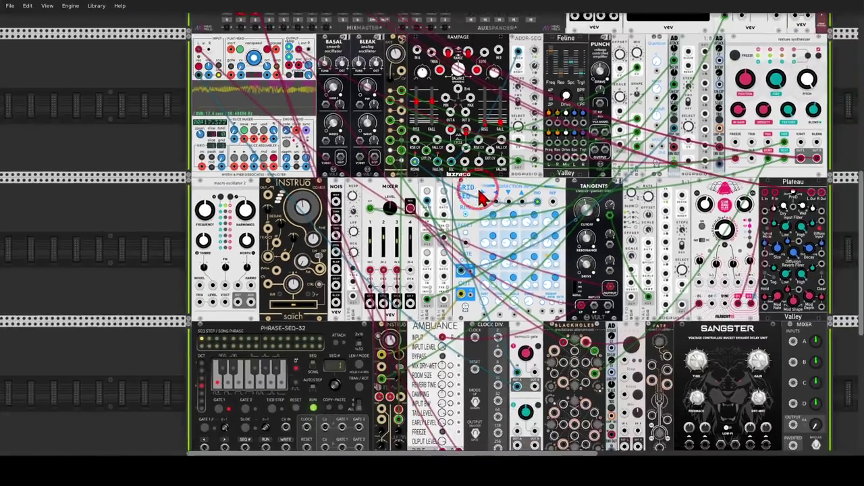
drag(481, 197, 441, 153)
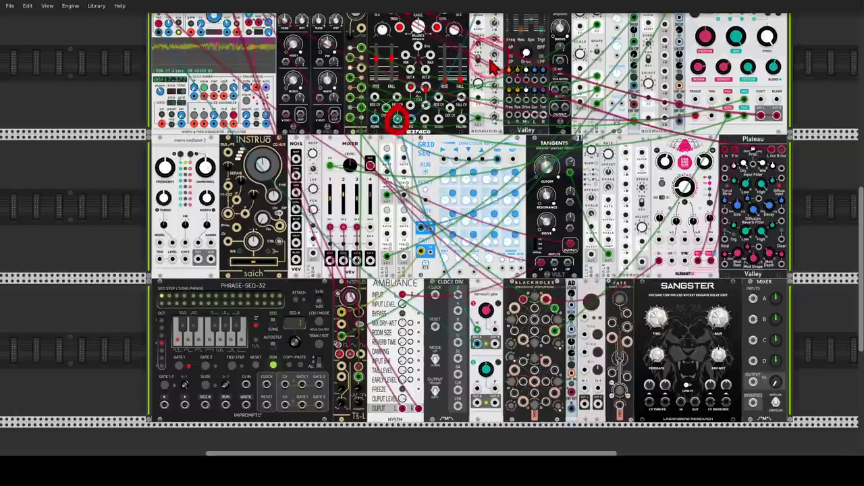
mouse_move(397, 119)
mouse_down()
mouse_move(444, 227)
mouse_move(472, 341)
mouse_move(213, 70)
mouse_move(164, 39)
mouse_move(169, 32)
mouse_up()
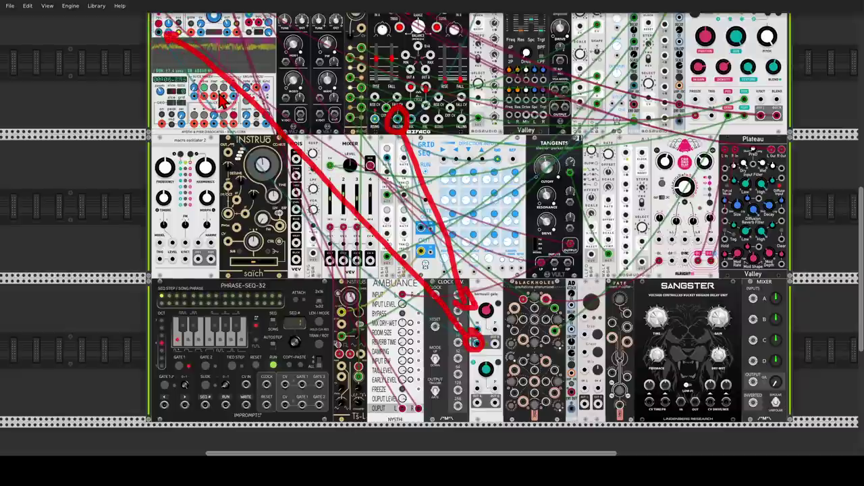
Unmute channel 2 of the MixMaster mixer
drag(156, 86, 175, 148)
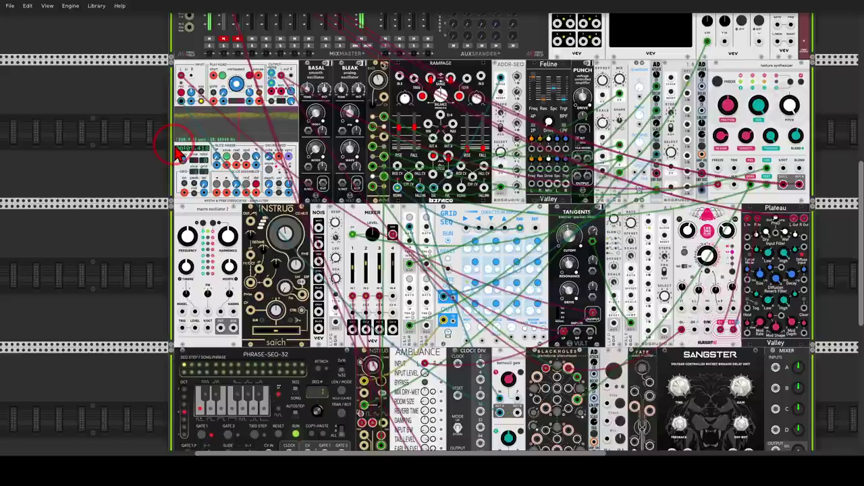
mouse_move(241, 101)
mouse_down()
mouse_move(227, 85)
mouse_move(238, 103)
mouse_move(254, 84)
mouse_up()
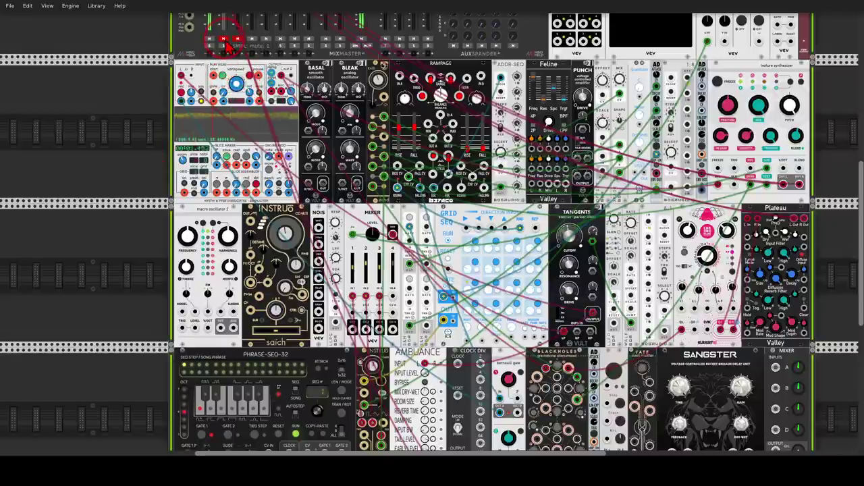
click(132, 100)
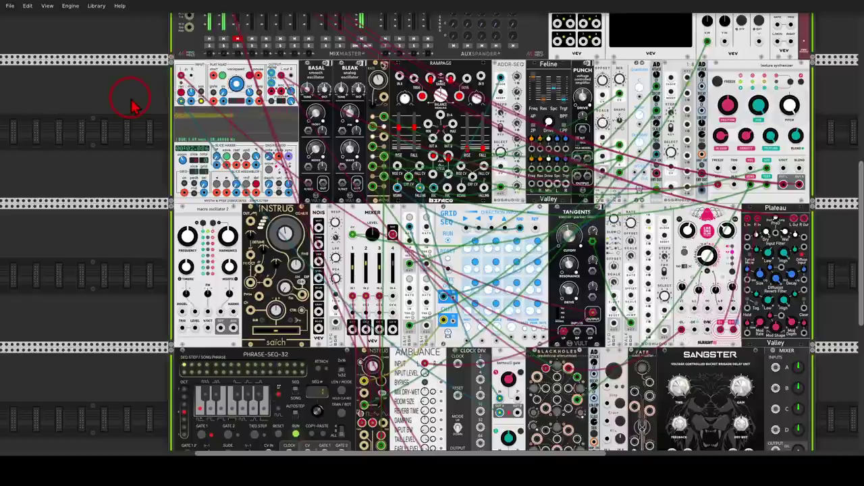
Trace Simpliciter's output through Blackholes to the Chronoblob delay and on to Plateau, and its direct cable to the texture synthesizer
drag(169, 132, 143, 127)
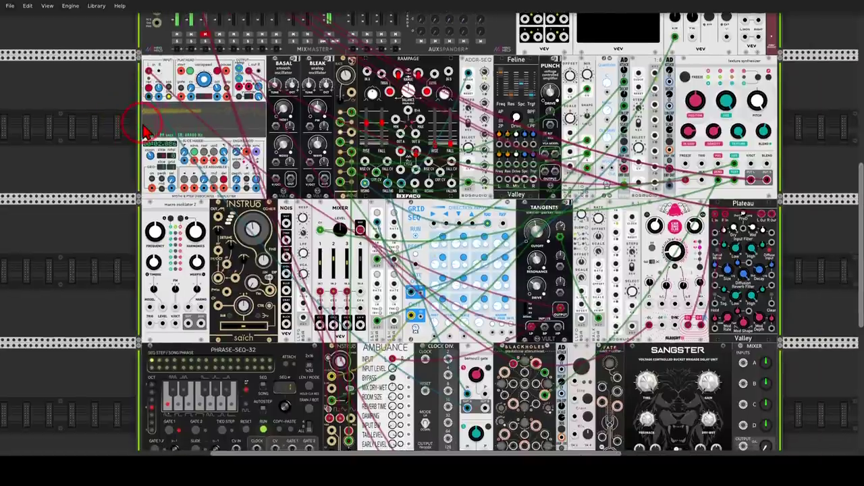
scroll(143, 128, down, 5)
scroll(241, 76, up, 4)
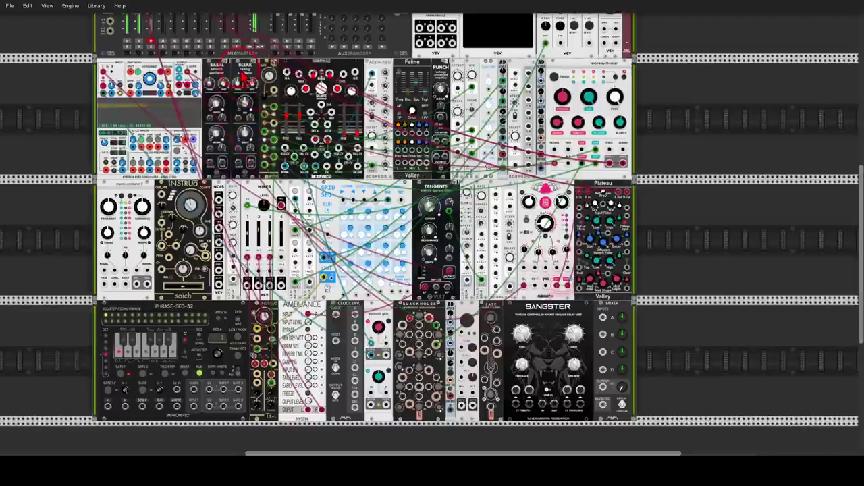
scroll(241, 76, up, 3)
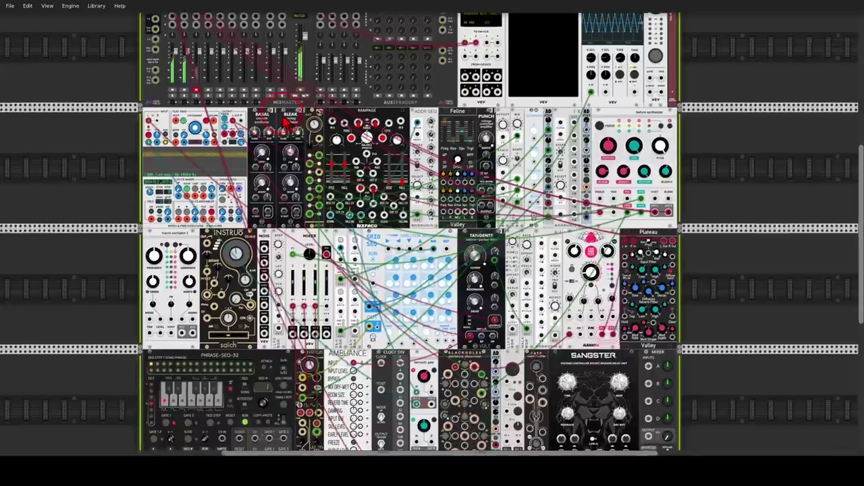
drag(288, 121, 203, 99)
click(202, 97)
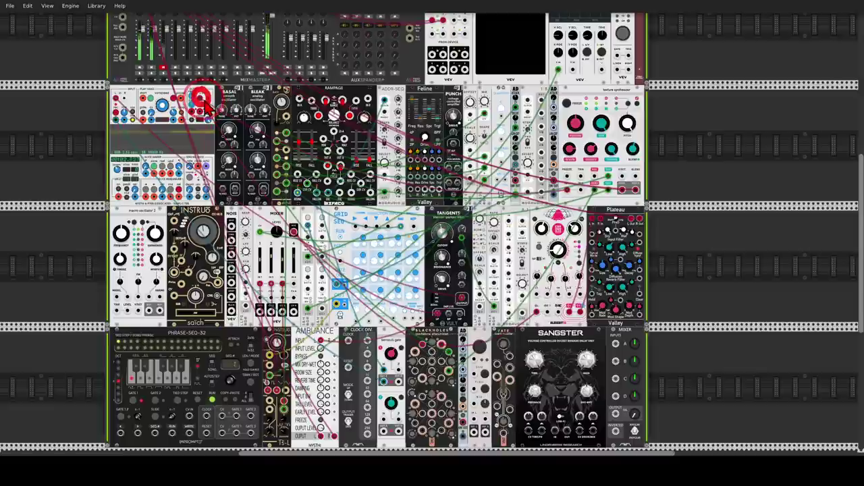
mouse_move(200, 98)
mouse_down()
mouse_move(366, 328)
mouse_move(412, 339)
mouse_move(416, 352)
mouse_move(453, 353)
mouse_move(447, 341)
mouse_move(537, 313)
mouse_up()
mouse_move(640, 192)
mouse_down()
mouse_move(637, 213)
mouse_move(603, 236)
mouse_move(650, 206)
mouse_up()
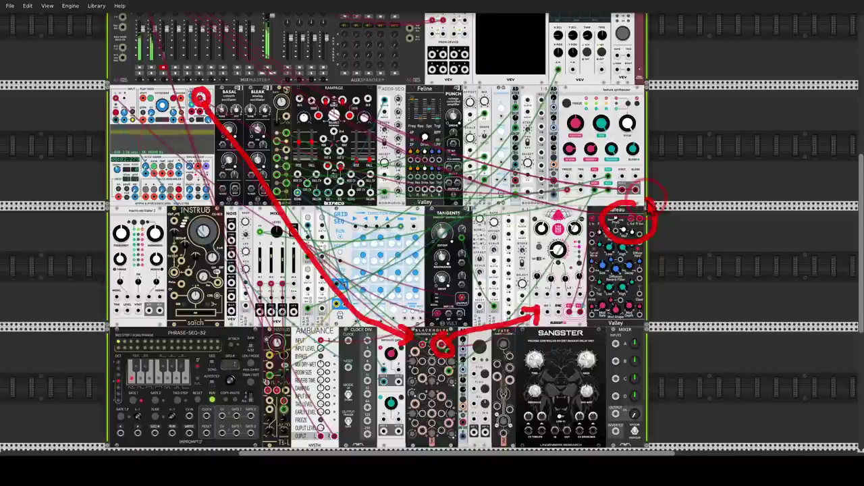
key(Escape)
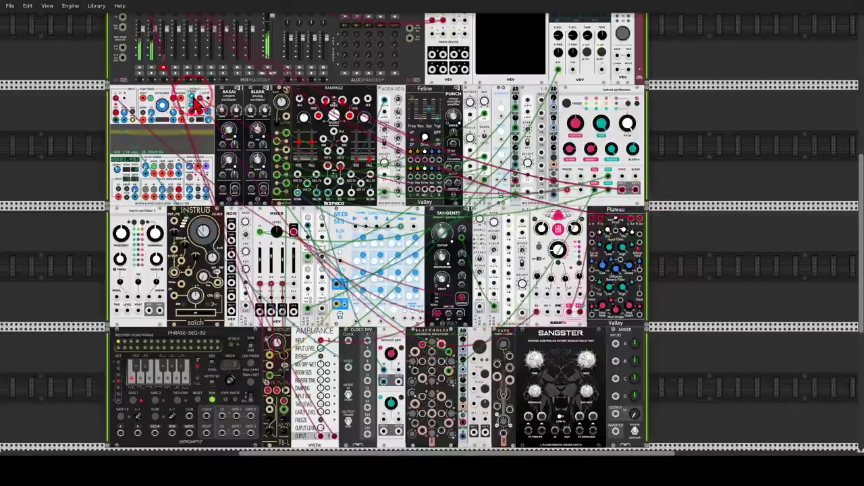
mouse_move(204, 89)
mouse_down()
mouse_move(200, 112)
mouse_move(210, 98)
mouse_move(229, 118)
mouse_move(521, 174)
mouse_move(564, 193)
mouse_move(559, 202)
mouse_up()
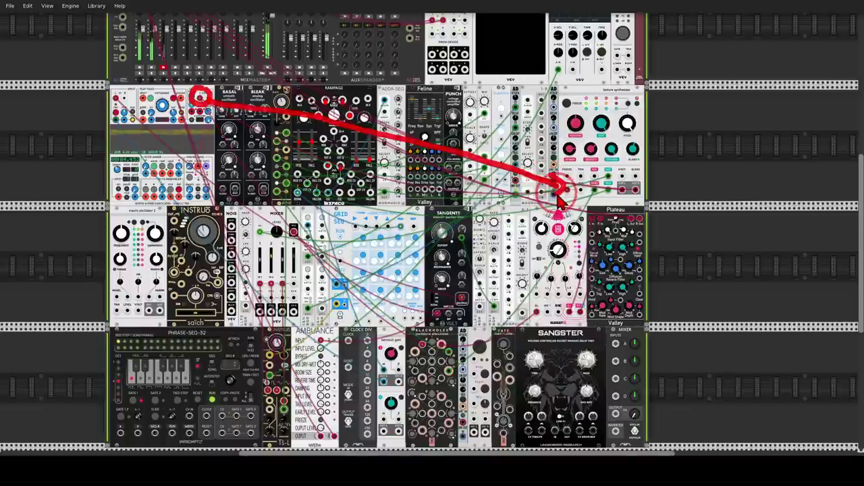
Unmute channel 3 of the MixMaster mixer
key(Escape)
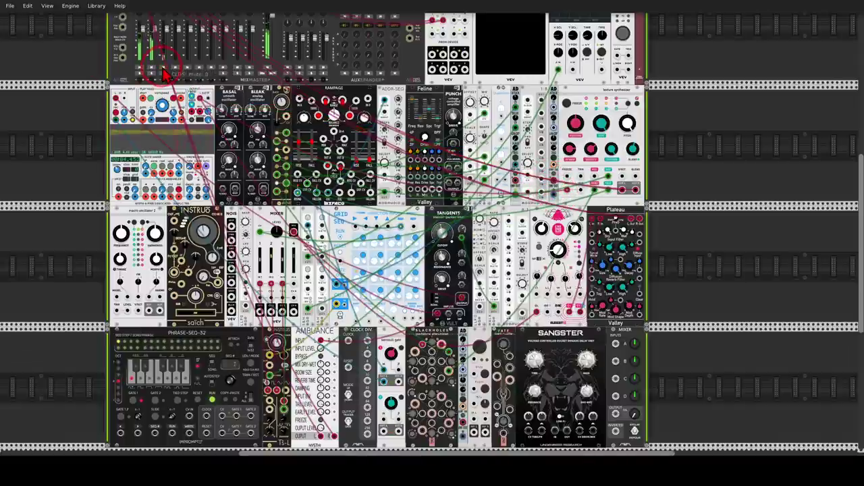
scroll(287, 164, down, 2)
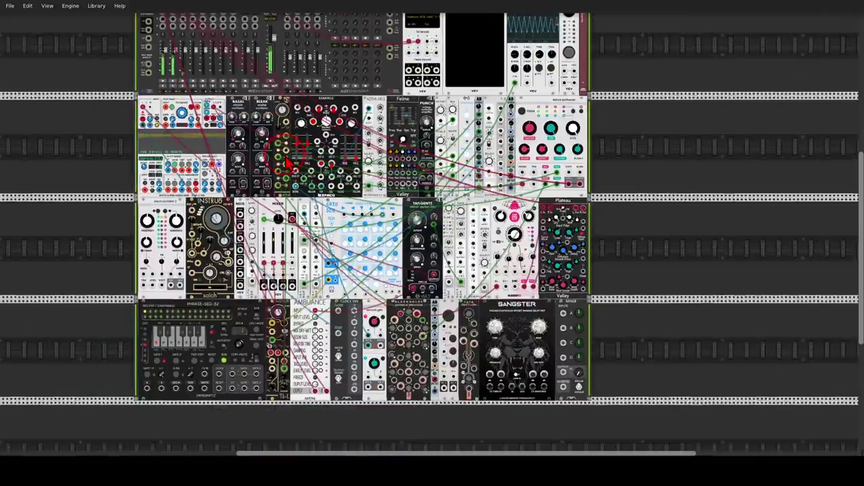
drag(561, 162, 611, 187)
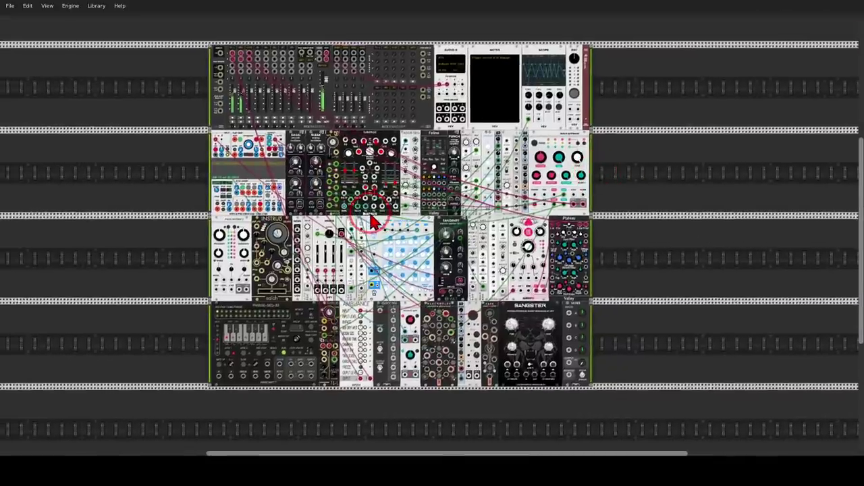
scroll(372, 215, up, 1)
mouse_move(641, 151)
mouse_down()
mouse_move(659, 161)
mouse_move(653, 164)
mouse_up()
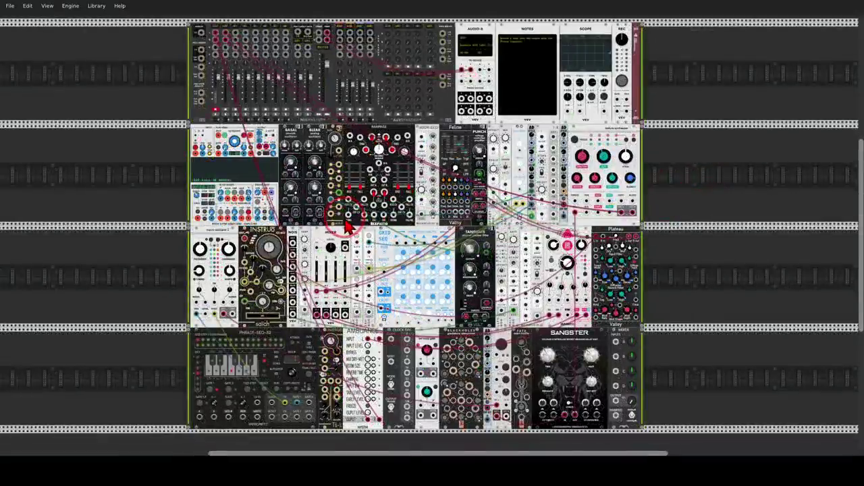
Trace Saïch's output to Tangents' LP input and Tangents' output to Plateau's left input
scroll(346, 226, up, 5)
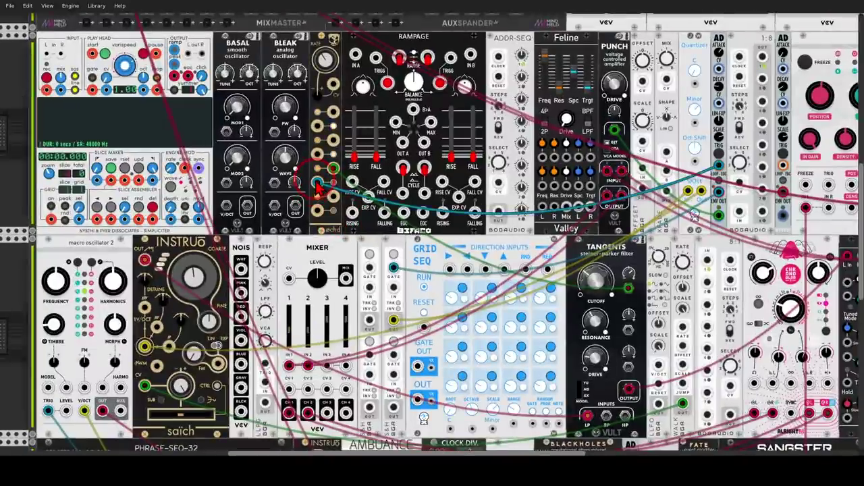
drag(597, 232, 487, 236)
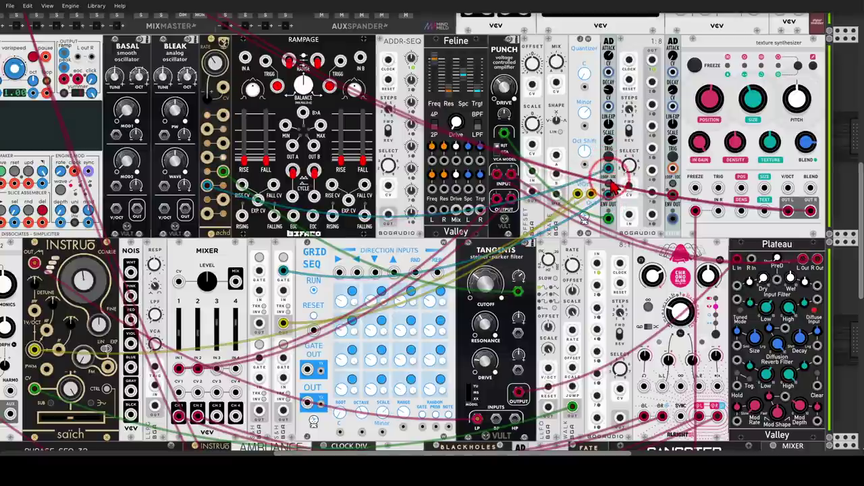
mouse_move(613, 181)
mouse_down()
mouse_move(606, 205)
mouse_move(627, 211)
mouse_move(624, 189)
mouse_move(608, 185)
mouse_move(605, 203)
mouse_move(298, 274)
mouse_move(288, 320)
mouse_move(271, 324)
mouse_move(292, 338)
mouse_move(292, 328)
mouse_move(573, 214)
mouse_move(566, 210)
mouse_move(579, 214)
mouse_move(576, 227)
mouse_move(600, 191)
mouse_move(581, 183)
mouse_move(572, 210)
mouse_move(603, 214)
mouse_move(590, 195)
mouse_move(578, 197)
mouse_move(583, 214)
mouse_move(68, 283)
mouse_move(94, 300)
mouse_move(117, 214)
mouse_up()
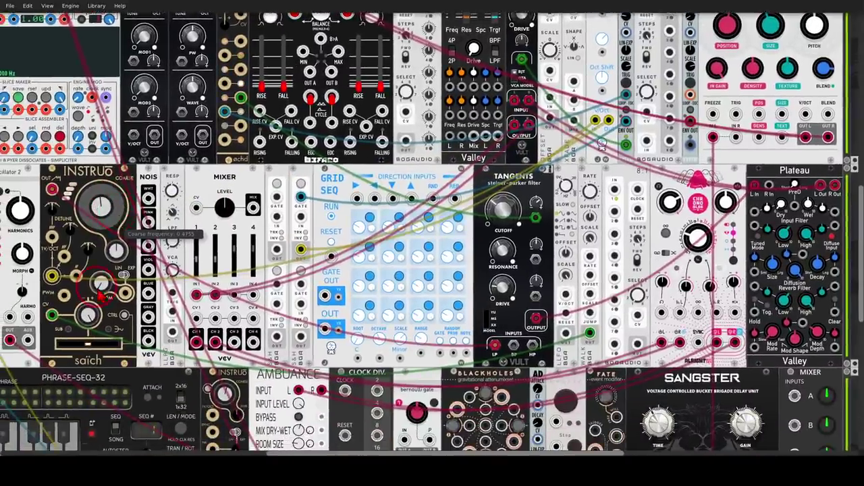
mouse_move(41, 213)
mouse_down()
mouse_move(35, 194)
mouse_move(66, 183)
mouse_move(64, 196)
mouse_move(75, 201)
mouse_move(317, 305)
mouse_move(481, 341)
mouse_move(490, 334)
mouse_move(471, 363)
mouse_up()
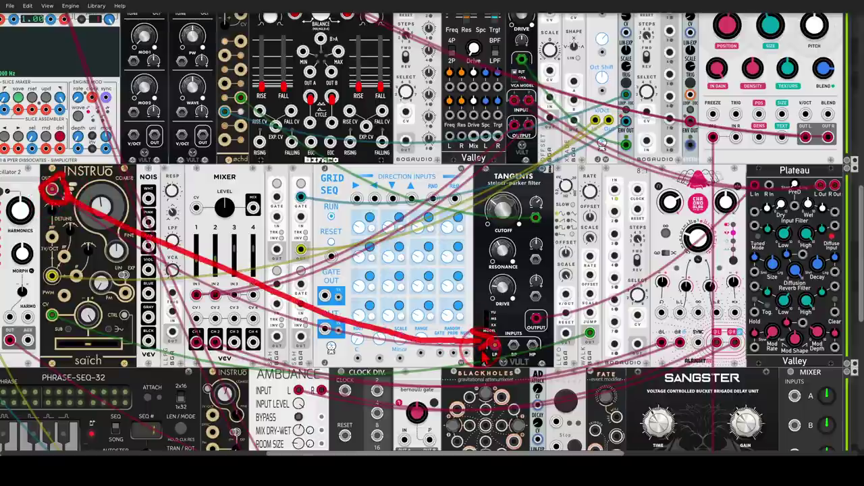
mouse_move(541, 302)
mouse_down()
mouse_move(547, 348)
mouse_move(541, 318)
mouse_move(755, 196)
mouse_up()
mouse_move(810, 181)
mouse_down()
mouse_move(778, 206)
mouse_move(786, 235)
mouse_move(815, 231)
mouse_move(824, 218)
mouse_move(807, 197)
mouse_move(818, 202)
mouse_move(769, 199)
mouse_up()
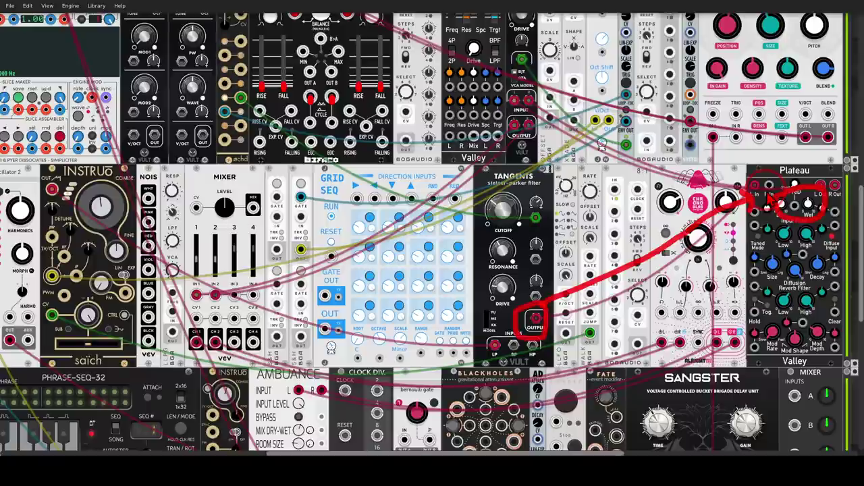
key(shift+F9)
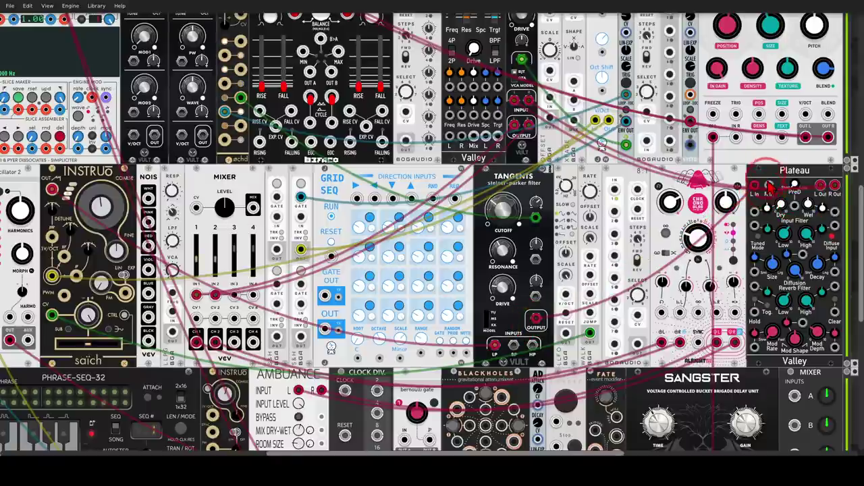
Trace Plateau's left and right outputs to Punch's two audio inputs
drag(767, 177, 660, 260)
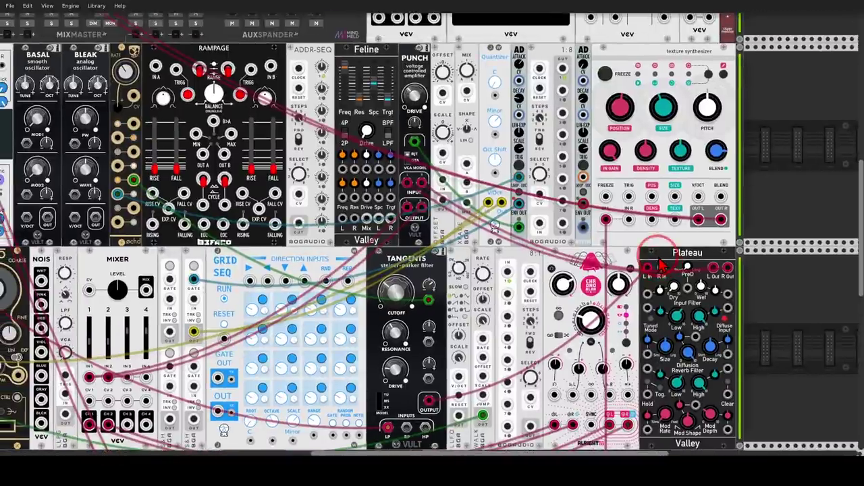
mouse_move(726, 255)
mouse_down()
mouse_move(706, 258)
mouse_move(728, 256)
mouse_move(422, 193)
mouse_move(398, 170)
mouse_move(405, 209)
mouse_move(441, 177)
mouse_move(409, 154)
mouse_up()
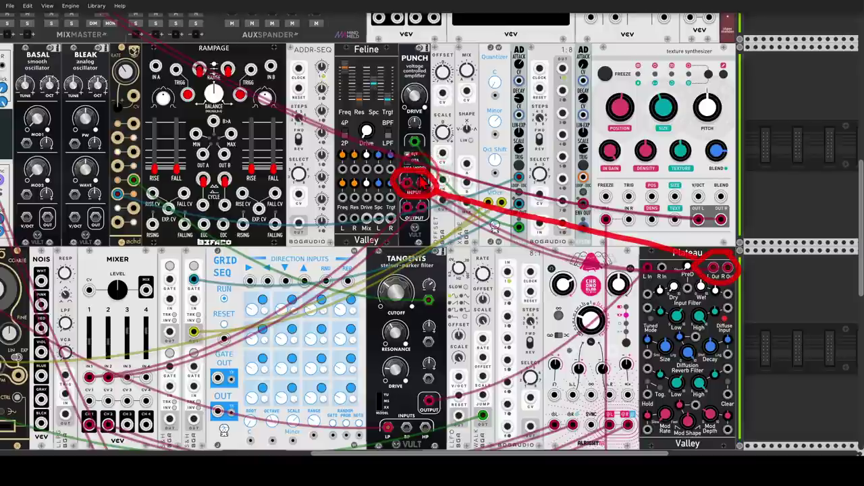
mouse_move(525, 226)
mouse_down()
mouse_move(517, 216)
mouse_move(511, 232)
mouse_move(530, 240)
mouse_move(536, 213)
mouse_move(541, 224)
mouse_move(500, 214)
mouse_up()
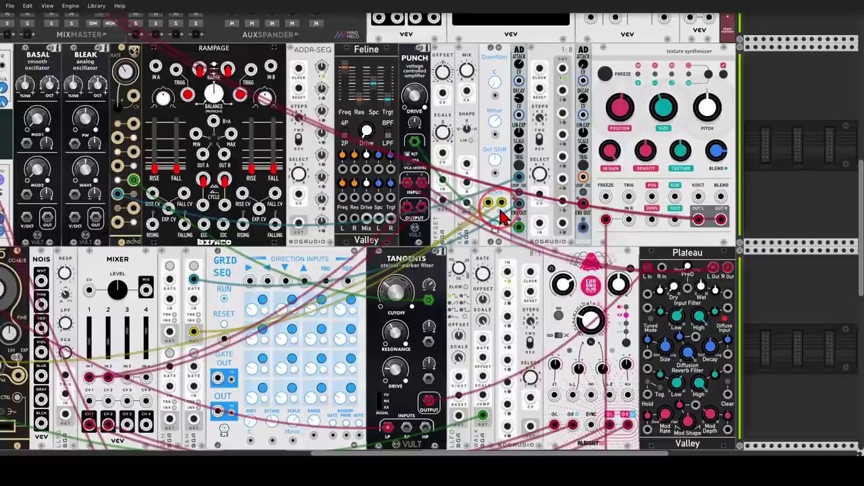
Trace Punch's outputs to Mixer channels 1 and 2, and the Mixer's CH 1 and CH 2 outputs to the Chronoblob delay
drag(414, 239, 530, 144)
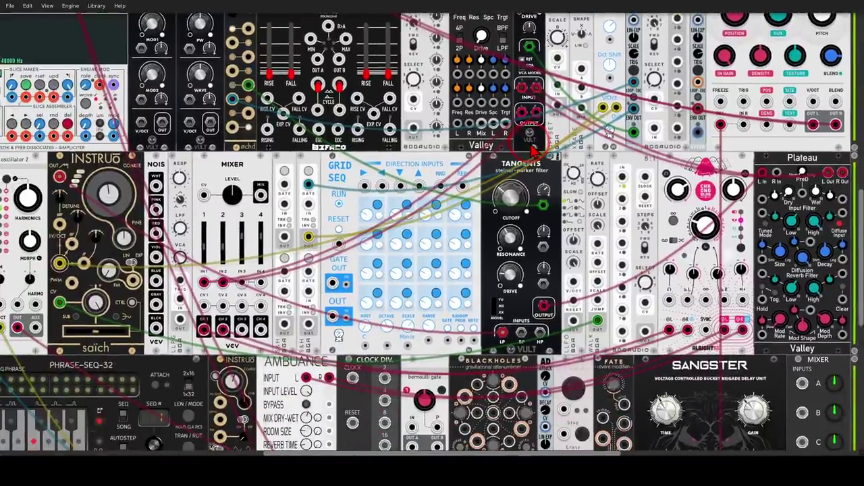
mouse_move(543, 111)
mouse_down()
mouse_move(521, 113)
mouse_move(525, 133)
mouse_move(546, 114)
mouse_move(535, 103)
mouse_move(525, 132)
mouse_move(243, 221)
mouse_move(237, 233)
mouse_move(254, 233)
mouse_move(201, 251)
mouse_move(230, 238)
mouse_move(201, 240)
mouse_move(196, 250)
mouse_move(218, 266)
mouse_move(230, 243)
mouse_up()
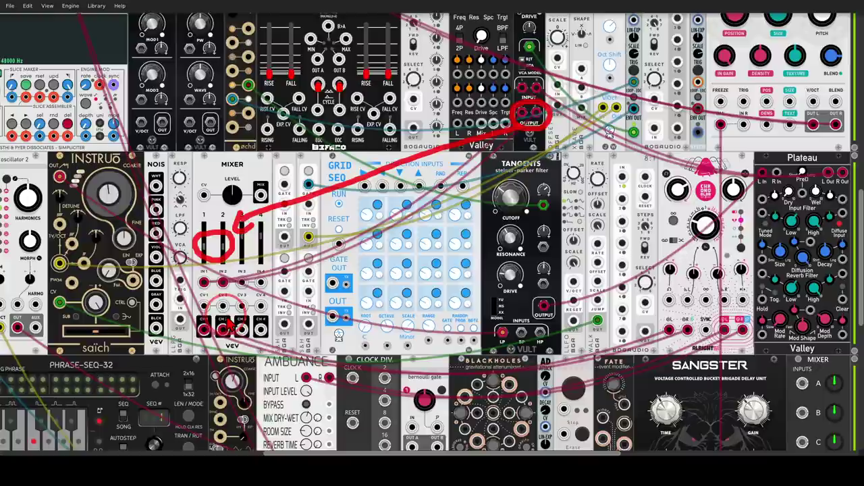
mouse_move(231, 324)
mouse_down()
mouse_move(200, 319)
mouse_move(191, 341)
mouse_move(241, 350)
mouse_up()
mouse_move(220, 316)
mouse_down()
mouse_move(504, 330)
mouse_move(662, 327)
mouse_move(661, 312)
mouse_move(654, 339)
mouse_up()
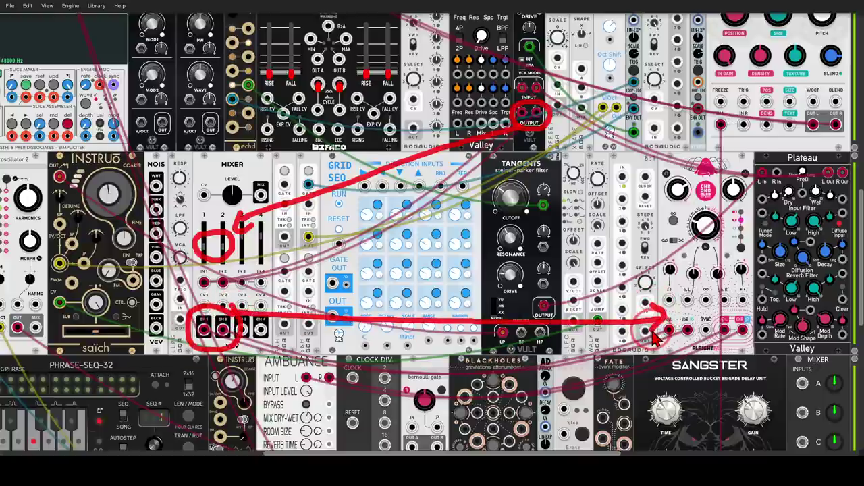
key(Escape)
Highlight the left and right audio inputs of the Ambiance reverb
scroll(336, 287, down, 3)
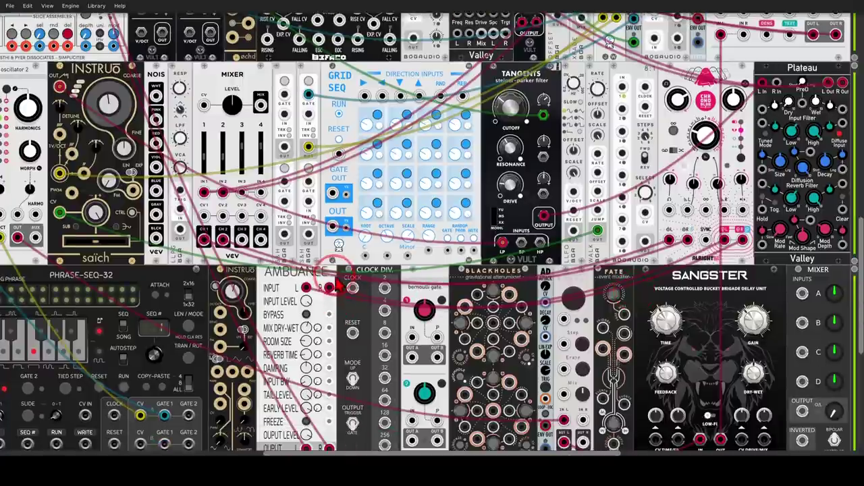
mouse_move(332, 273)
mouse_down()
mouse_move(295, 294)
mouse_move(316, 314)
mouse_move(340, 299)
mouse_move(332, 272)
mouse_up()
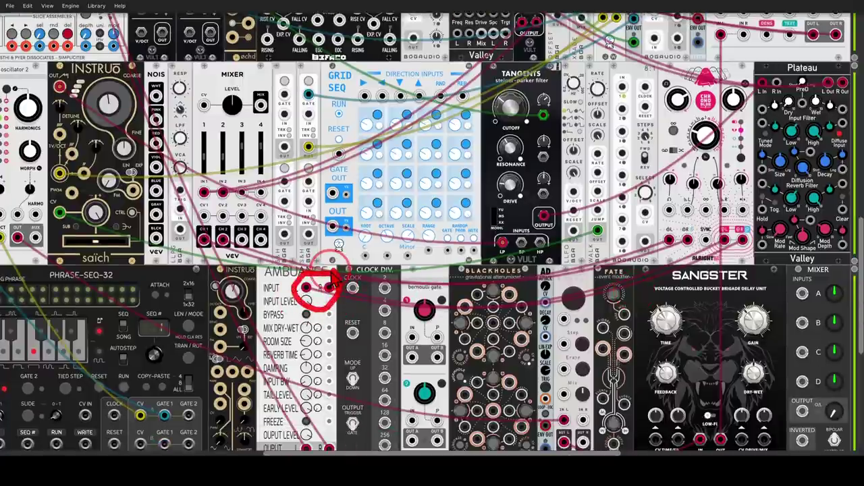
key(Escape)
Retrace the connection from Plateau back to the Punch amplifier
scroll(254, 270, up, 4)
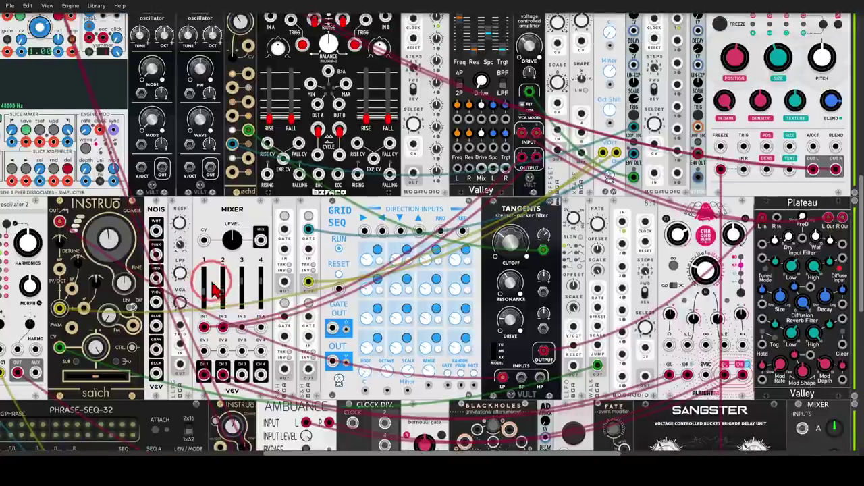
scroll(196, 263, up, 6)
key(Escape)
scroll(192, 203, down, 6)
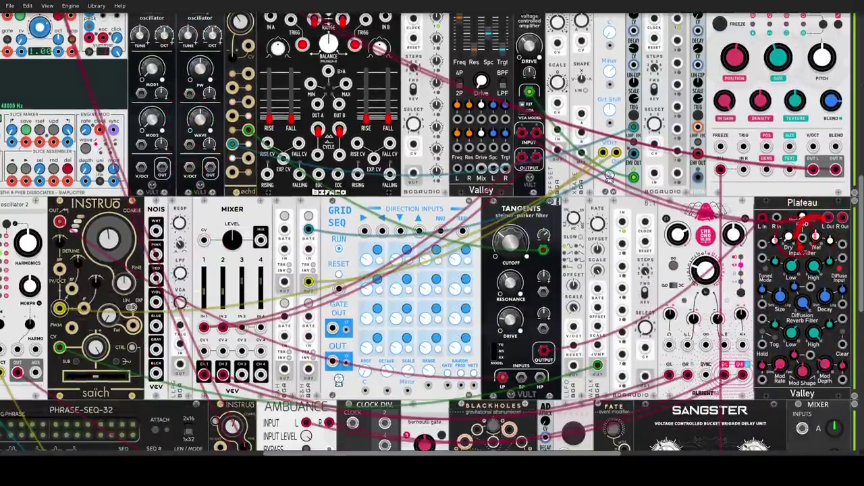
mouse_move(792, 222)
mouse_down()
mouse_move(631, 175)
mouse_move(531, 98)
mouse_up()
key(Escape)
Unmute the Saïch voice on channel 1 of the MixMaster mixer
scroll(412, 78, up, 5)
scroll(412, 78, left, 5)
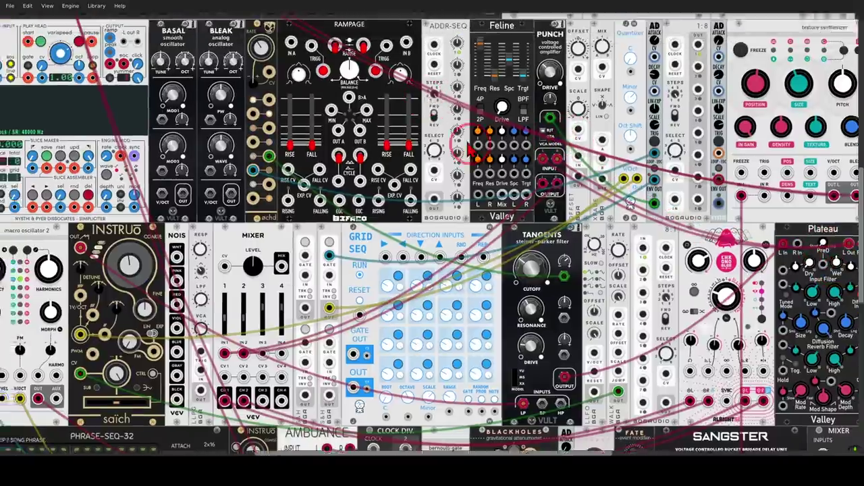
click(153, 118)
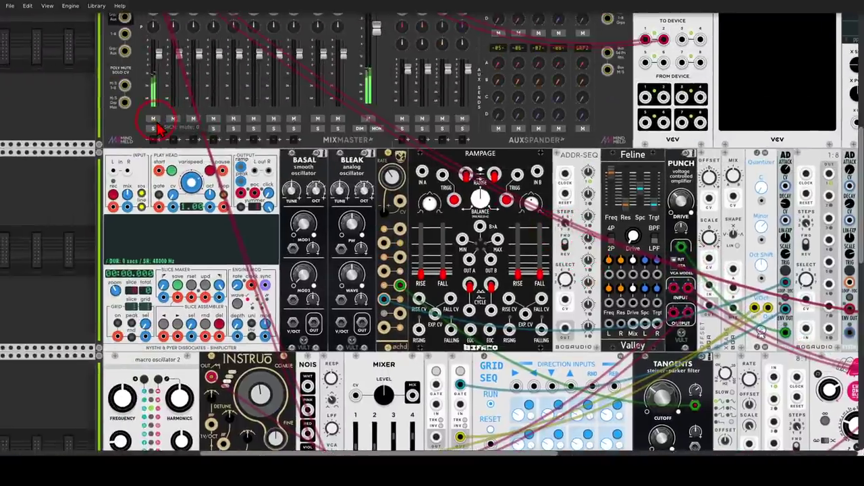
Examine the Macro Oscillator 2 voice and its gate and CV cables from Phrase-Seq-32
scroll(476, 290, down, 2)
drag(510, 331, 424, 266)
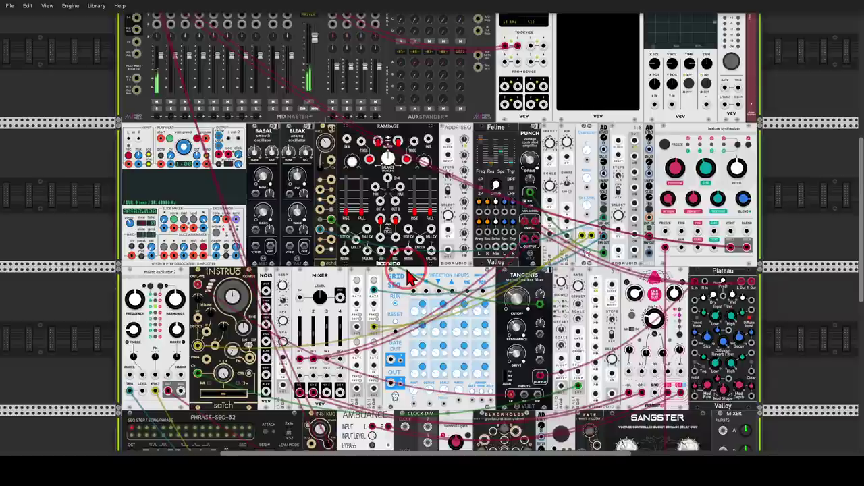
drag(408, 277, 412, 101)
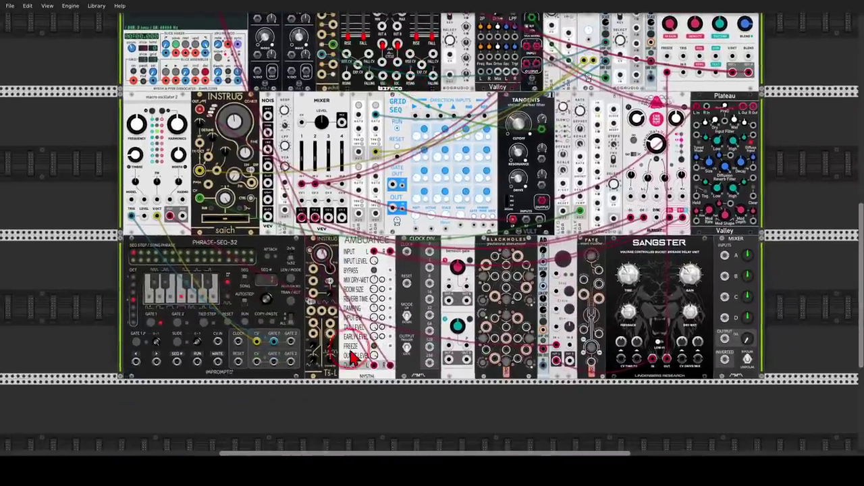
scroll(350, 368, up, 3)
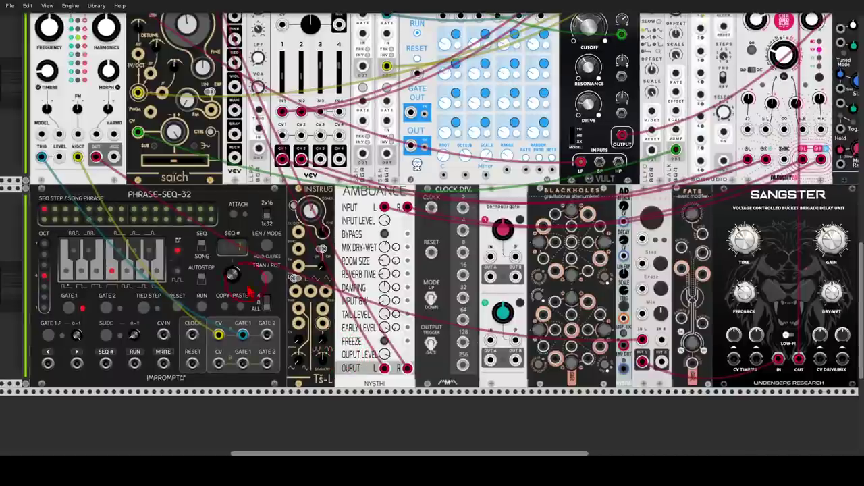
mouse_move(125, 227)
mouse_down()
mouse_move(208, 222)
mouse_move(211, 197)
mouse_up()
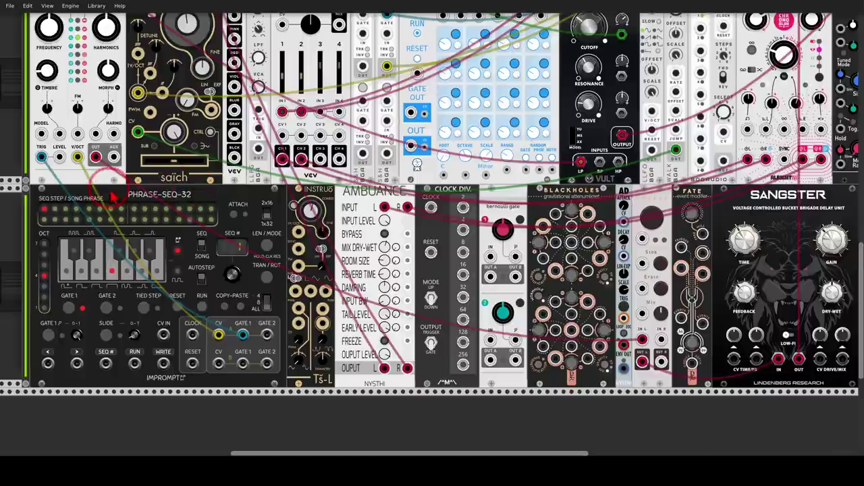
scroll(105, 182, up, 2)
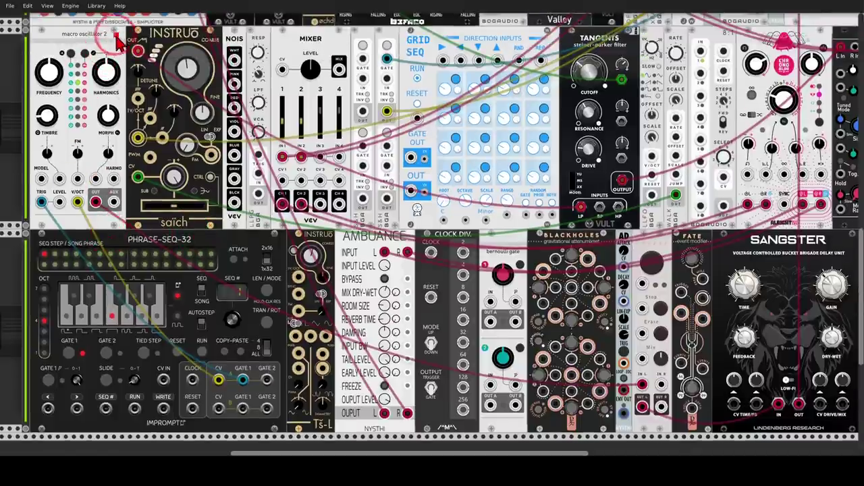
mouse_move(117, 35)
mouse_down()
mouse_move(41, 98)
mouse_move(93, 156)
mouse_move(121, 73)
mouse_move(106, 36)
mouse_up()
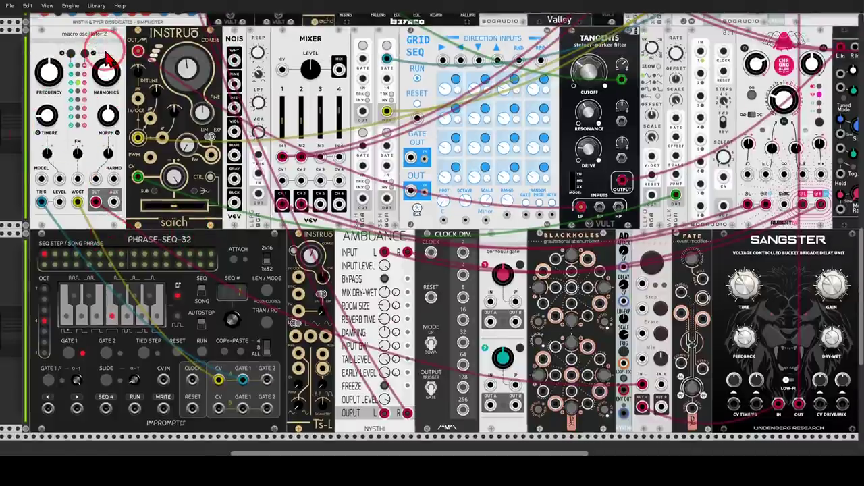
Follow the audio path from the looper beside Fate through the Sangster delay and up to the texture synthesizer
drag(248, 244, 193, 203)
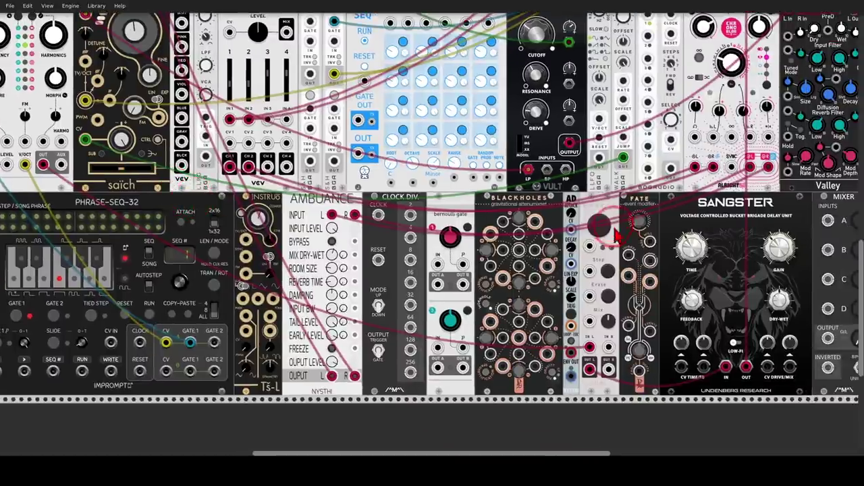
mouse_move(615, 197)
mouse_down()
mouse_move(569, 241)
mouse_move(589, 262)
mouse_move(630, 250)
mouse_move(638, 218)
mouse_move(624, 196)
mouse_up()
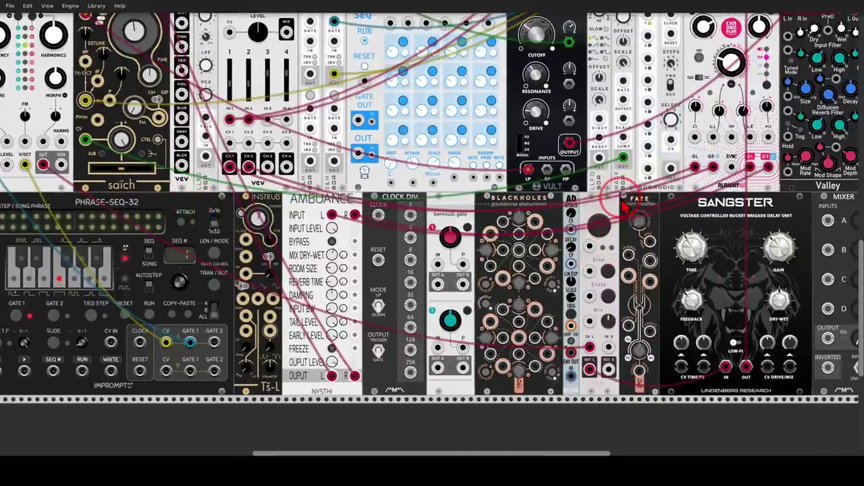
drag(612, 202, 482, 194)
mouse_move(621, 346)
mouse_down()
mouse_move(590, 337)
mouse_move(580, 376)
mouse_move(648, 392)
mouse_move(633, 342)
mouse_up()
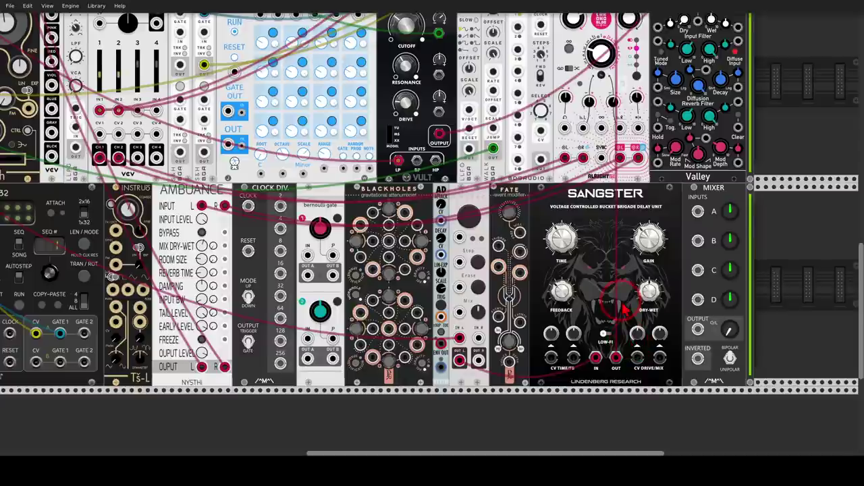
scroll(625, 317, up, 6)
scroll(625, 310, up, 1)
mouse_move(721, 88)
mouse_down()
mouse_move(640, 84)
mouse_move(726, 109)
mouse_up()
scroll(444, 276, down, 7)
scroll(444, 277, left, 8)
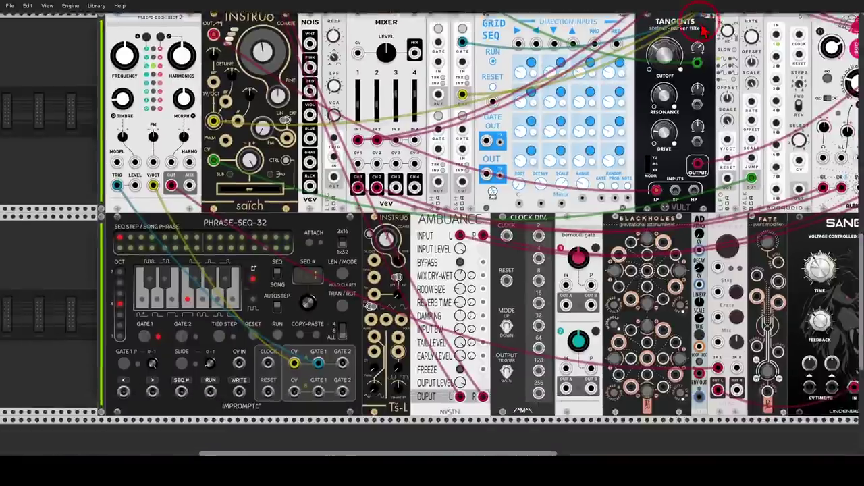
Try different notes on the Phrase-Seq-32 keyboard and set the first step's note to G
scroll(442, 200, down, 1)
mouse_move(183, 244)
mouse_down()
mouse_move(150, 276)
mouse_move(169, 287)
mouse_move(199, 273)
mouse_up()
click(168, 269)
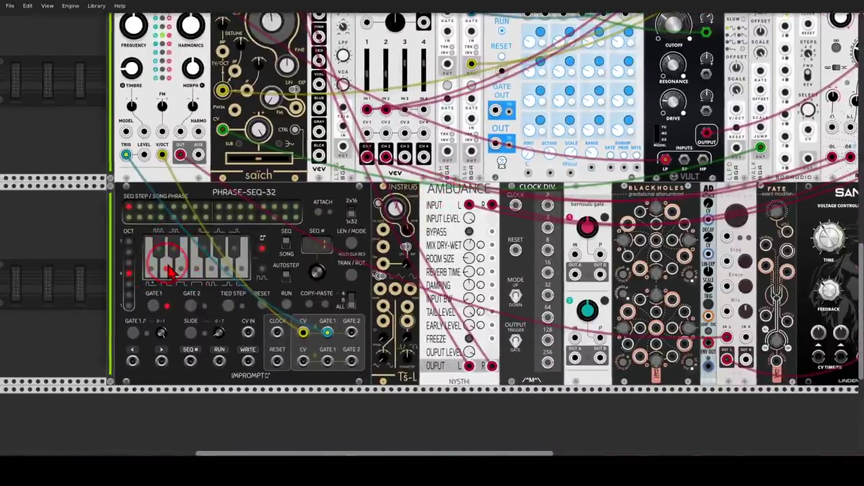
click(218, 256)
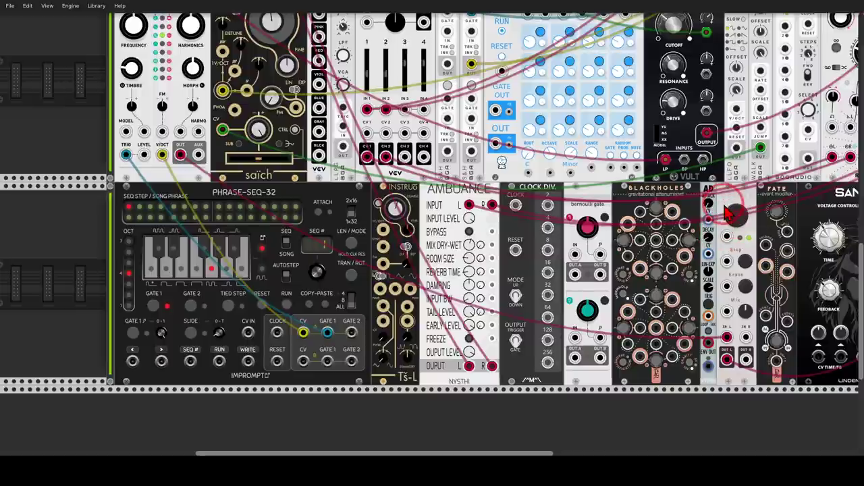
scroll(734, 210, right, 4)
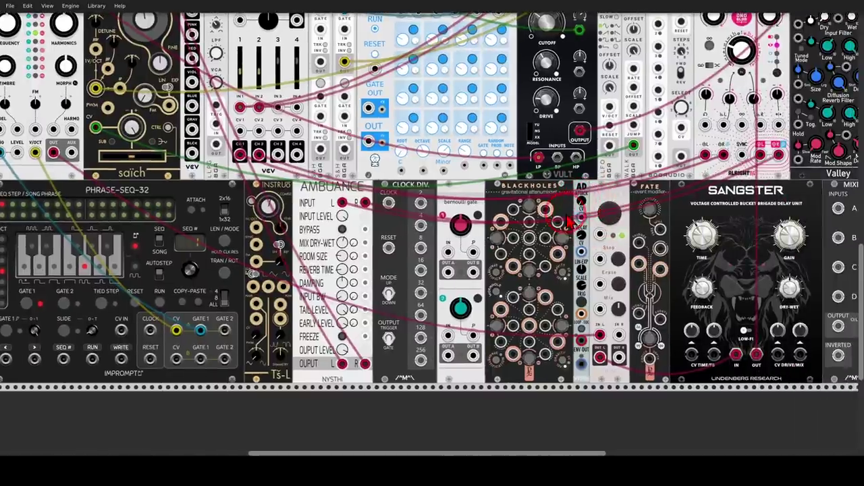
Look over the whole patch and read the performance instructions in the Notes module
scroll(597, 209, down, 5)
scroll(564, 290, down, 3)
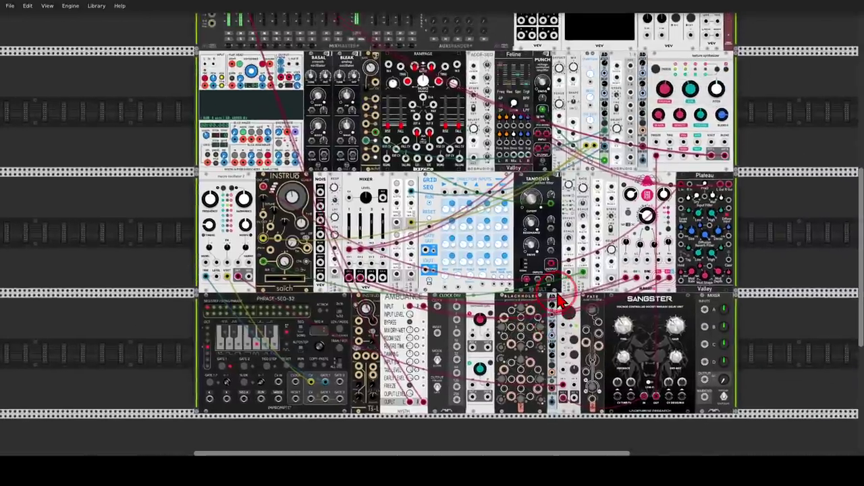
scroll(719, 185, up, 2)
drag(717, 180, 697, 193)
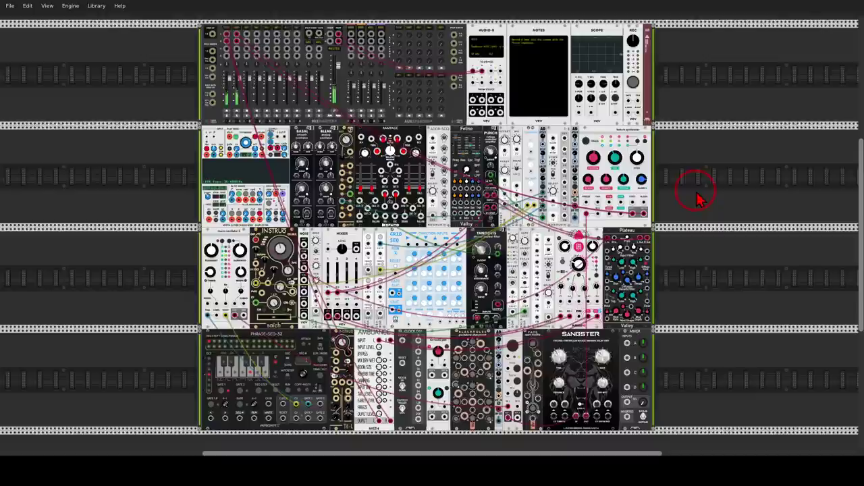
scroll(699, 192, left, 2)
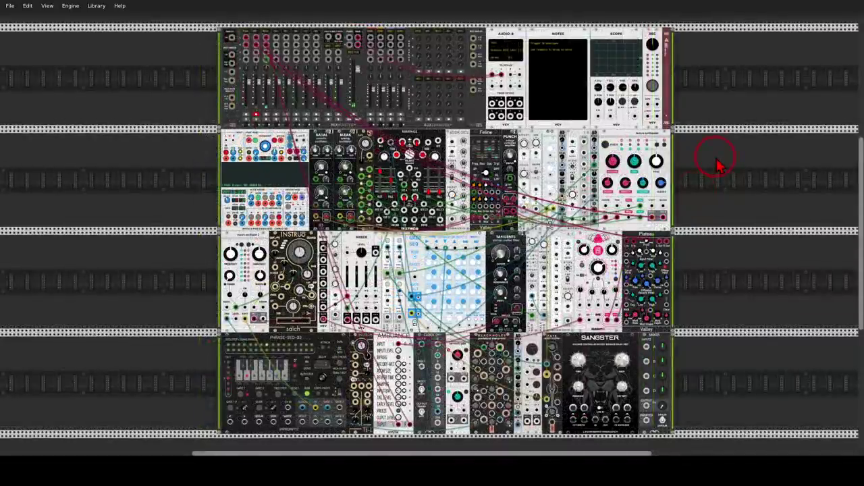
ctrl+scroll(579, 31, up, 3)
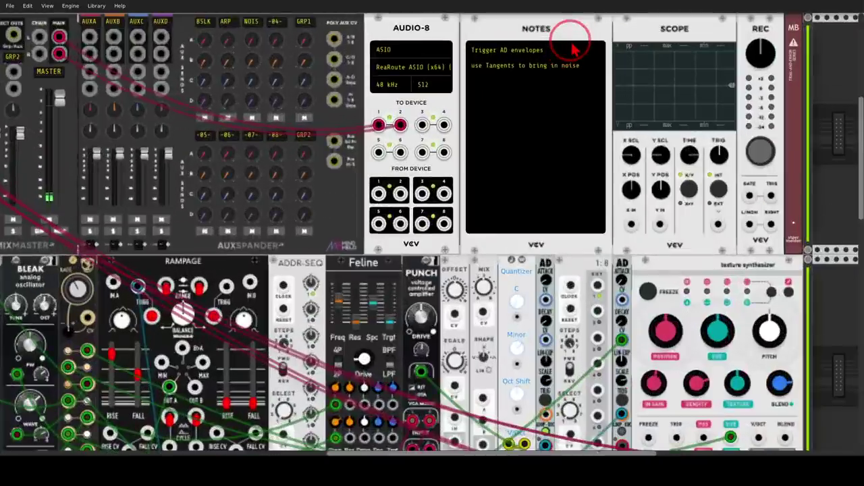
mouse_move(552, 29)
mouse_down()
mouse_move(472, 30)
mouse_move(459, 46)
mouse_move(474, 67)
mouse_move(533, 62)
mouse_move(561, 39)
mouse_move(549, 29)
mouse_move(555, 48)
mouse_move(559, 40)
mouse_move(470, 76)
mouse_move(594, 67)
mouse_up()
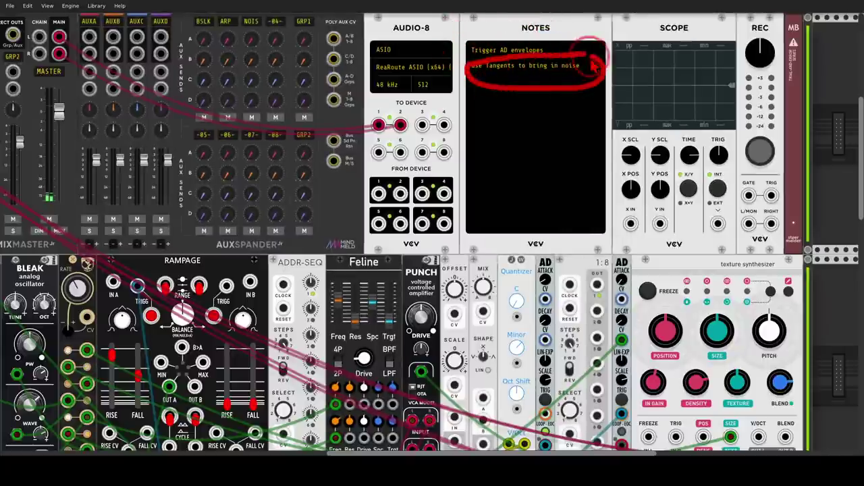
Locate the AD envelopes and their trigger and loop controls in the texture synthesizer row and beside Blackholes
scroll(526, 195, down, 5)
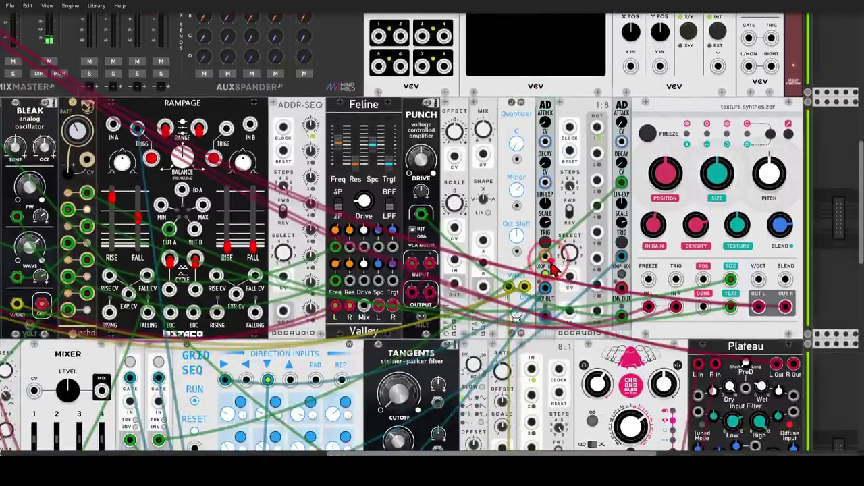
mouse_move(552, 262)
mouse_down()
mouse_move(558, 285)
mouse_move(556, 265)
mouse_up()
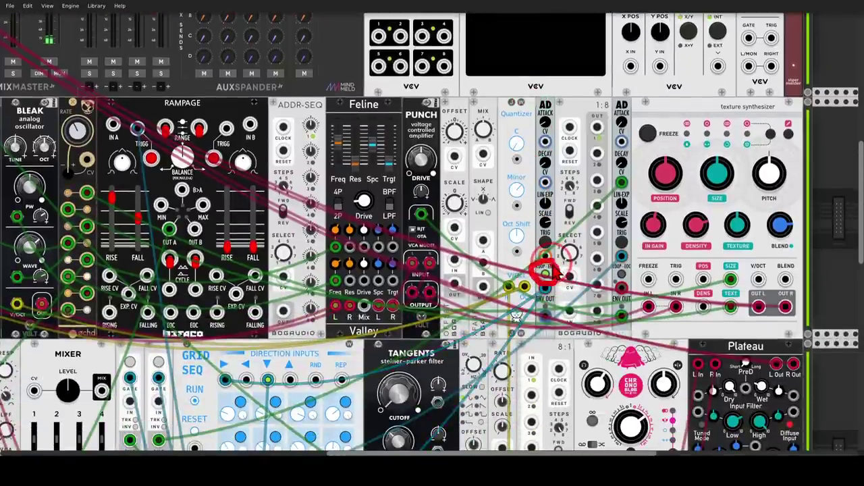
key(shift+super+F11)
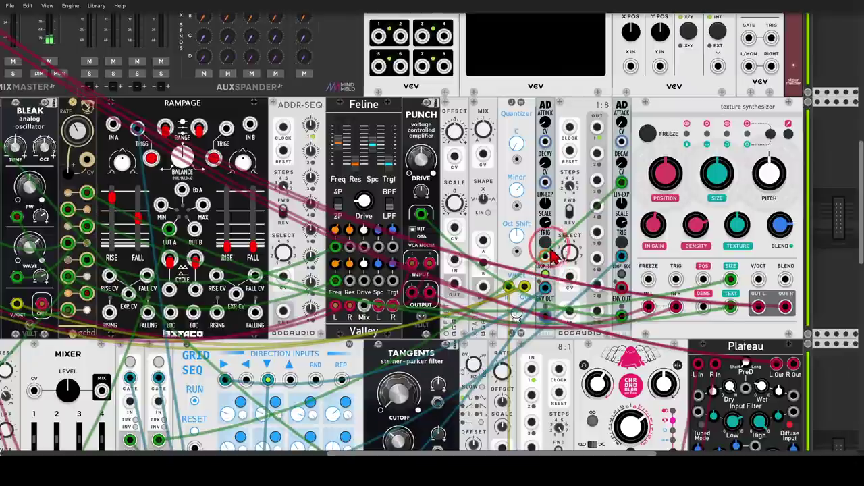
scroll(543, 247, down, 3)
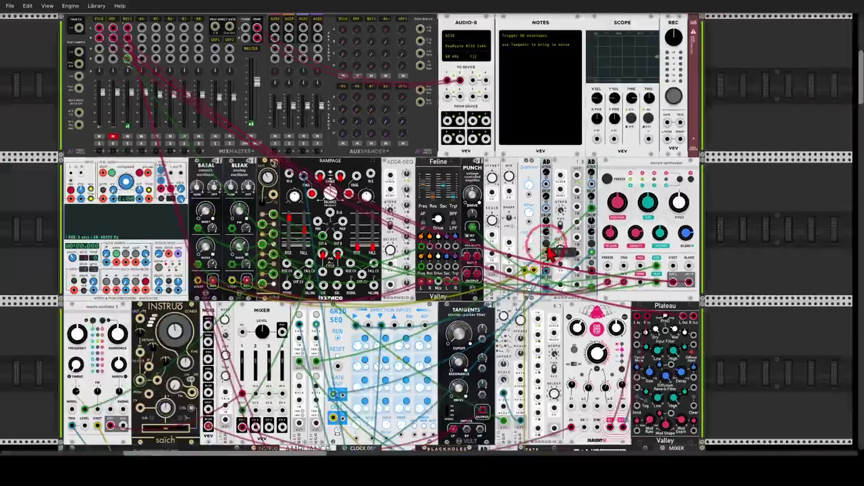
scroll(544, 250, down, 3)
scroll(543, 264, up, 2)
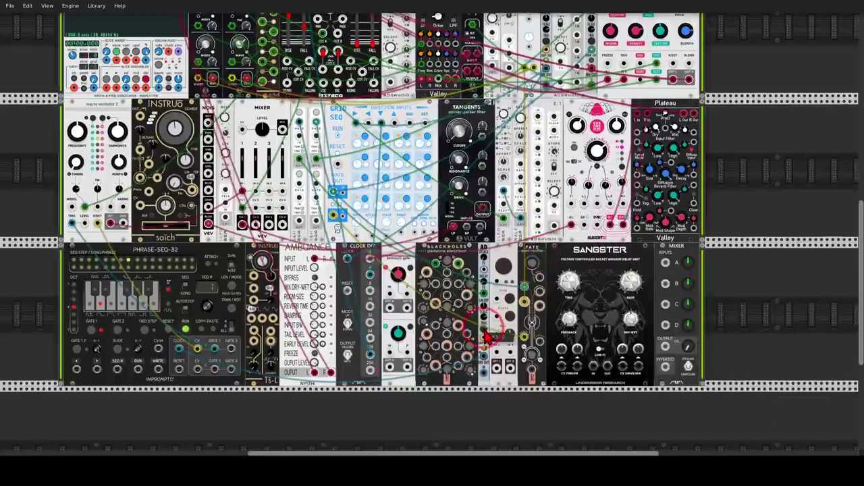
scroll(449, 267, up, 3)
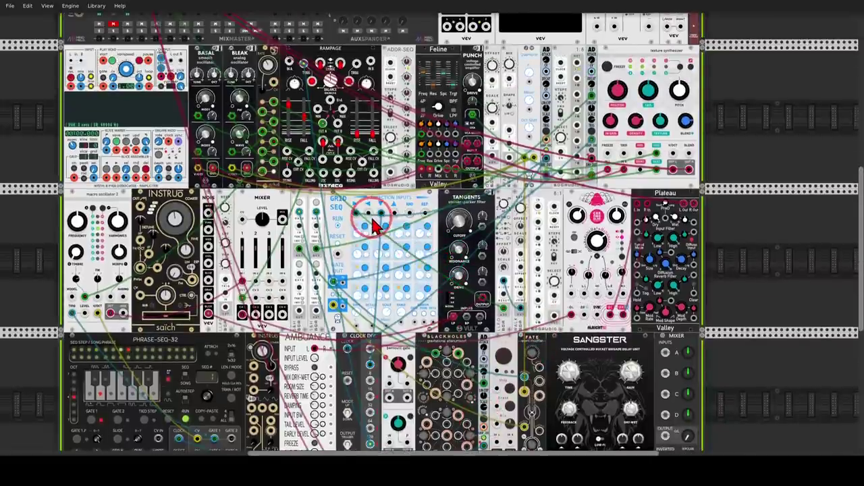
scroll(358, 203, up, 3)
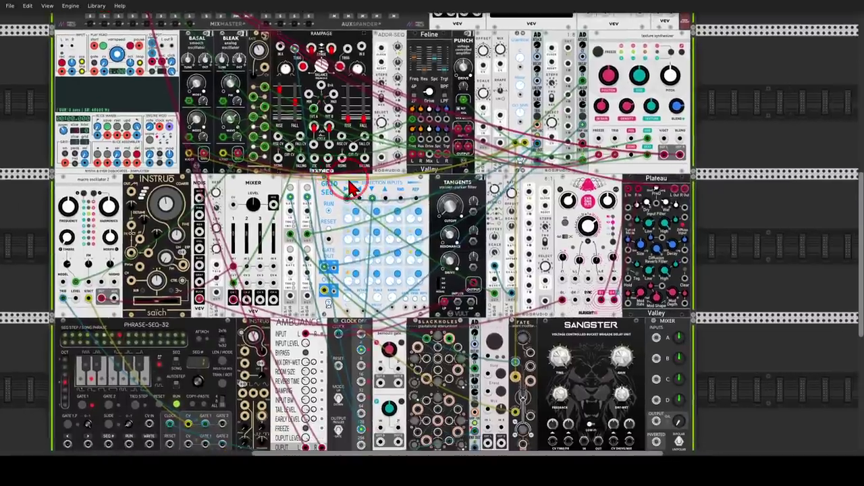
Trace the cables from the AD envelope and the clock divider into the Grid Seq direction inputs
scroll(398, 228, up, 2)
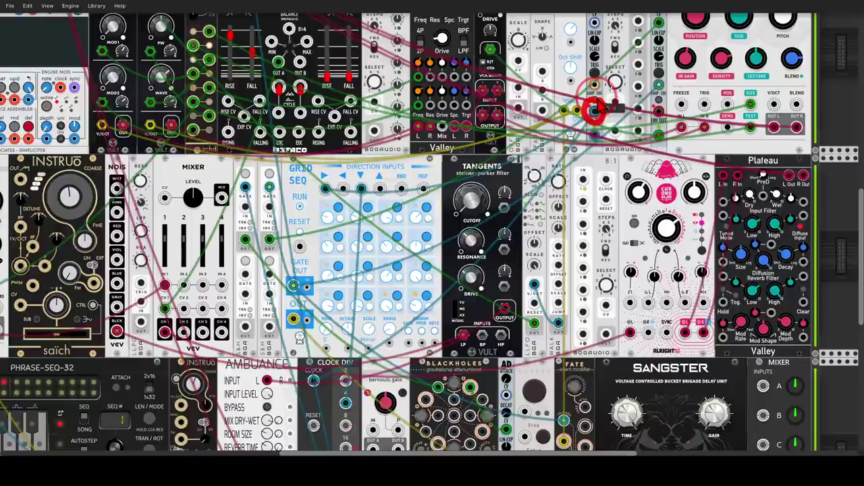
drag(596, 124, 327, 190)
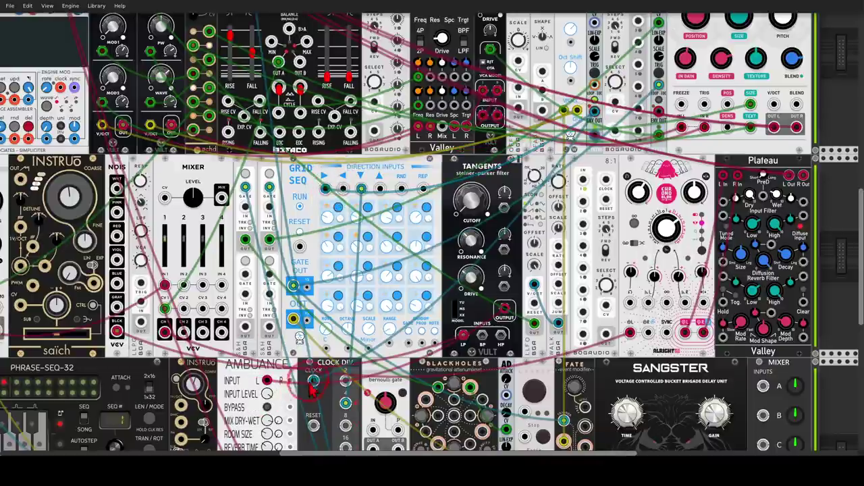
mouse_move(308, 373)
mouse_down()
mouse_move(315, 401)
mouse_move(361, 250)
mouse_move(363, 192)
mouse_move(371, 199)
mouse_up()
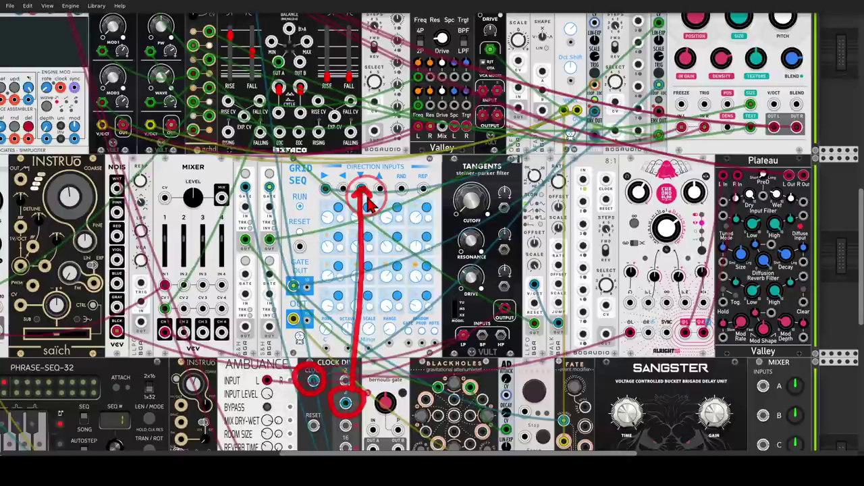
key(Escape)
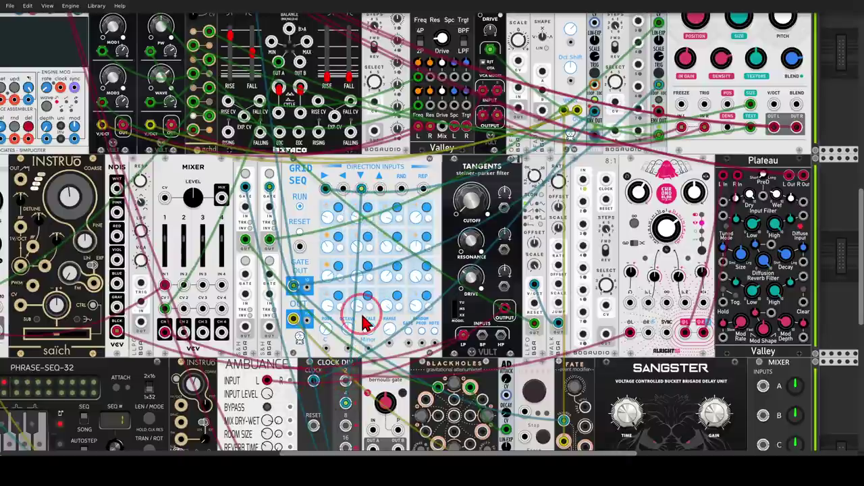
Follow the Grid Seq pitch output through Fate and the Quantizer to the Basal and Bleak V/OCT inputs
drag(416, 355, 382, 278)
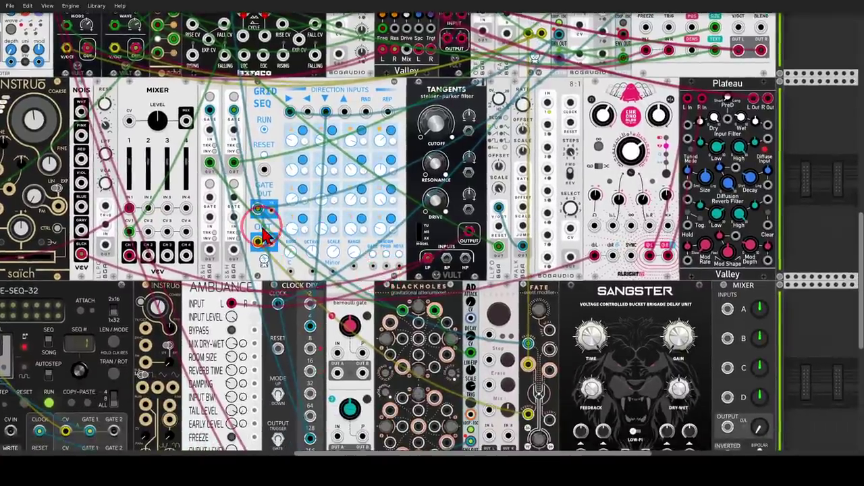
drag(259, 242, 514, 412)
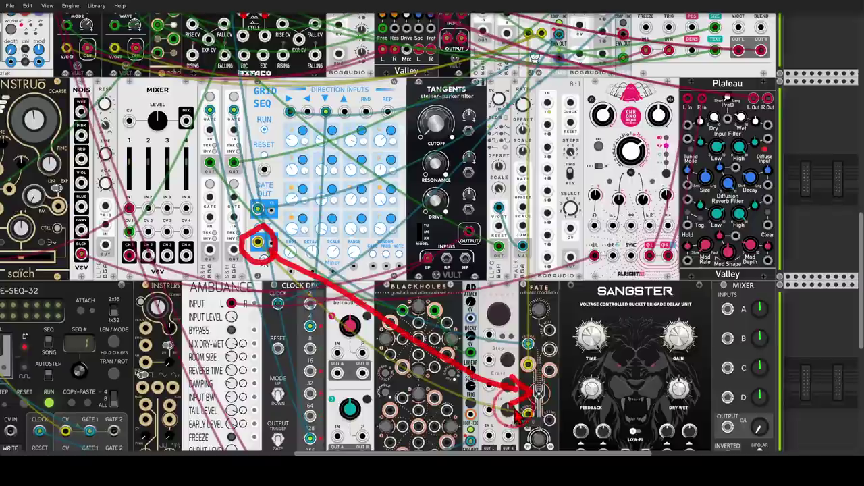
drag(516, 412, 516, 414)
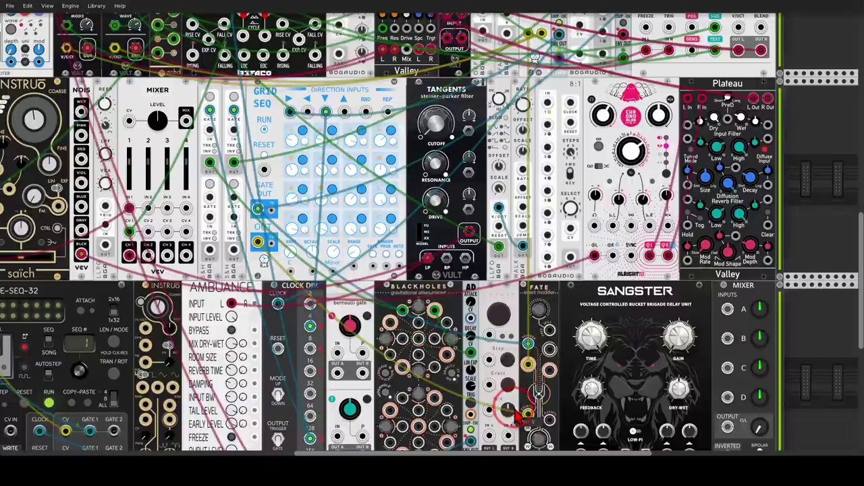
scroll(554, 264, up, 3)
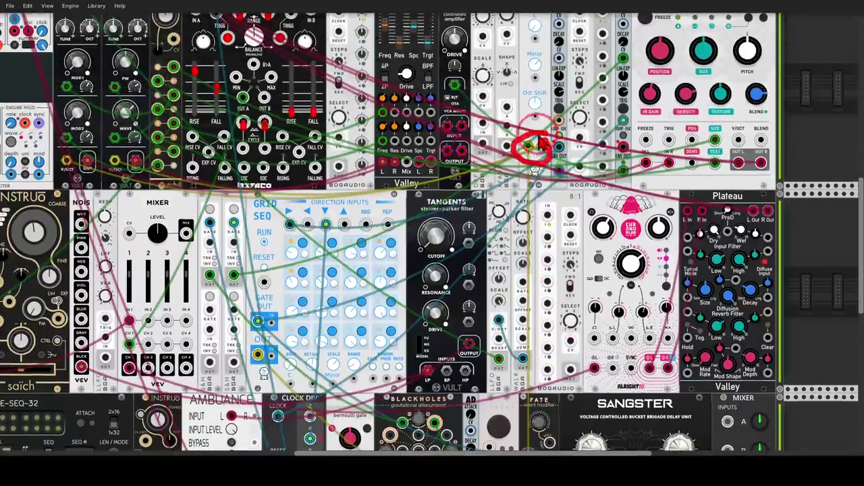
mouse_move(533, 146)
mouse_down()
mouse_move(251, 145)
mouse_move(142, 157)
mouse_move(109, 143)
mouse_move(149, 162)
mouse_up()
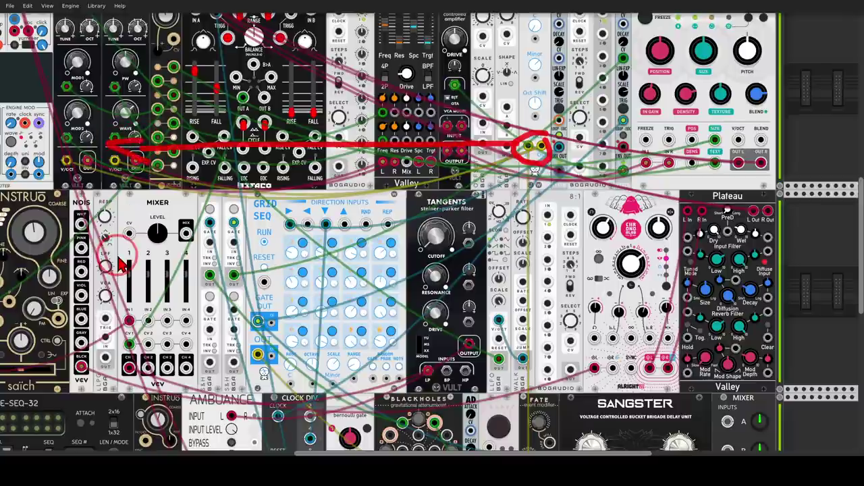
Examine the modulation inputs on Basal and Bleak and trace their audio outputs into the Feline filter
scroll(120, 223, up, 3)
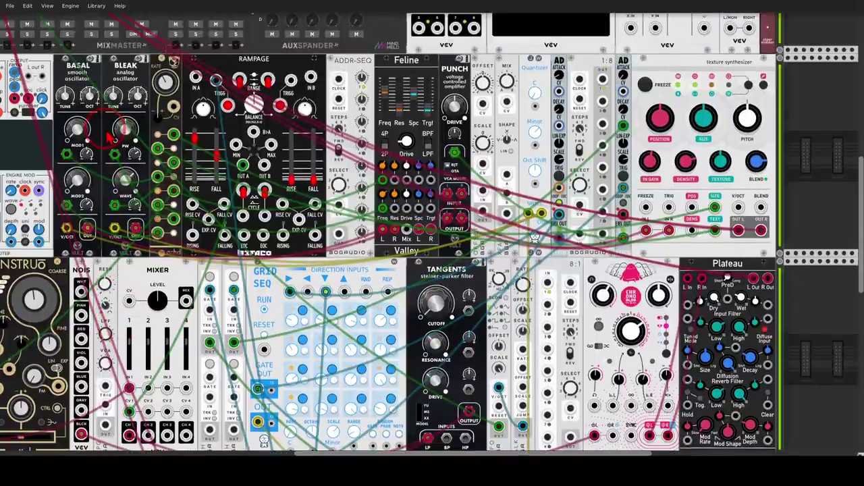
drag(104, 154, 140, 154)
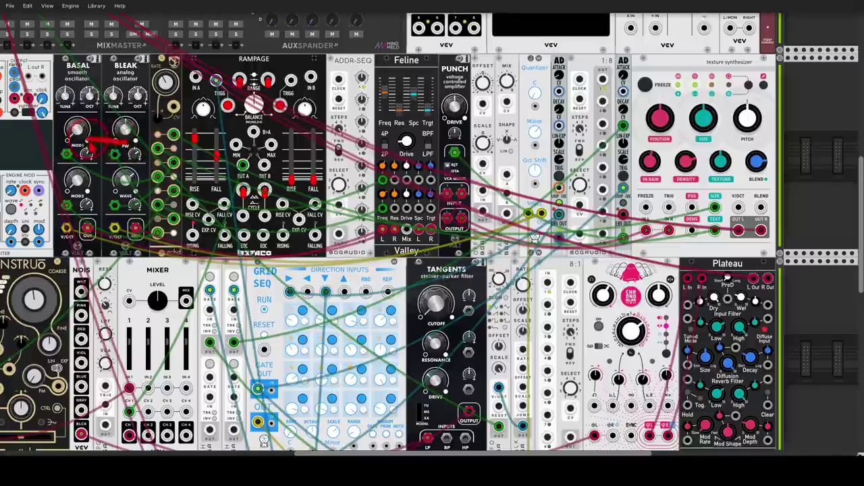
mouse_move(65, 154)
mouse_down()
mouse_move(120, 177)
mouse_move(62, 205)
mouse_up()
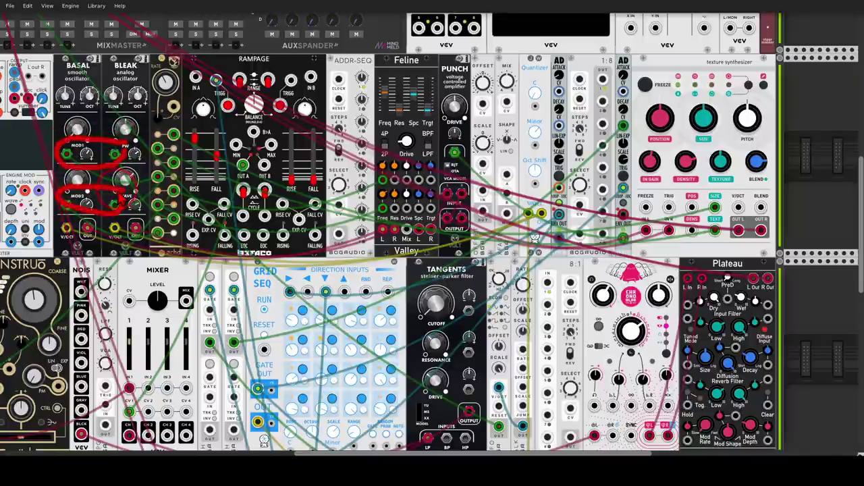
key(shift+F9)
mouse_move(133, 214)
mouse_down()
mouse_move(382, 221)
mouse_move(371, 230)
mouse_up()
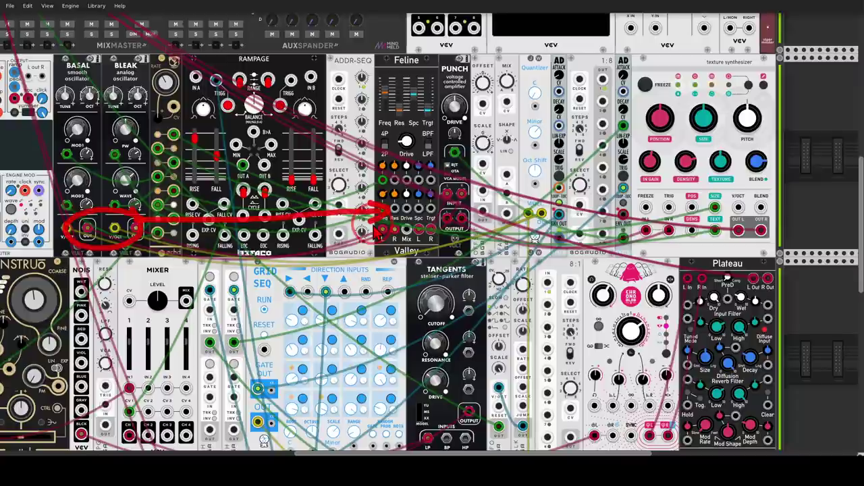
key(shift+super+F11)
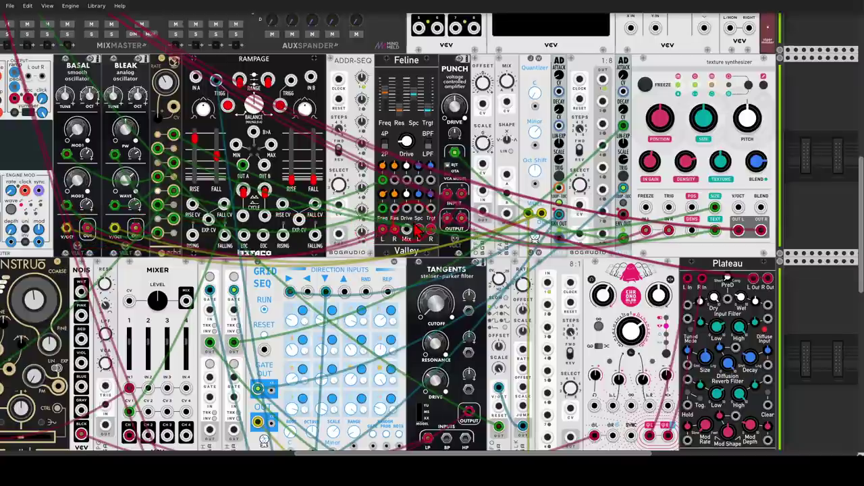
Examine Feline's frequency modulation inputs and the Punch amplifier with the AD envelope cable that controls it
click(384, 181)
click(384, 209)
click(384, 181)
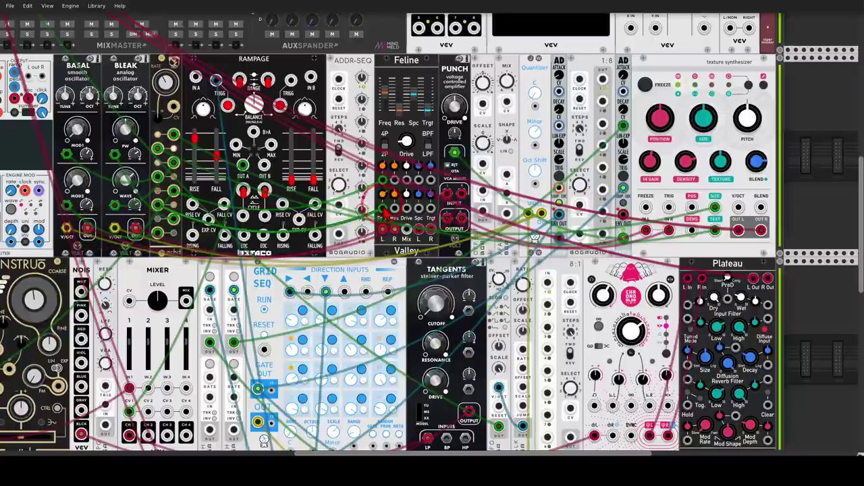
drag(383, 177, 382, 208)
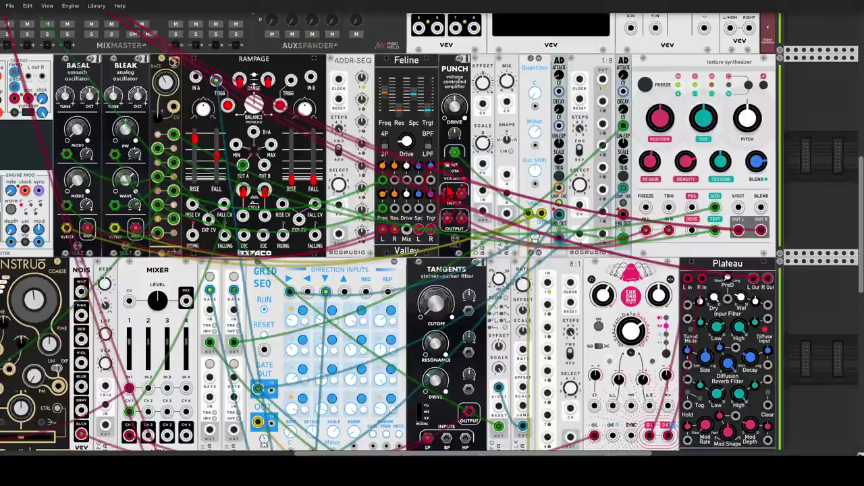
mouse_move(467, 177)
mouse_down()
mouse_move(433, 196)
mouse_move(438, 238)
mouse_move(477, 244)
mouse_move(485, 202)
mouse_move(456, 158)
mouse_up()
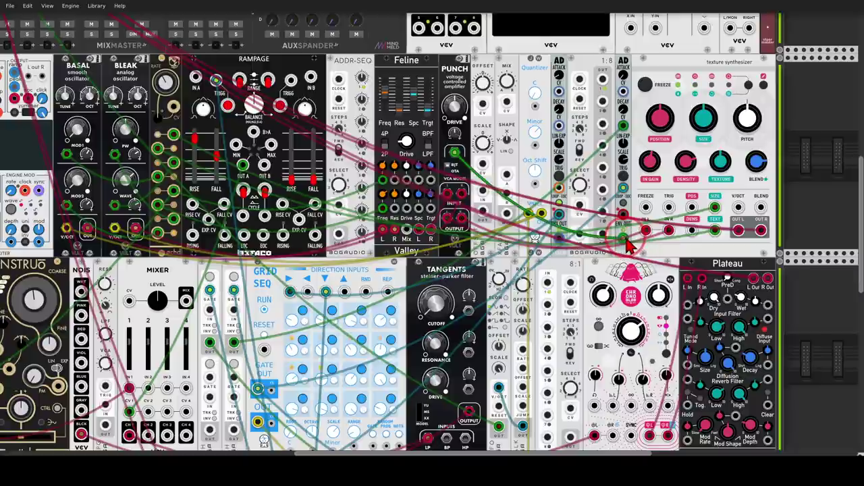
mouse_move(616, 177)
mouse_down()
mouse_move(625, 215)
mouse_move(619, 190)
mouse_move(256, 395)
mouse_move(265, 375)
mouse_move(264, 401)
mouse_up()
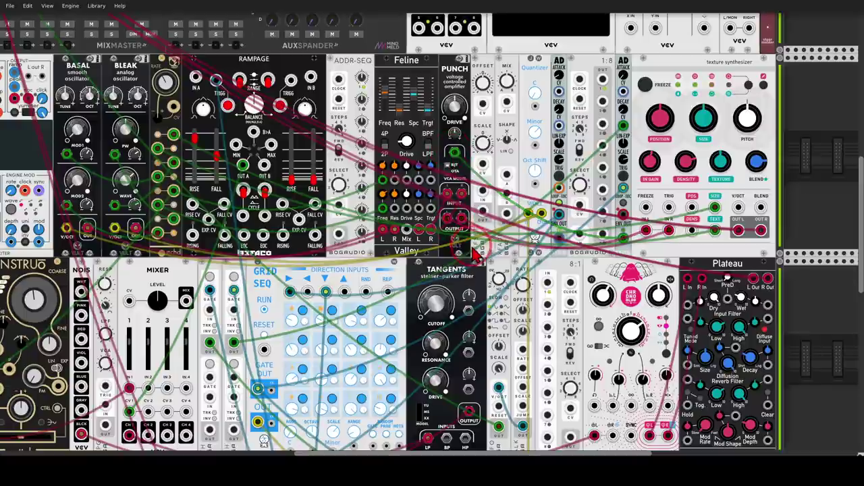
drag(478, 257, 408, 209)
drag(389, 171, 383, 178)
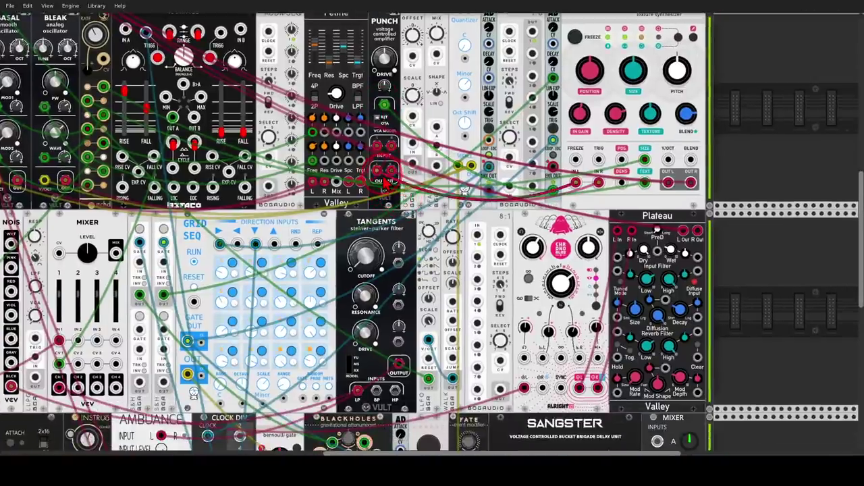
Inspect the texture synthesizer's controls as the next stage of the Basal and Bleak voice
scroll(686, 173, up, 2)
mouse_move(713, 97)
mouse_down()
mouse_move(617, 111)
mouse_move(705, 172)
mouse_move(685, 106)
mouse_up()
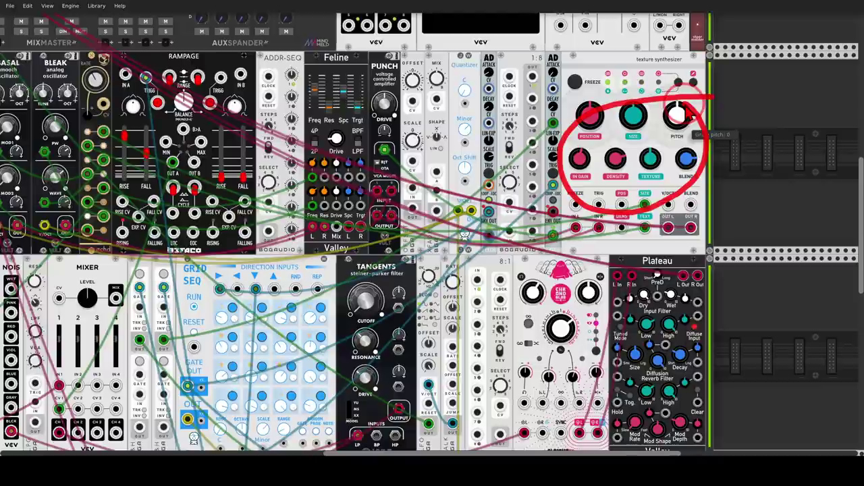
key(super+shift+F11)
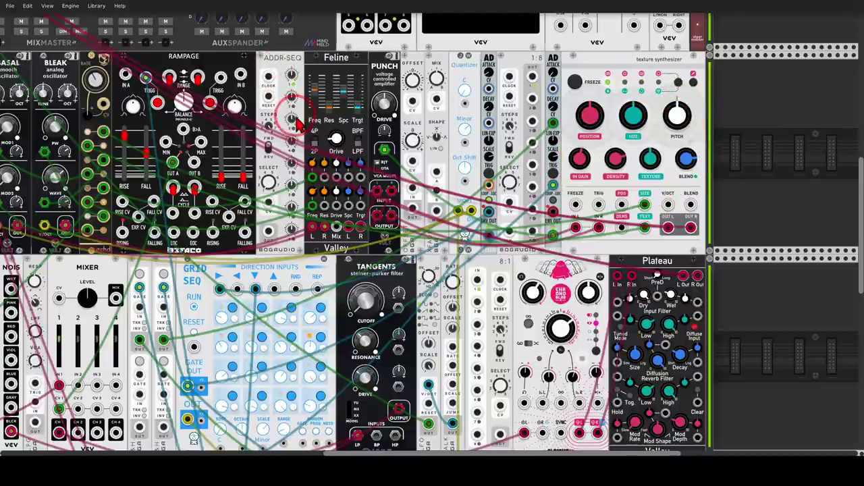
scroll(297, 125, down, 5)
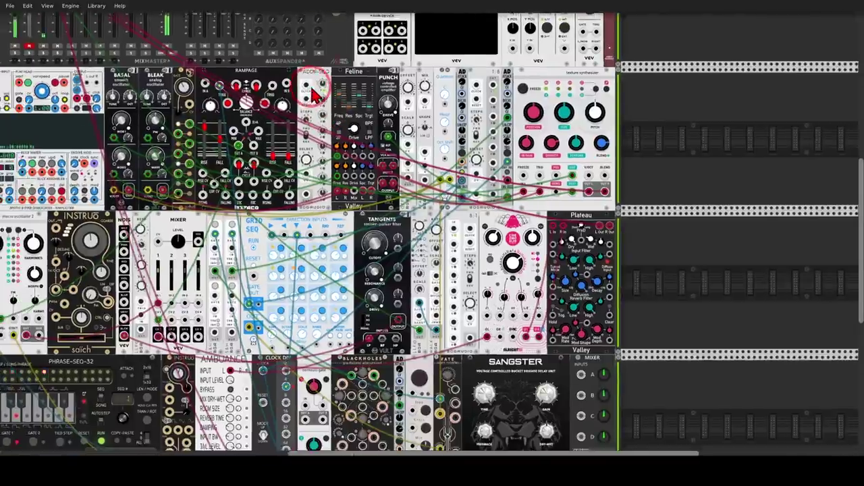
scroll(414, 108, left, 1)
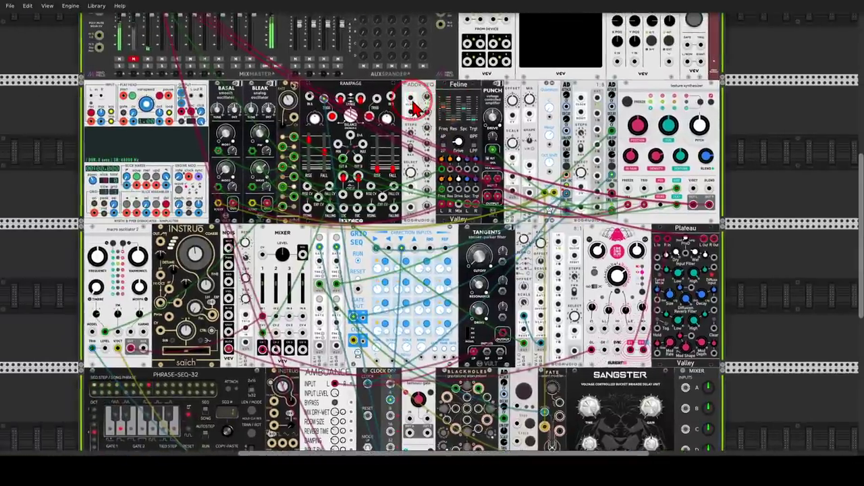
Locate the Phrase-Seq-32 sequencer and follow its CV and gate outputs up to the macro oscillator 2 inputs
scroll(419, 121, down, 4)
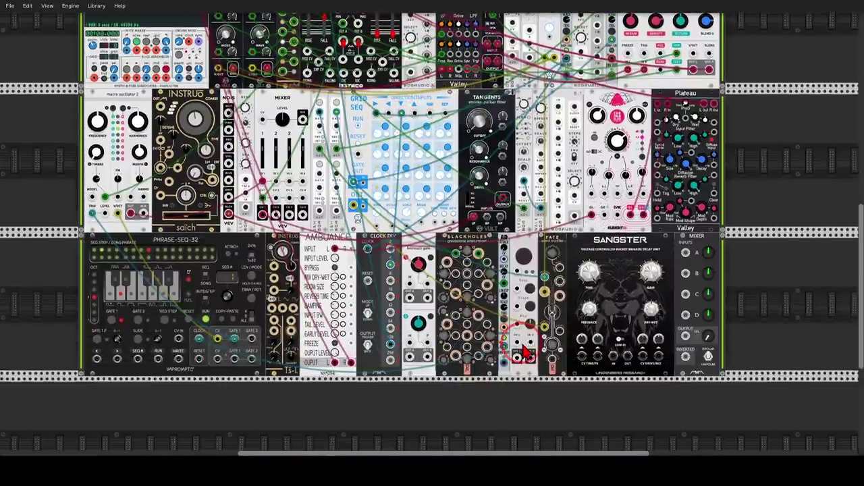
scroll(525, 351, up, 2)
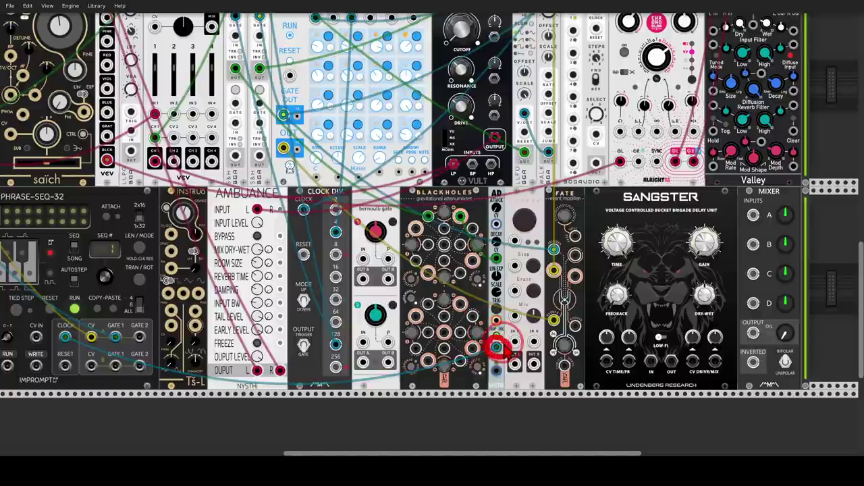
scroll(496, 347, left, 8)
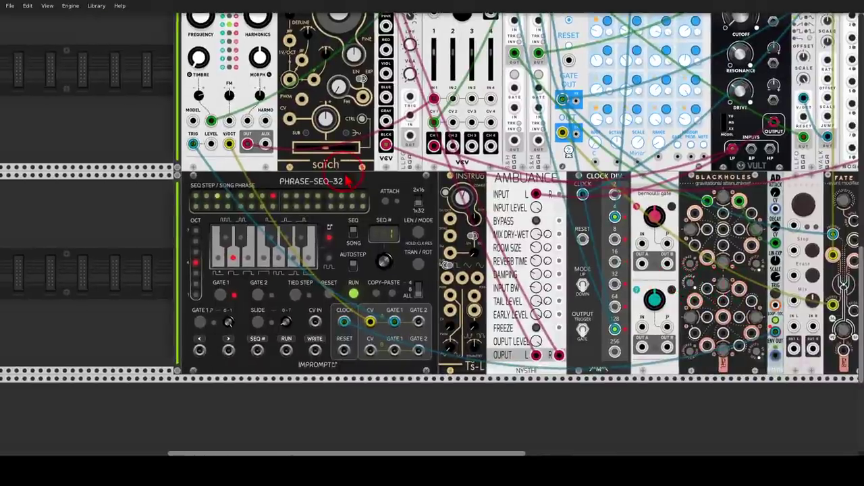
mouse_move(347, 181)
mouse_down()
mouse_move(276, 184)
mouse_move(345, 217)
mouse_move(364, 177)
mouse_up()
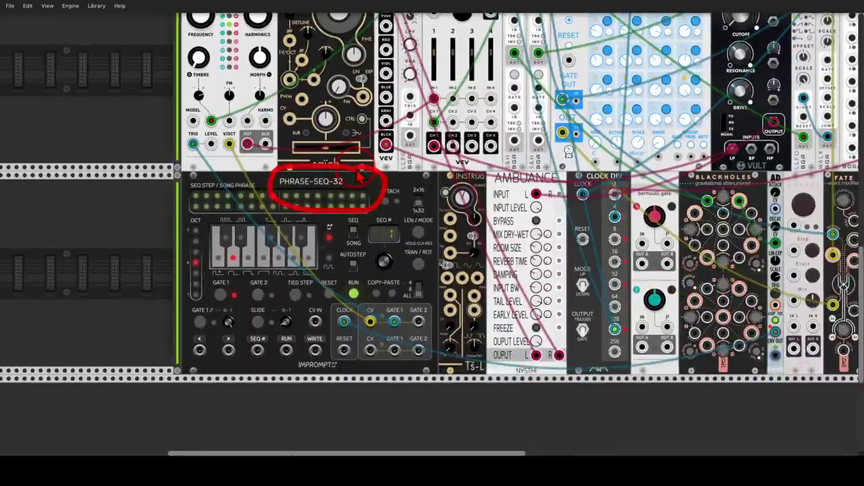
scroll(341, 233, up, 3)
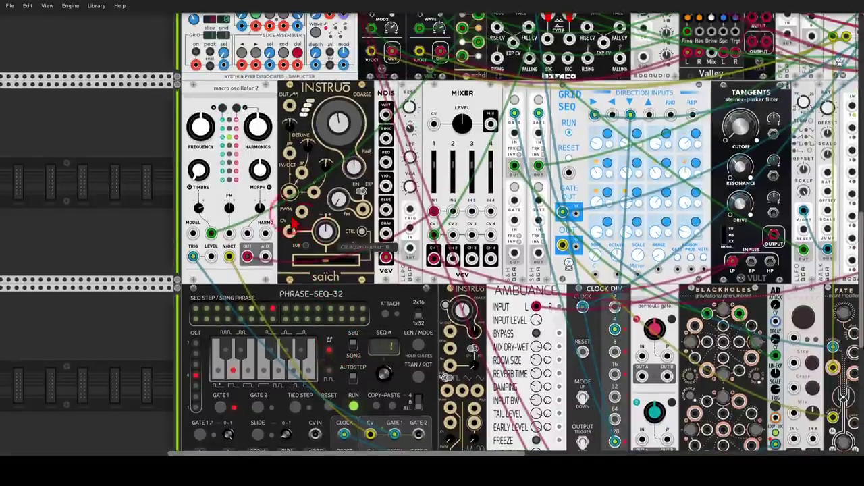
Trace the macro oscillator 2 output through Mixer channel 1 and the delay to the ARP channel on MixMaster
mouse_move(251, 229)
mouse_down()
mouse_move(248, 250)
mouse_move(241, 239)
mouse_move(186, 247)
mouse_move(192, 282)
mouse_move(245, 251)
mouse_up()
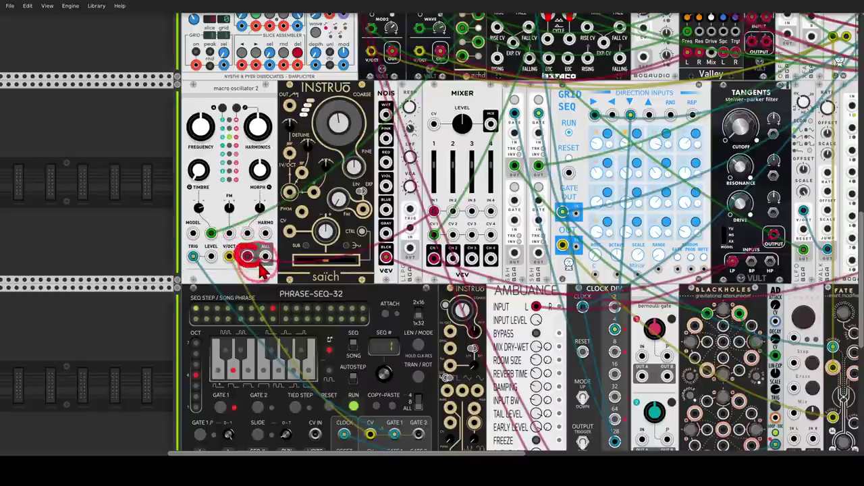
drag(248, 256, 433, 212)
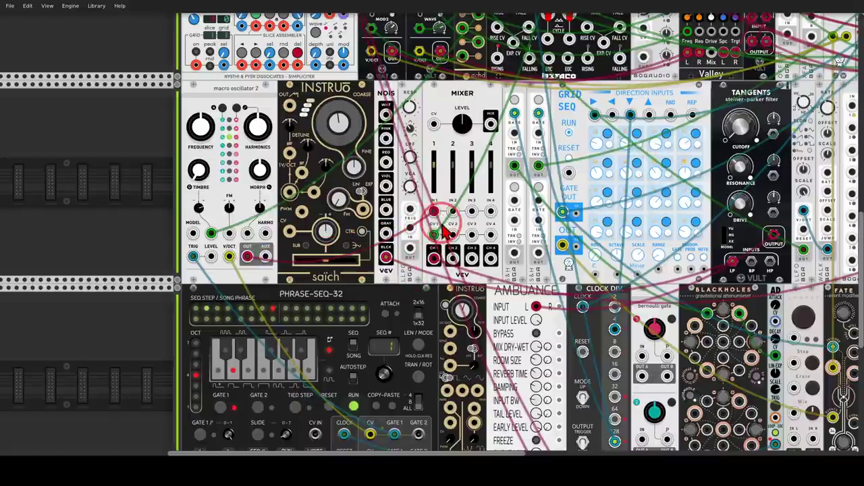
drag(481, 125, 386, 229)
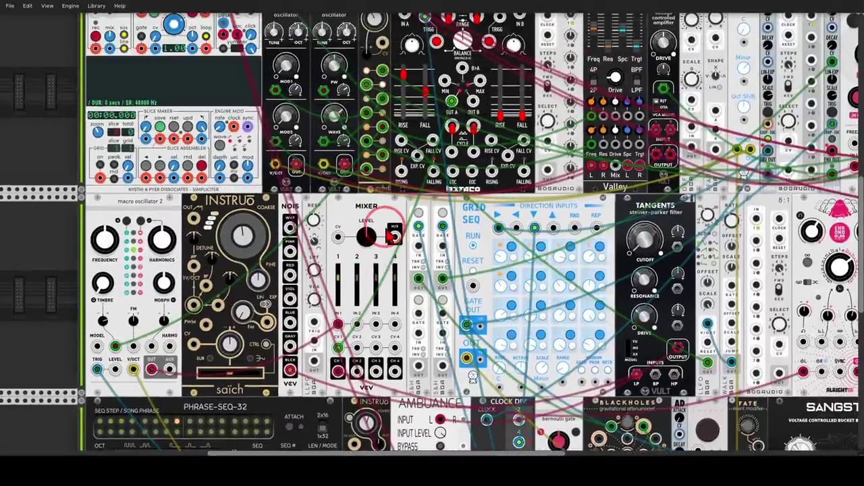
mouse_move(465, 86)
mouse_down()
mouse_move(427, 113)
mouse_move(433, 88)
mouse_up()
mouse_move(443, 125)
mouse_down()
mouse_move(348, 339)
mouse_move(339, 326)
mouse_move(340, 347)
mouse_move(317, 372)
mouse_move(363, 358)
mouse_move(363, 379)
mouse_move(805, 374)
mouse_move(780, 388)
mouse_up()
drag(785, 309, 559, 321)
mouse_move(766, 197)
mouse_down()
mouse_move(685, 236)
mouse_move(763, 205)
mouse_up()
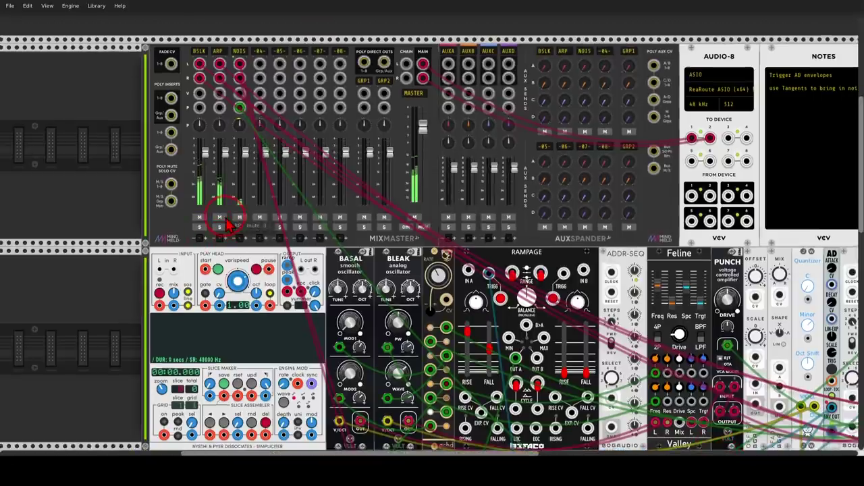
Examine the clock divider, Blackholes attenumixer and AD envelope cabling in the bottom row that modulates the arpeggio voice
drag(348, 243, 341, 265)
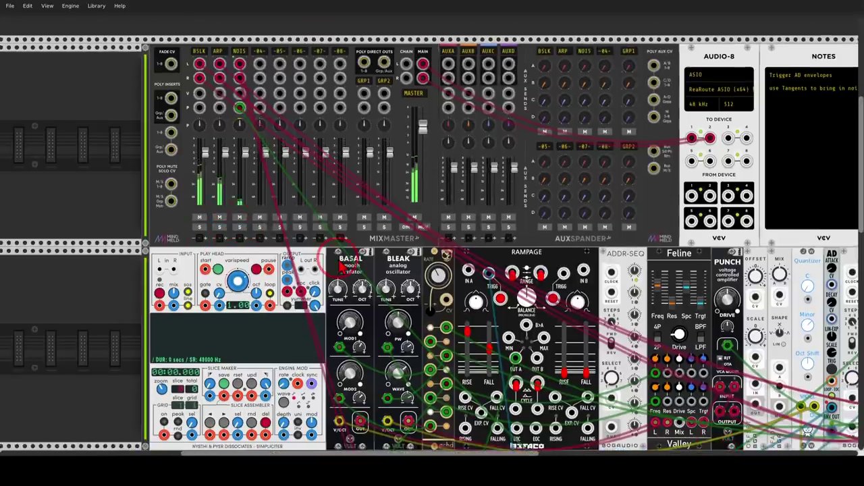
scroll(466, 318, down, 5)
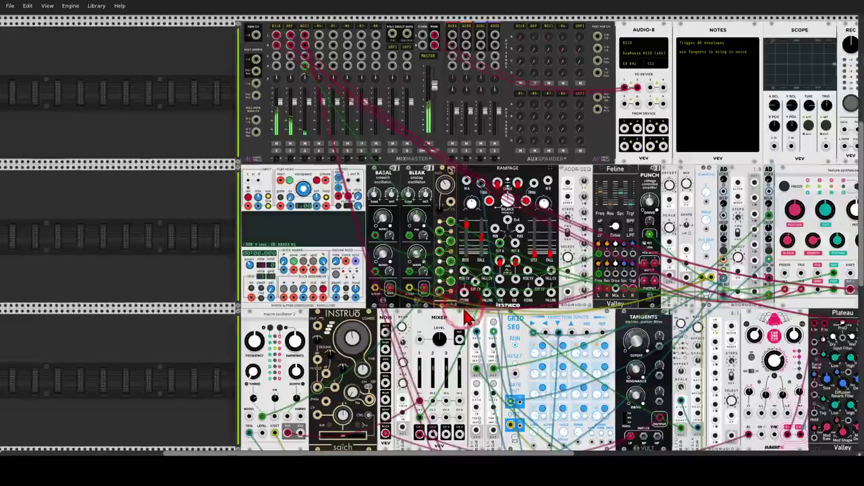
scroll(466, 317, down, 4)
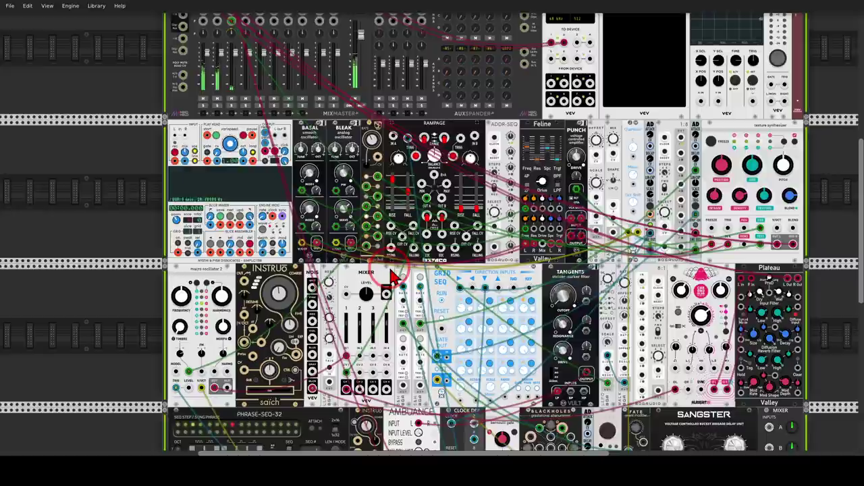
scroll(378, 297, down, 5)
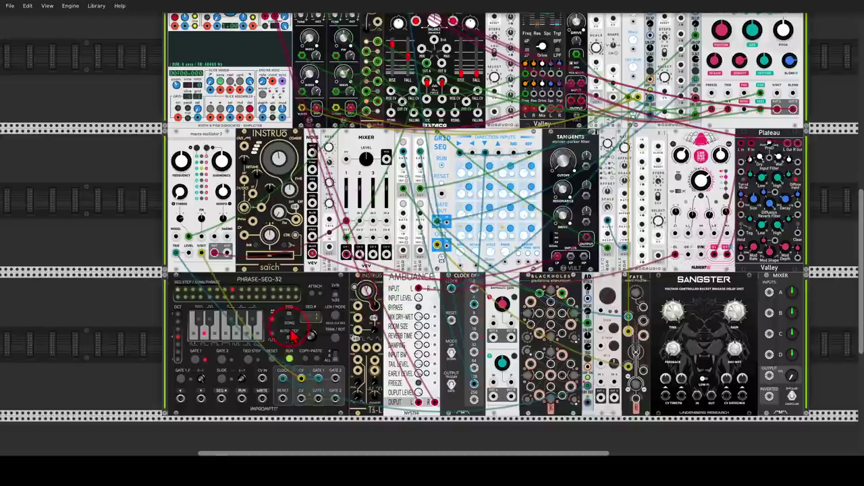
scroll(603, 439, up, 3)
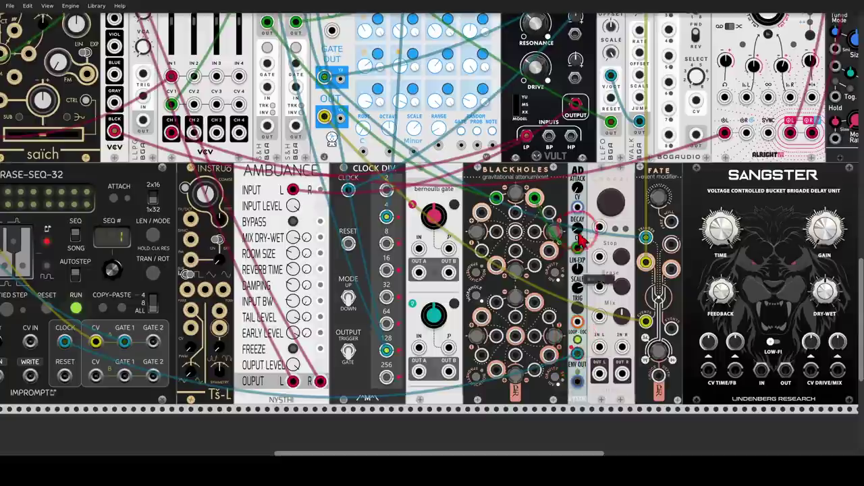
drag(580, 269, 537, 184)
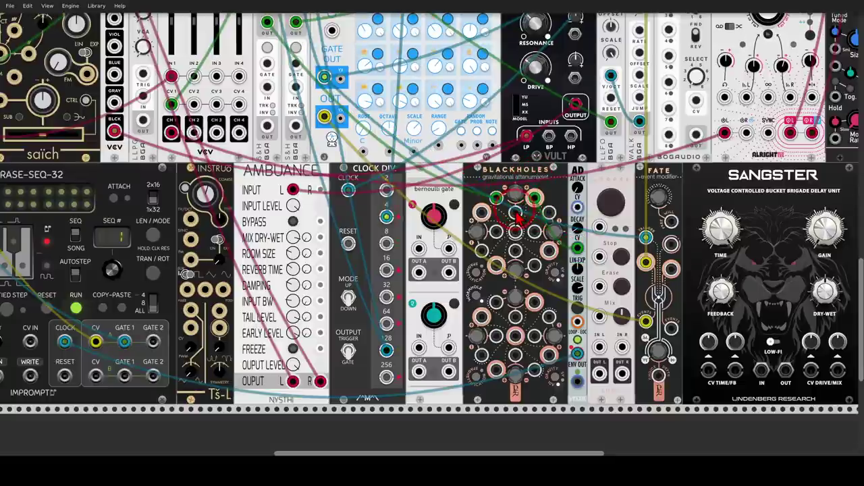
scroll(516, 216, down, 3)
scroll(480, 193, up, 1)
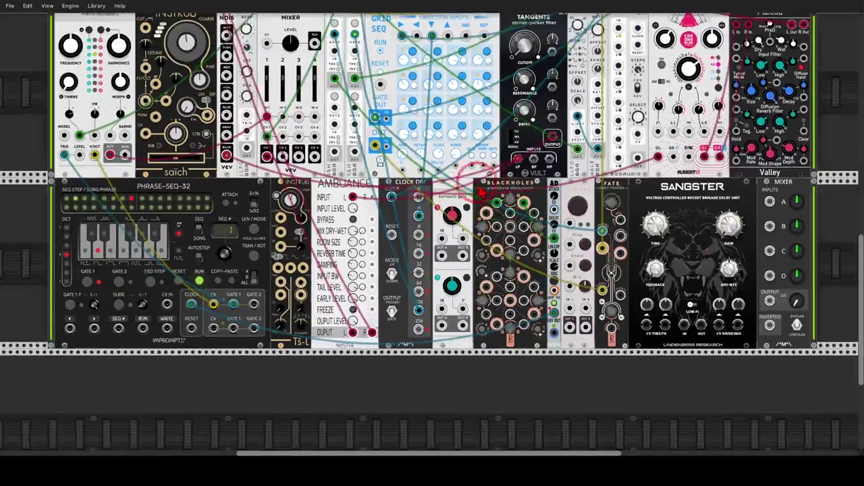
scroll(481, 192, up, 1)
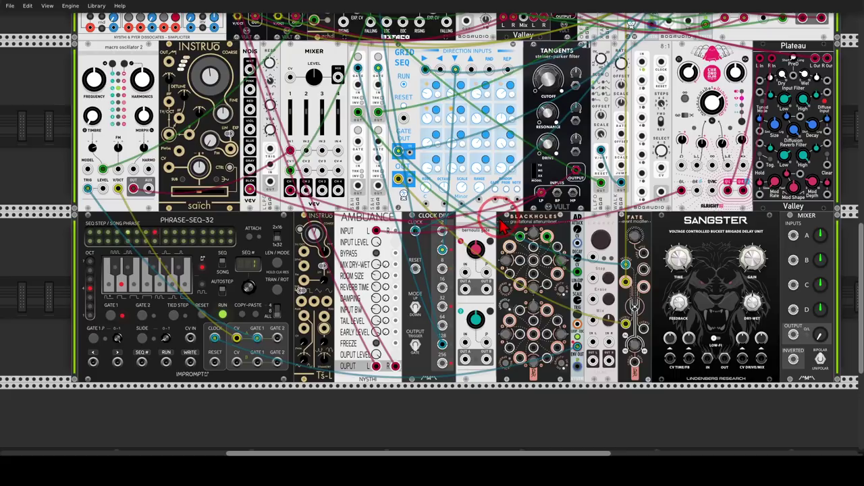
Read the performance note about bringing in noise with Tangents, and trace the noise module's black output towards the Tangents filter
scroll(509, 223, up, 4)
scroll(510, 223, right, 2)
scroll(530, 108, up, 2)
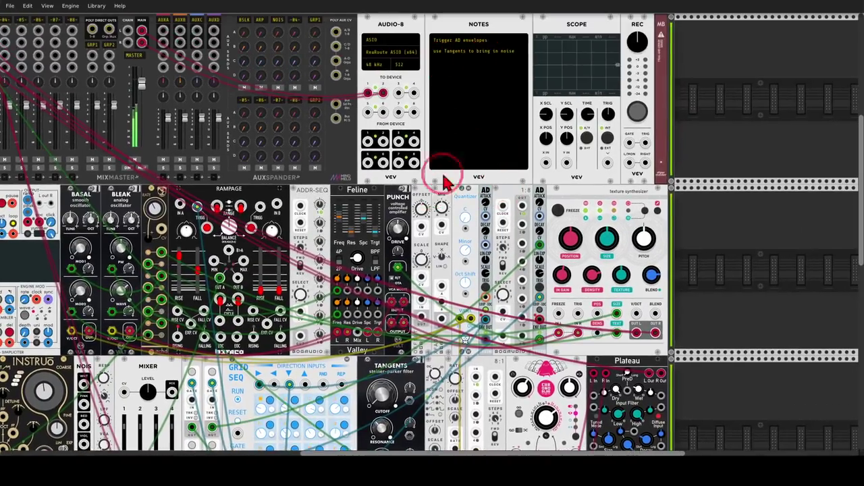
drag(443, 176, 586, 2)
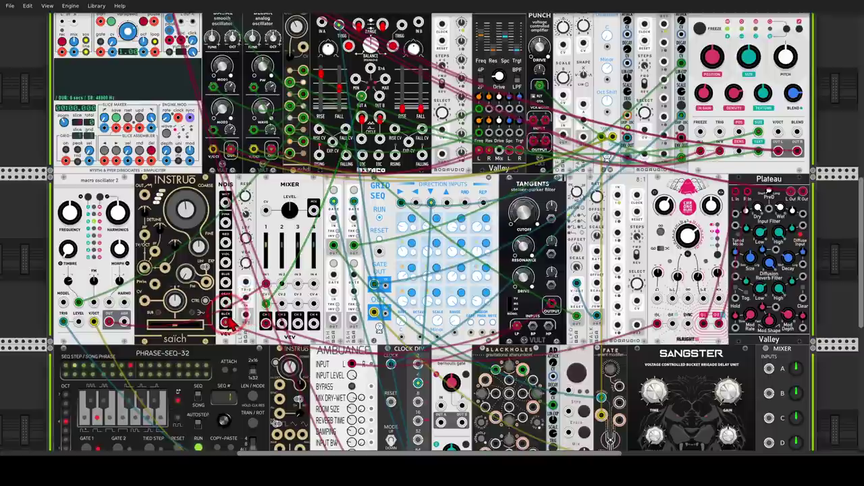
mouse_move(225, 321)
mouse_down()
mouse_move(504, 331)
mouse_move(548, 316)
mouse_move(551, 302)
mouse_move(453, 353)
mouse_move(368, 365)
mouse_move(368, 376)
mouse_up()
Clear the on-screen markings and sweep the Tangents cutoff up and back down to audition the noise
key(shift+F9)
drag(529, 215, 529, 198)
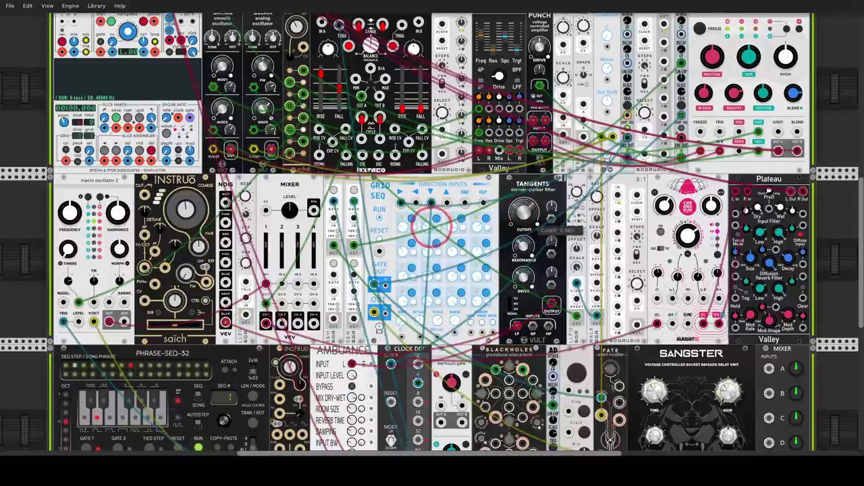
drag(529, 198, 530, 233)
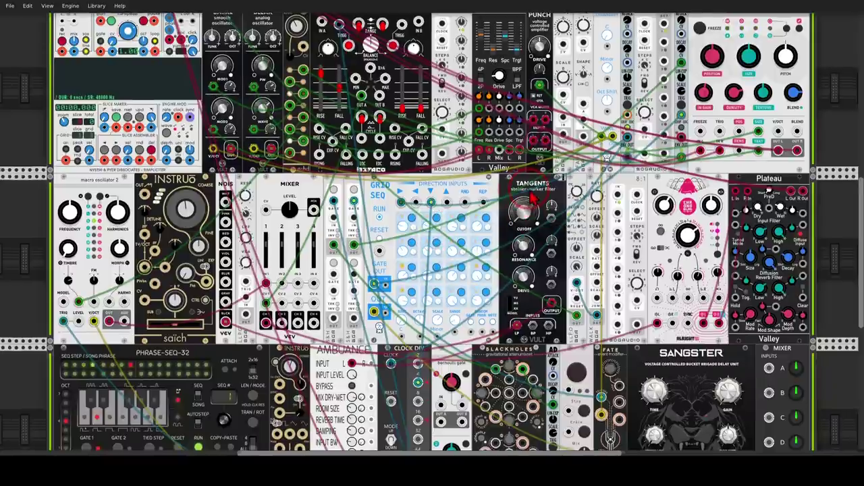
Examine the Tangents filter output and the patched LFO and Walk modulators beside it
drag(531, 193, 461, 206)
drag(474, 315, 521, 316)
key(shift+F9)
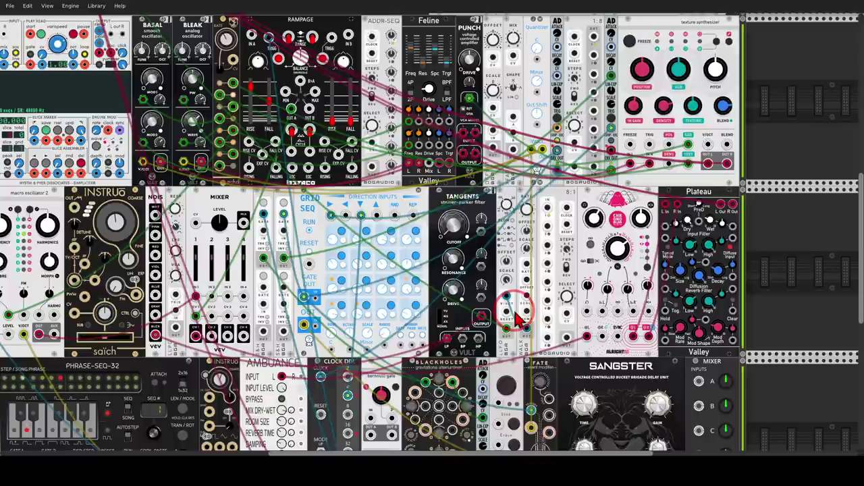
click(464, 234)
drag(465, 235, 422, 225)
scroll(416, 220, down, 5)
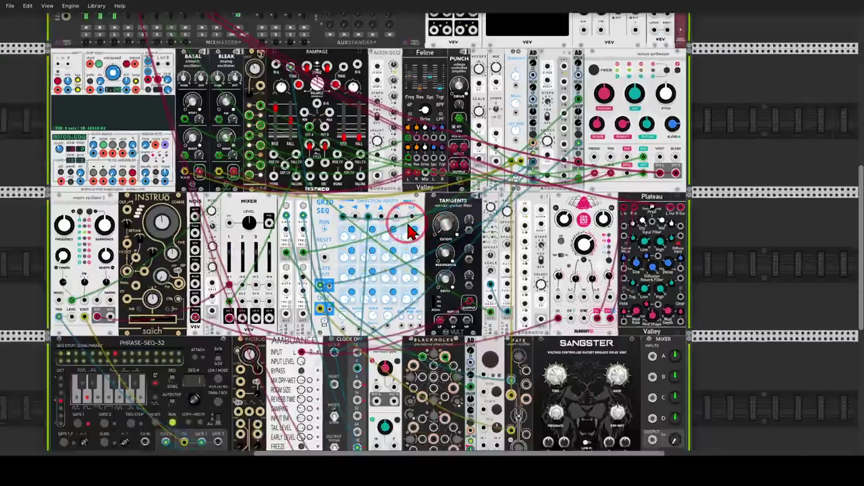
Raise the Tangents cutoff to bring the noise voice into the running patch
mouse_move(669, 183)
mouse_down()
mouse_move(695, 183)
mouse_move(714, 196)
mouse_move(680, 194)
mouse_up()
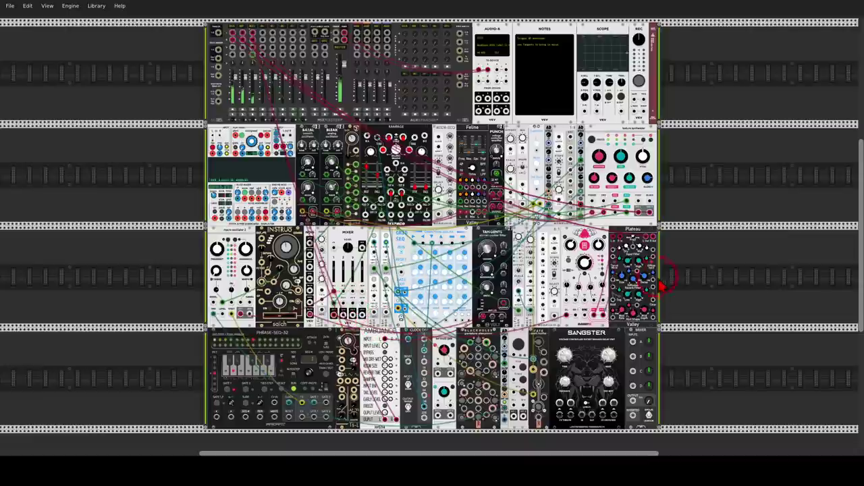
drag(486, 251, 485, 229)
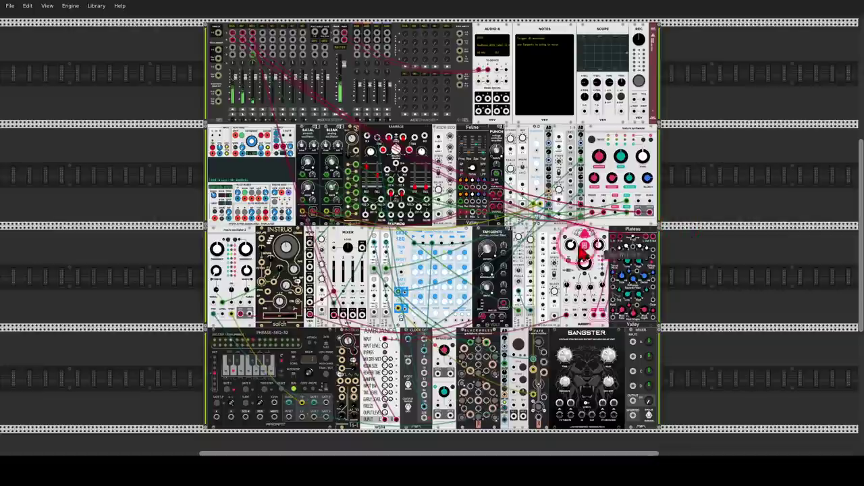
drag(489, 249, 489, 239)
mouse_move(432, 221)
mouse_down()
mouse_move(442, 213)
mouse_move(432, 227)
mouse_up()
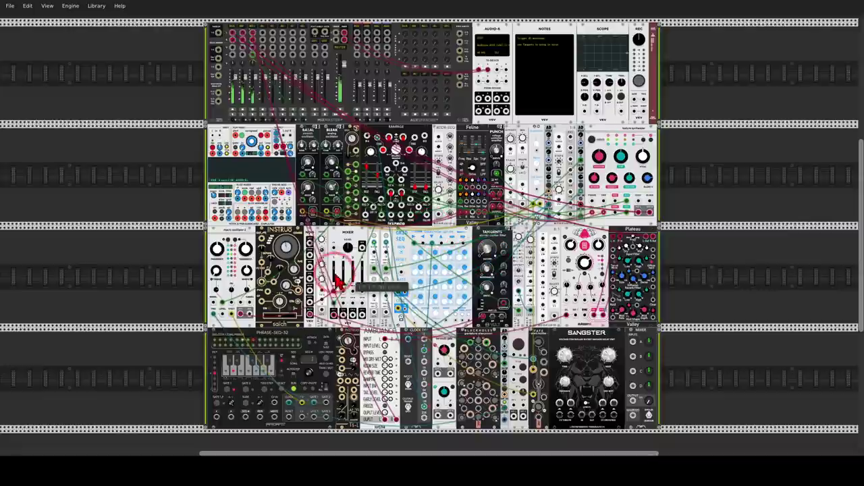